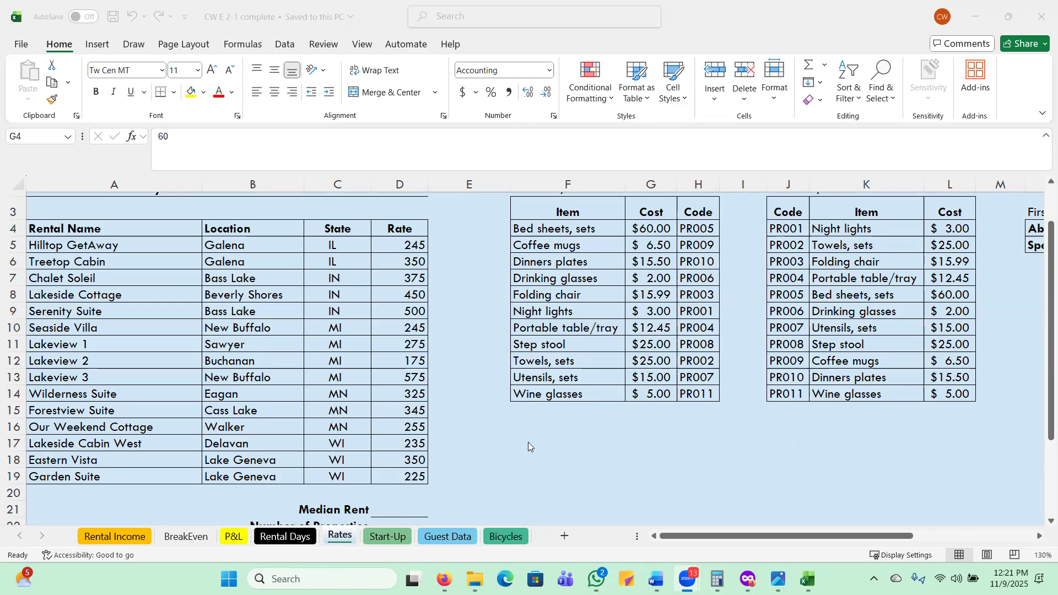
Insert the statistical MEDIAN function in the Median Rent cell D21 of the Rates sheet.
scroll(532, 428, "down", 1)
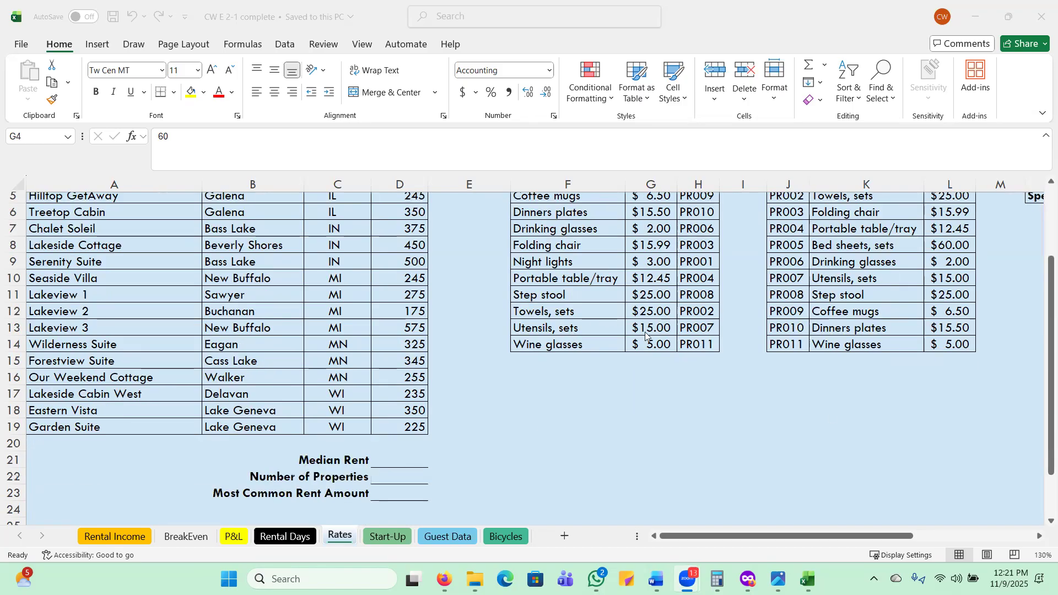
left_click(399, 458)
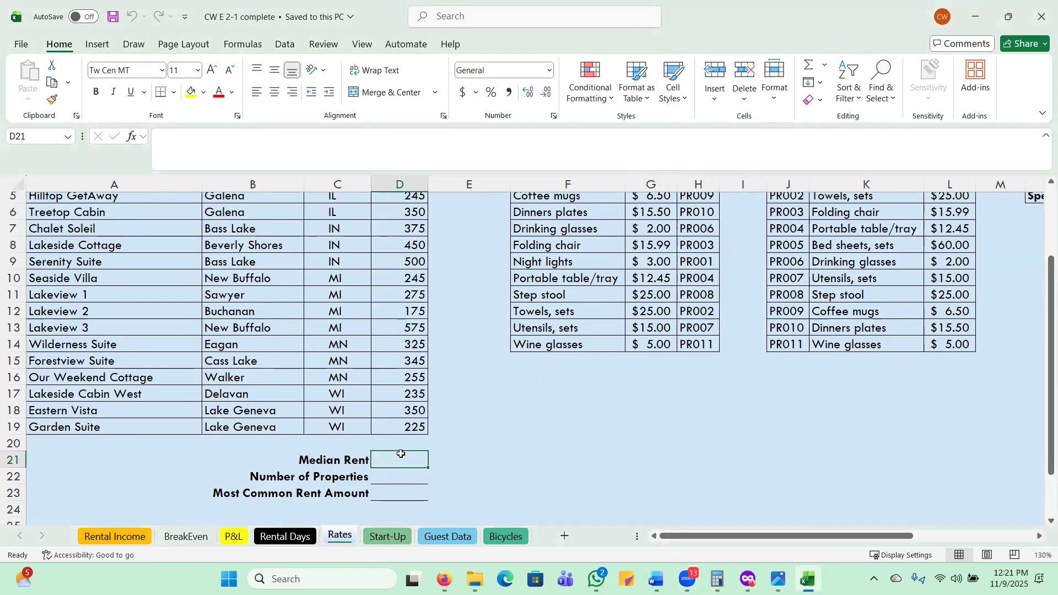
left_click(247, 44)
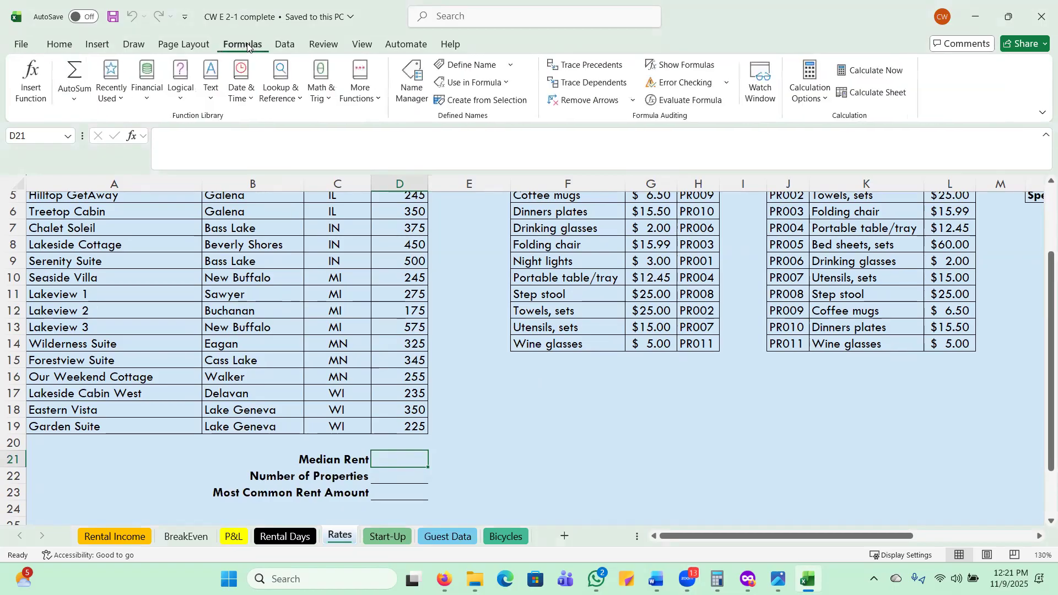
left_click(370, 97)
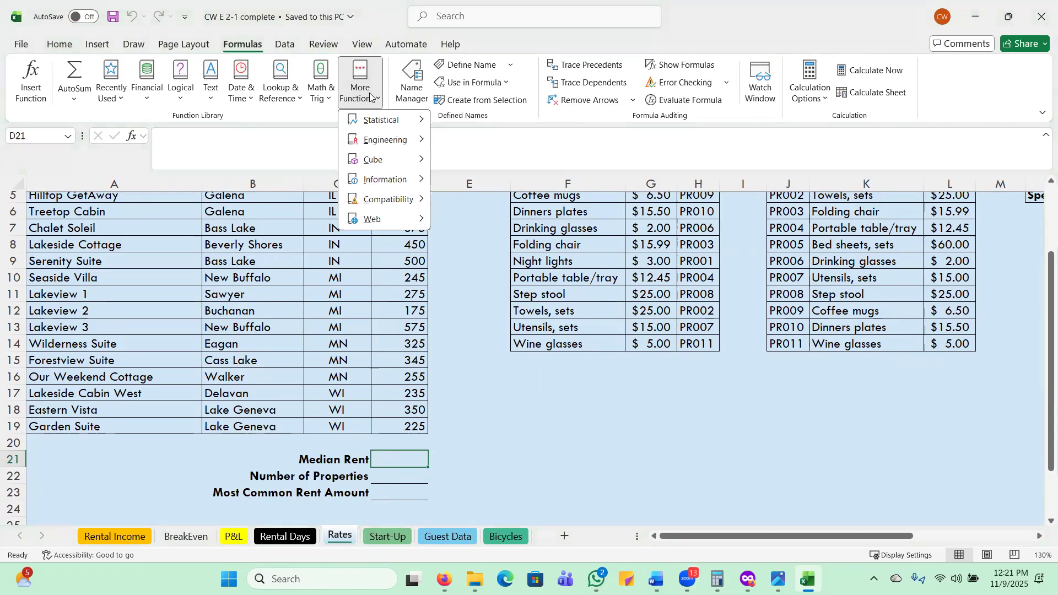
mouse_move(409, 121)
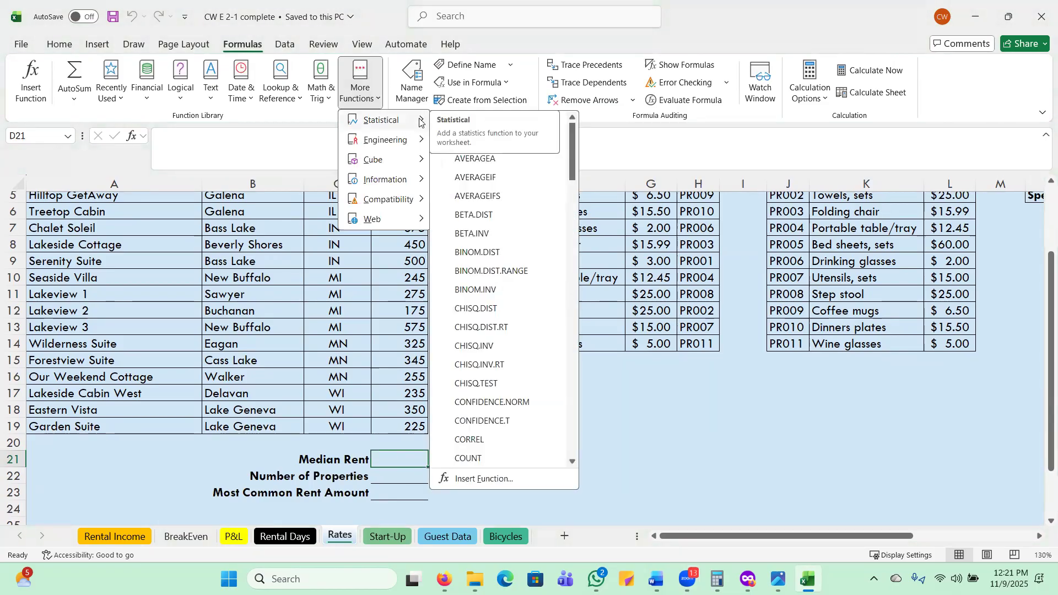
scroll(497, 294, "down", 5)
scroll(496, 309, "down", 12)
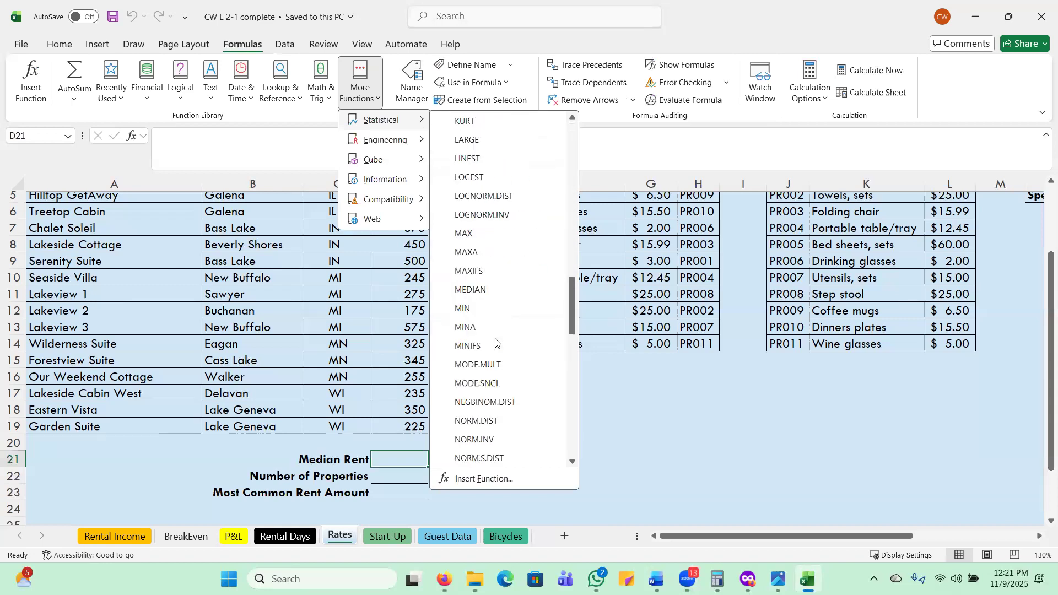
left_click(472, 289)
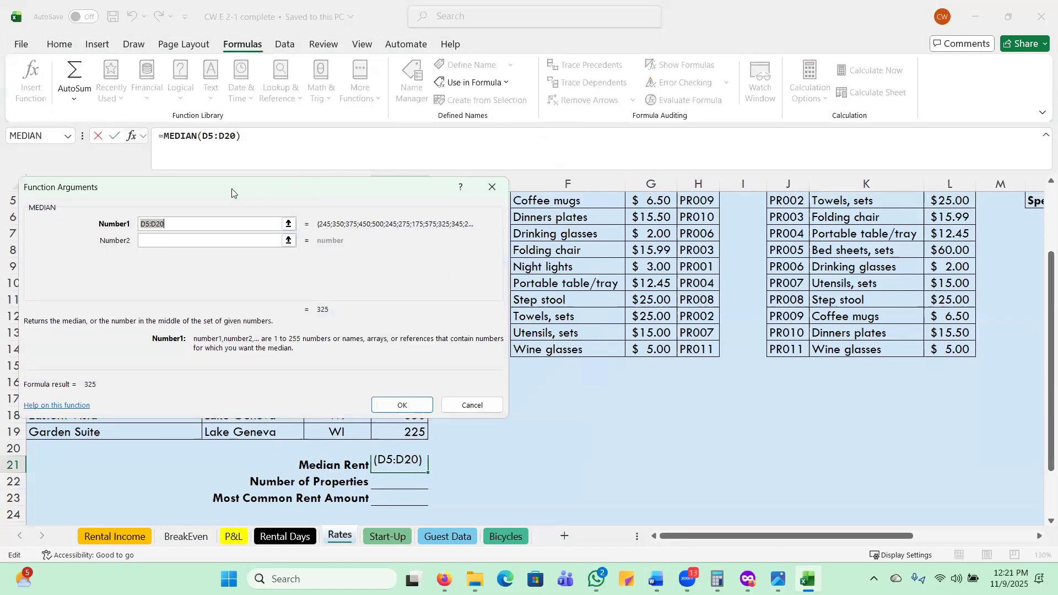
Move the function arguments dialog clear of the rates, set the MEDIAN range to D5:D19 and confirm the formula.
left_click_drag(232, 188, 629, 180)
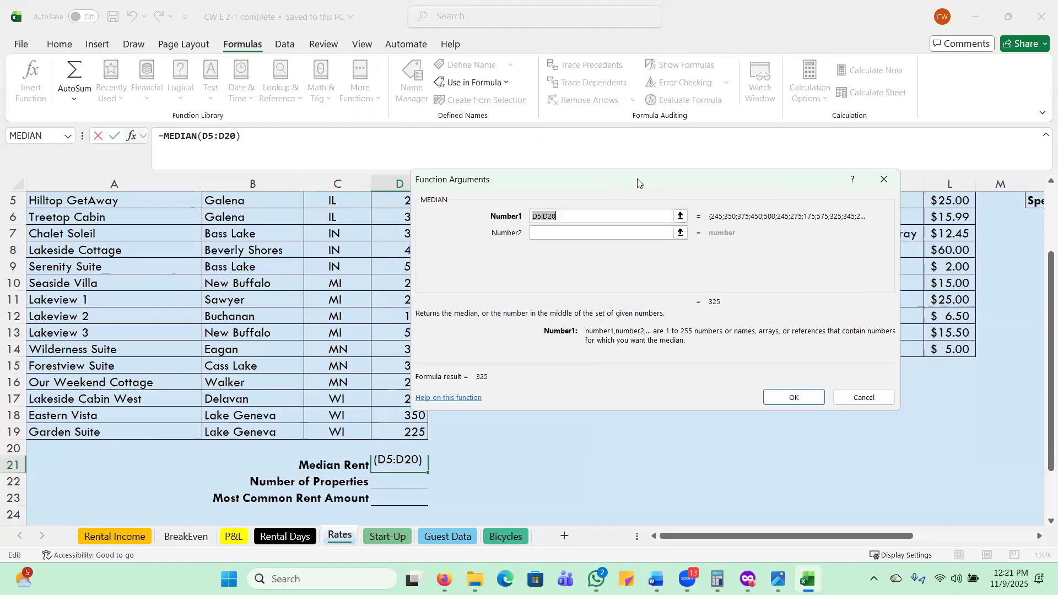
left_click_drag(638, 182, 630, 170)
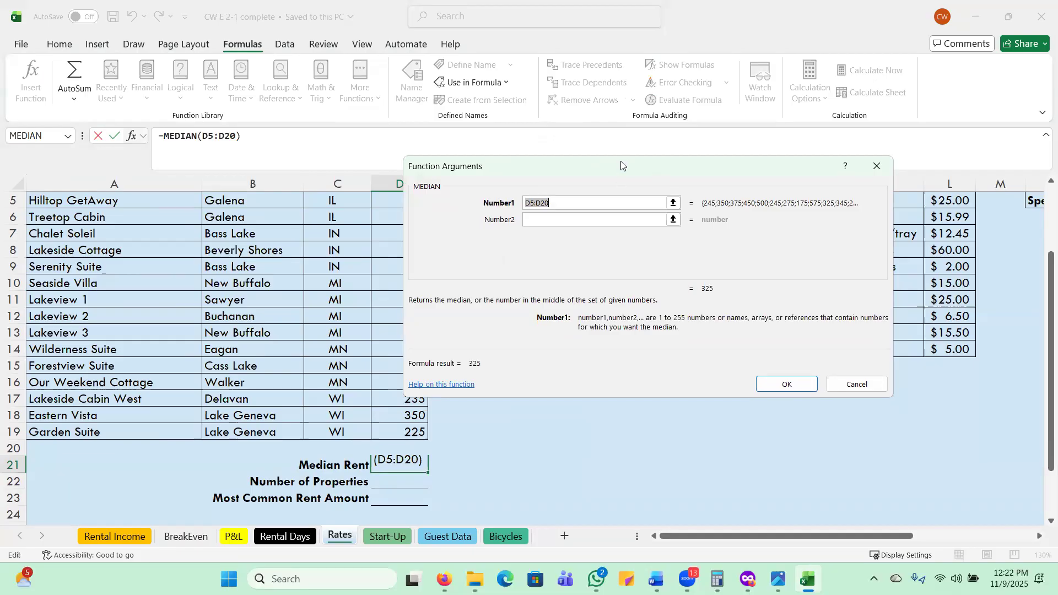
left_click_drag(620, 161, 707, 199)
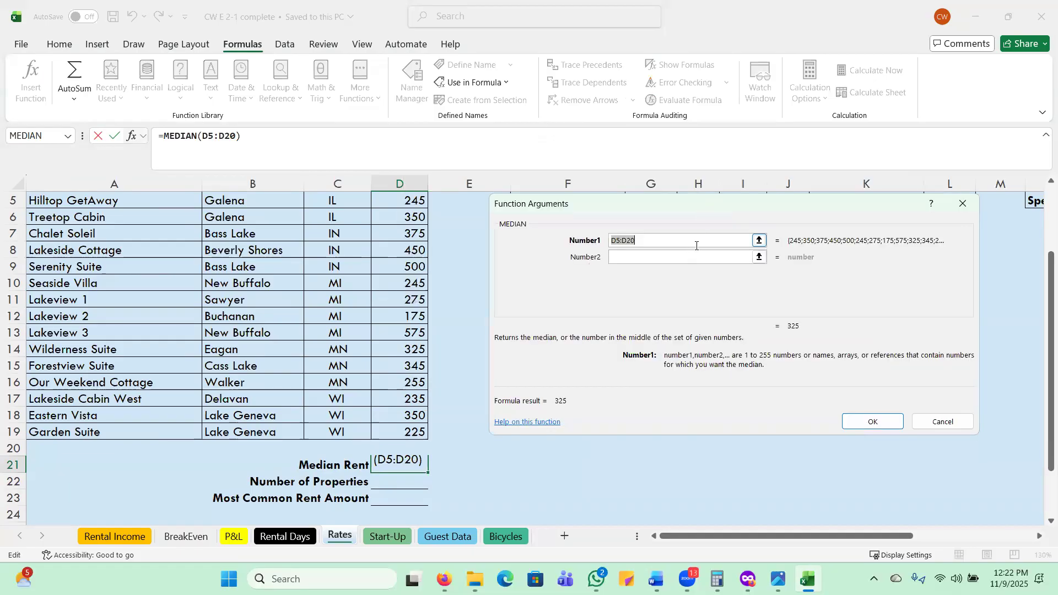
left_click(692, 242)
key("BackSpace")
key("BackSpace")
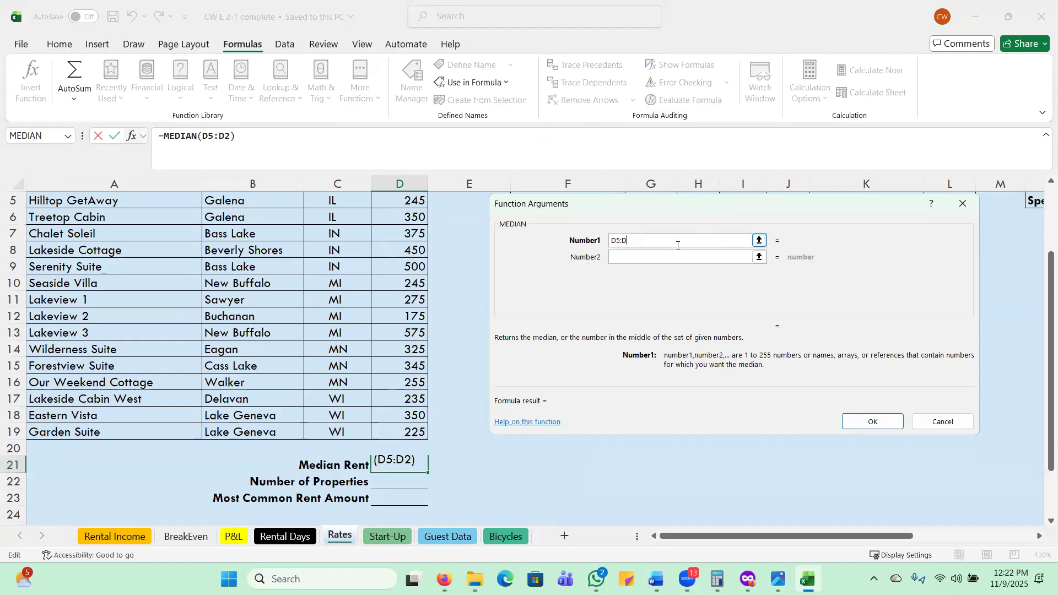
type("19")
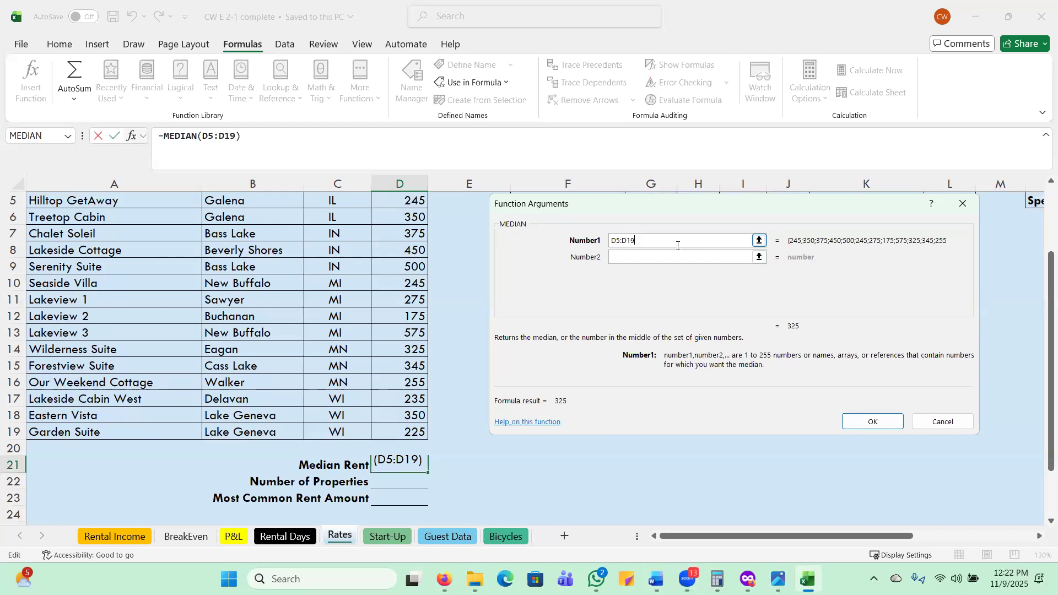
key("Return")
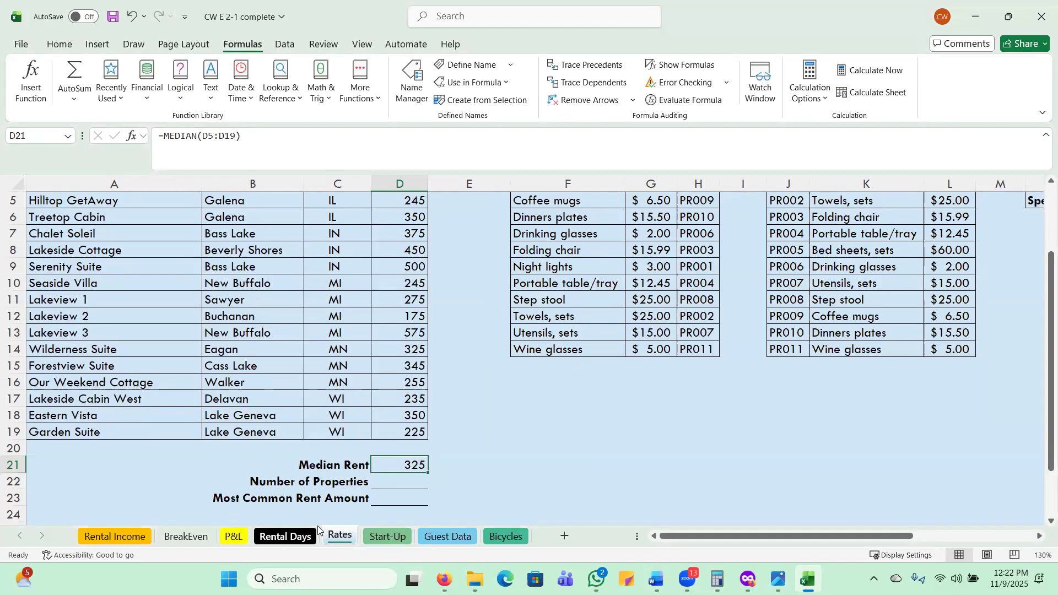
Enter =MODE.SNGL(D5:D19) in cell D23 to calculate the most common rent amount.
left_click(387, 498)
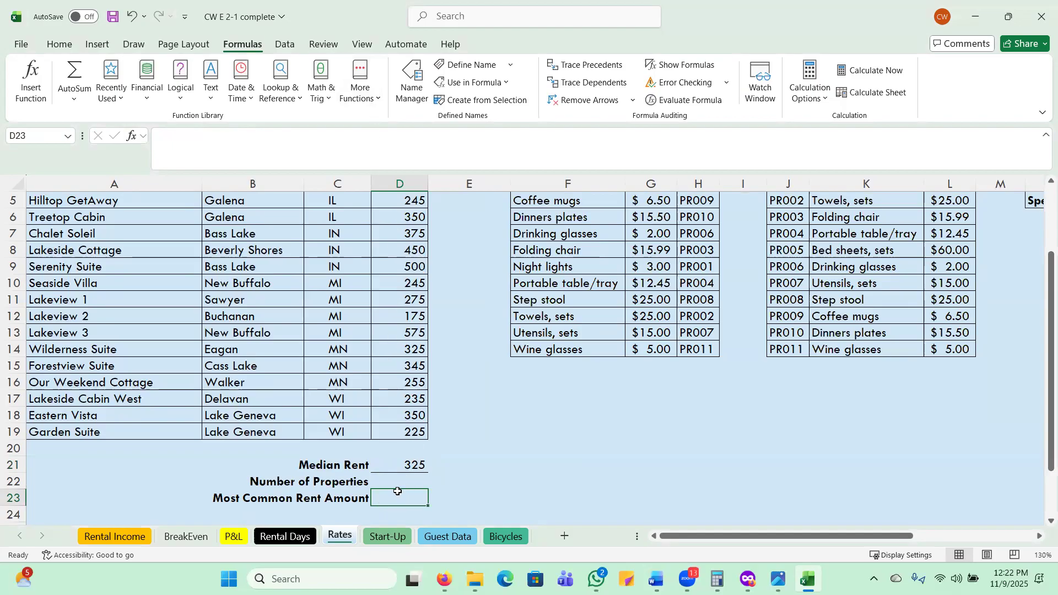
scroll(400, 427, "down", 2)
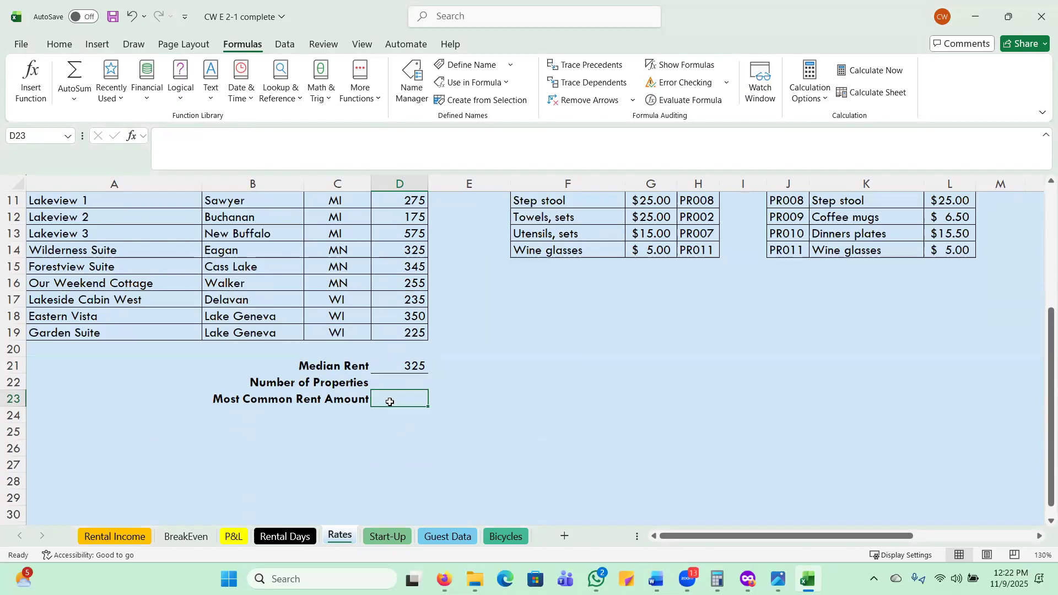
type("=mp")
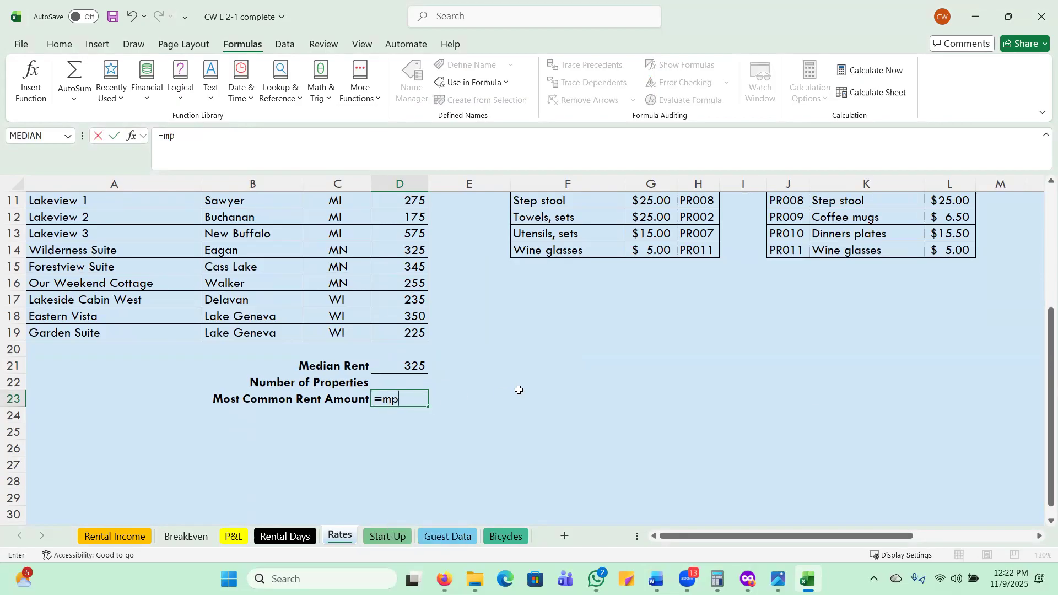
key("BackSpace")
type("o")
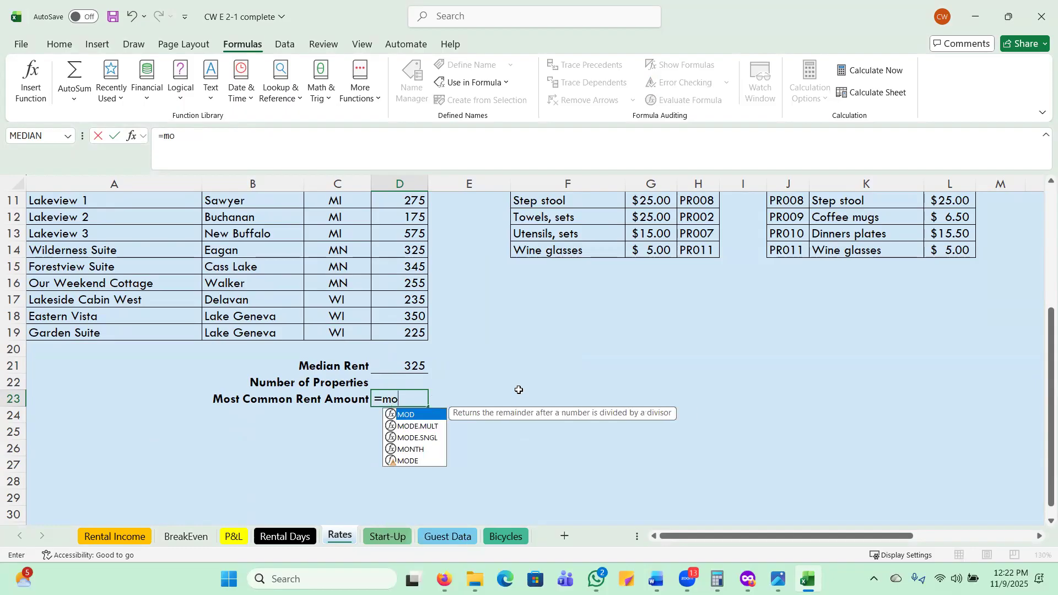
double_click(416, 439)
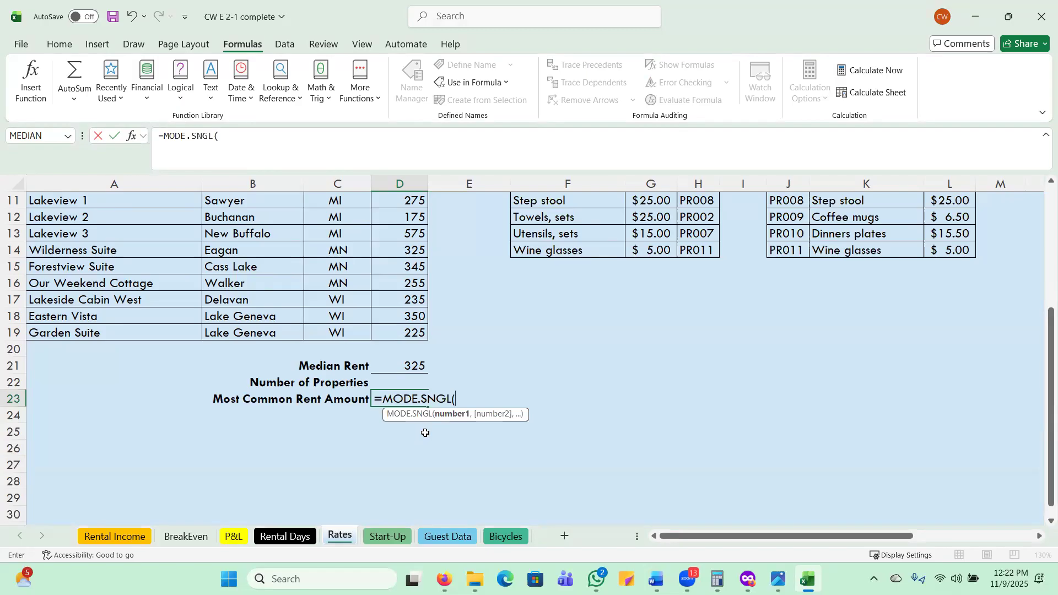
type("D")
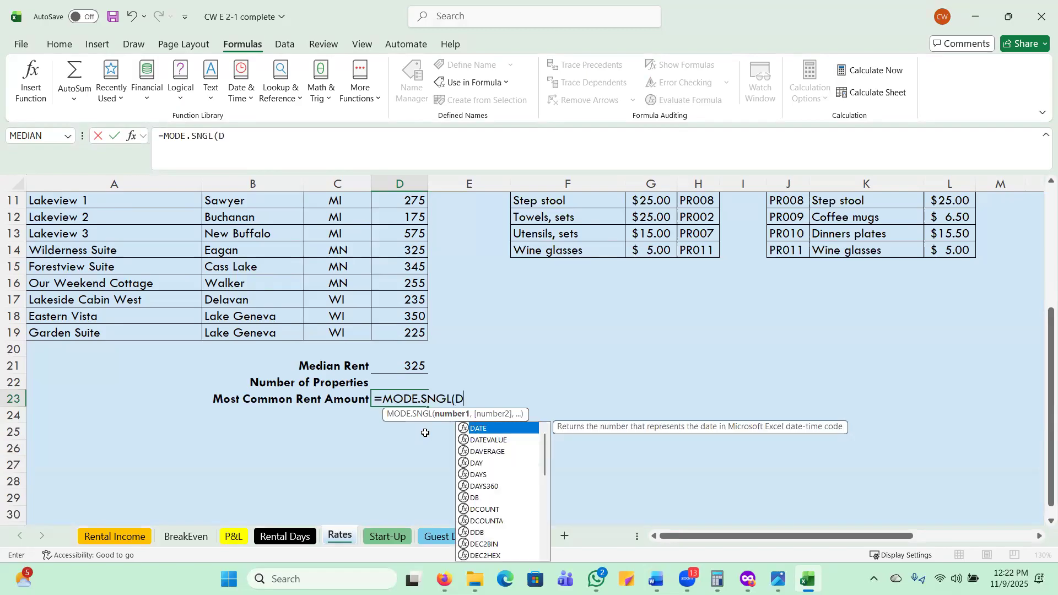
type("5:")
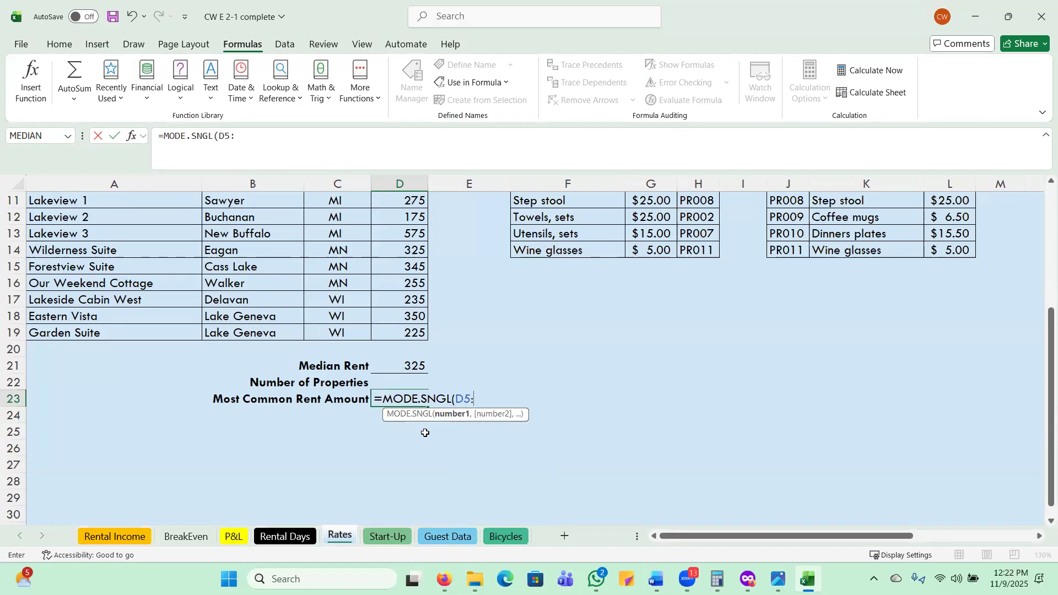
type("D19")
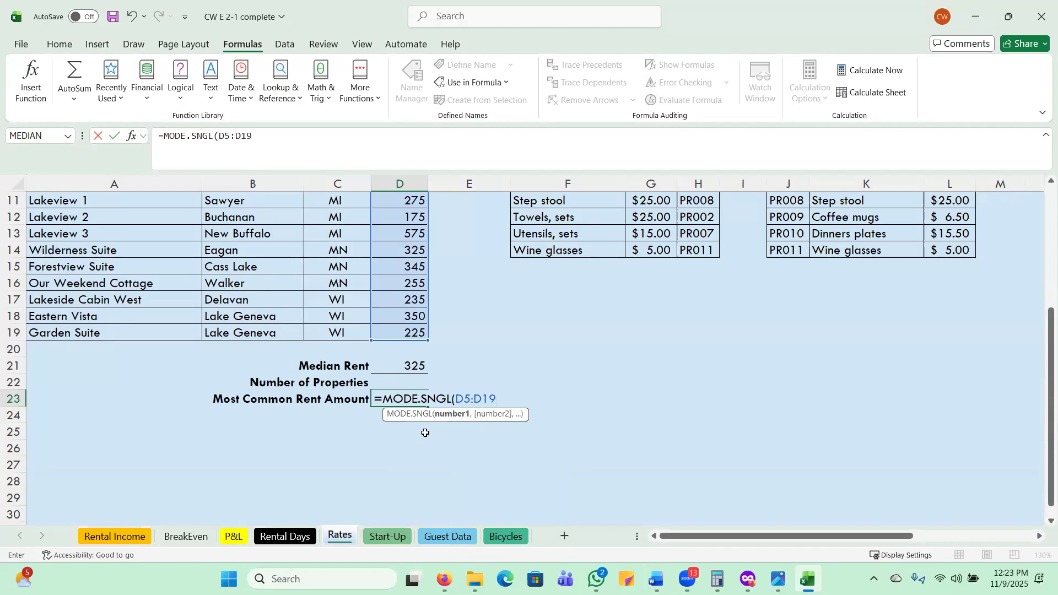
key("Return")
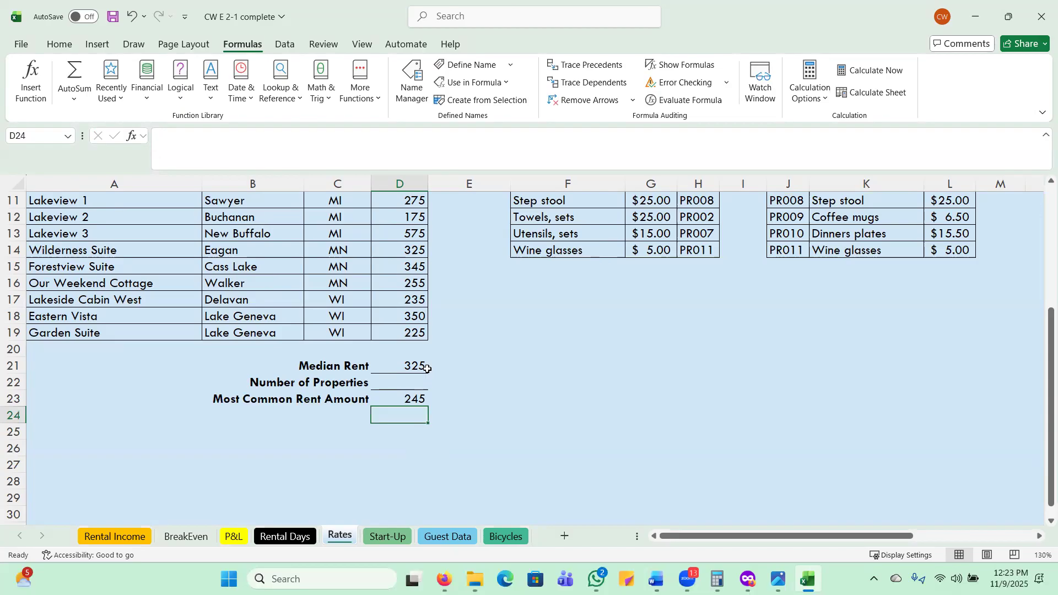
Enter =COUNT(D5:D19) in cell D22 to calculate the number of properties.
left_click(417, 383)
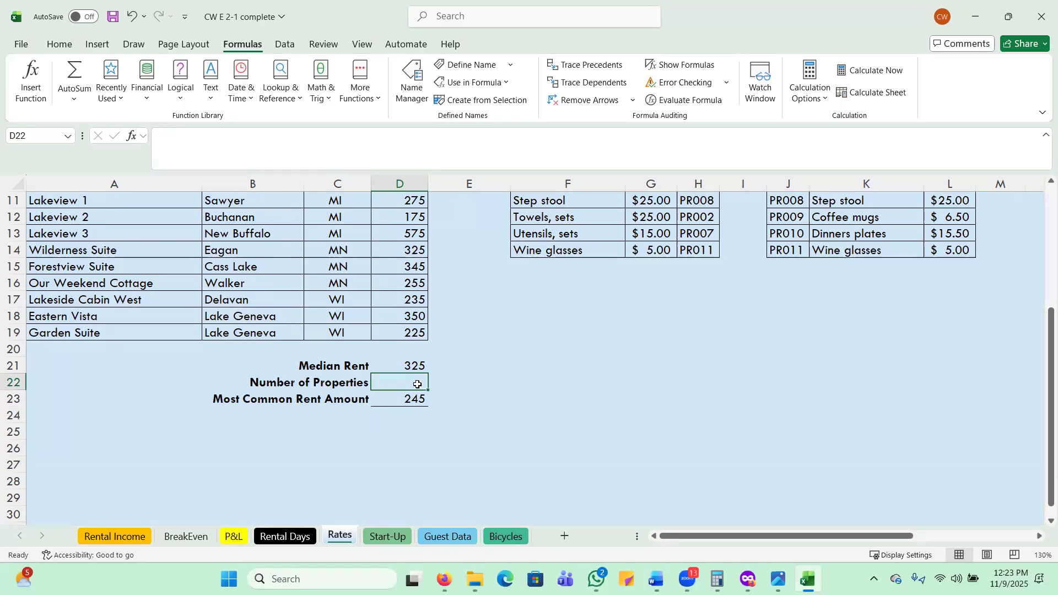
type("=cou")
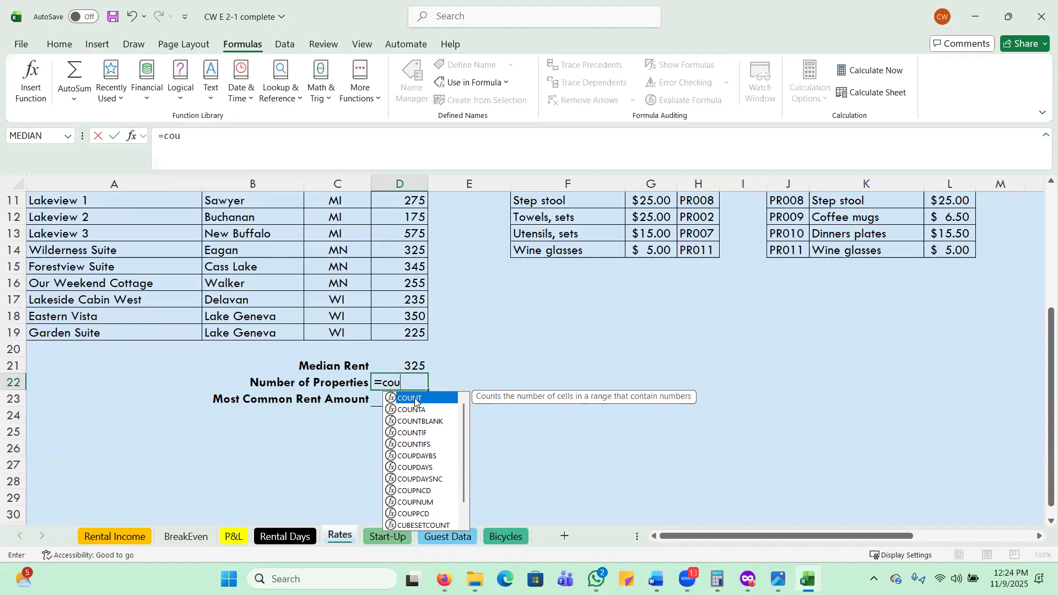
double_click(415, 399)
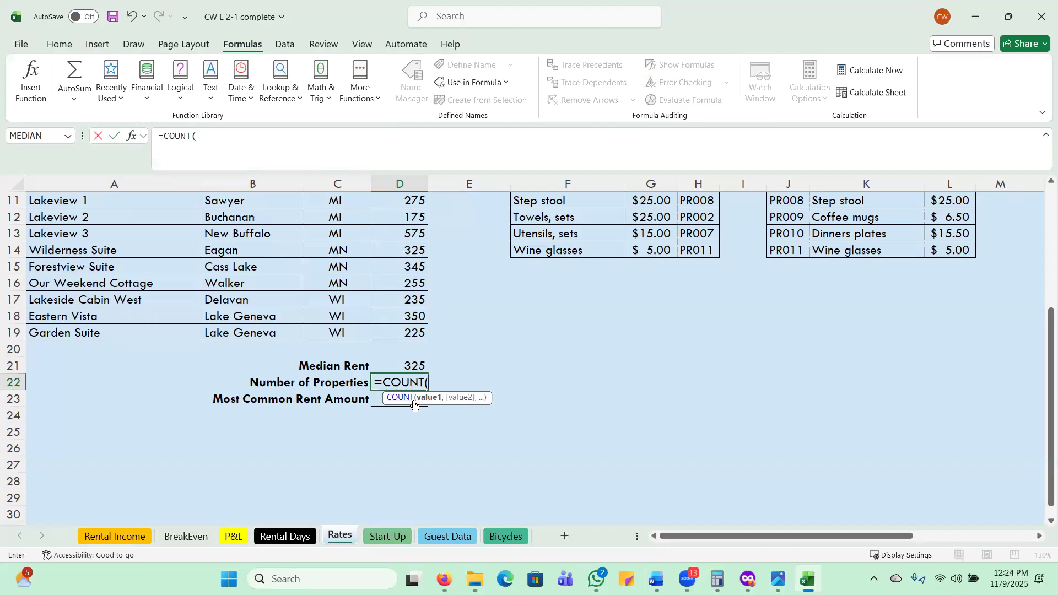
type("D5:D")
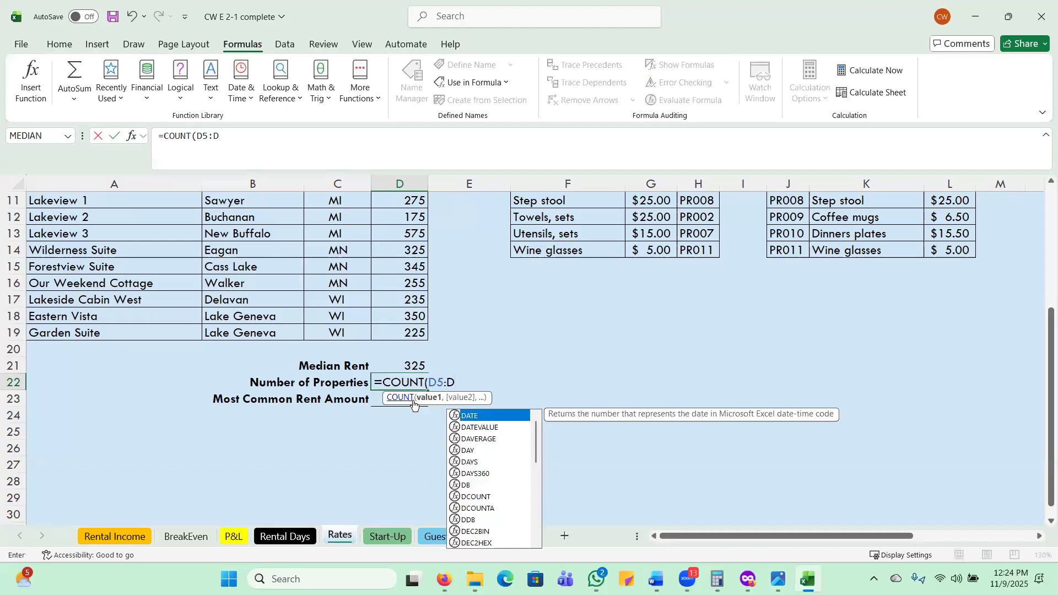
type("19)")
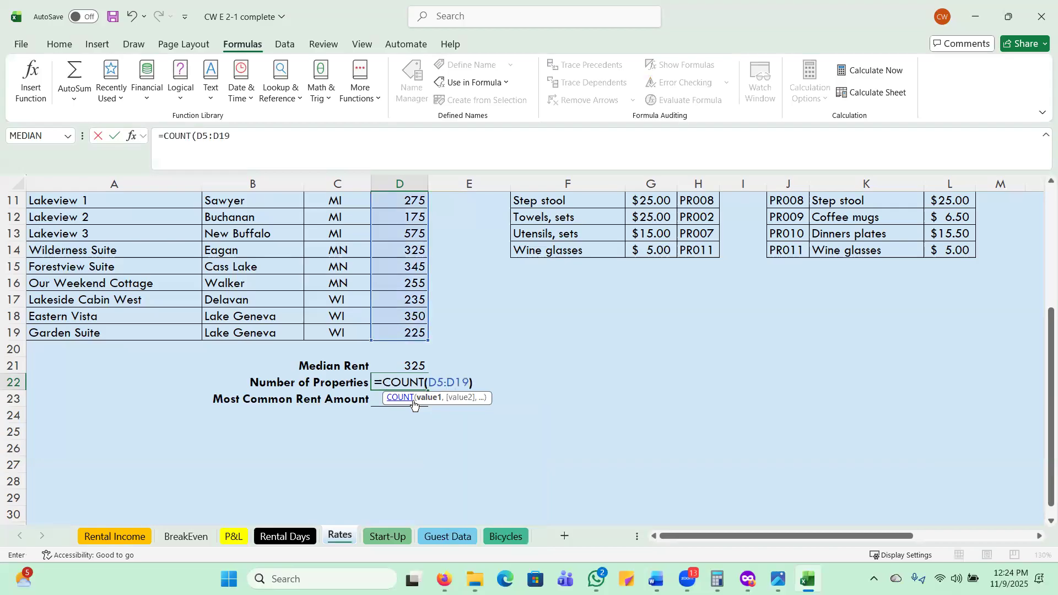
key("Return")
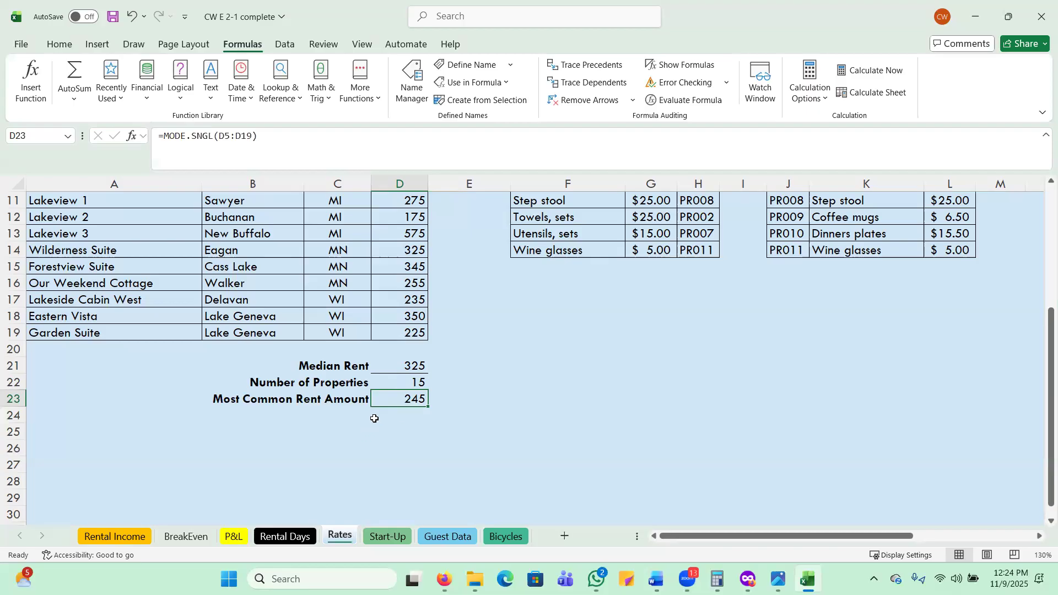
Select the rates in D5:D19 and check their count in the status bar, including its customization options.
scroll(394, 349, "up", 2)
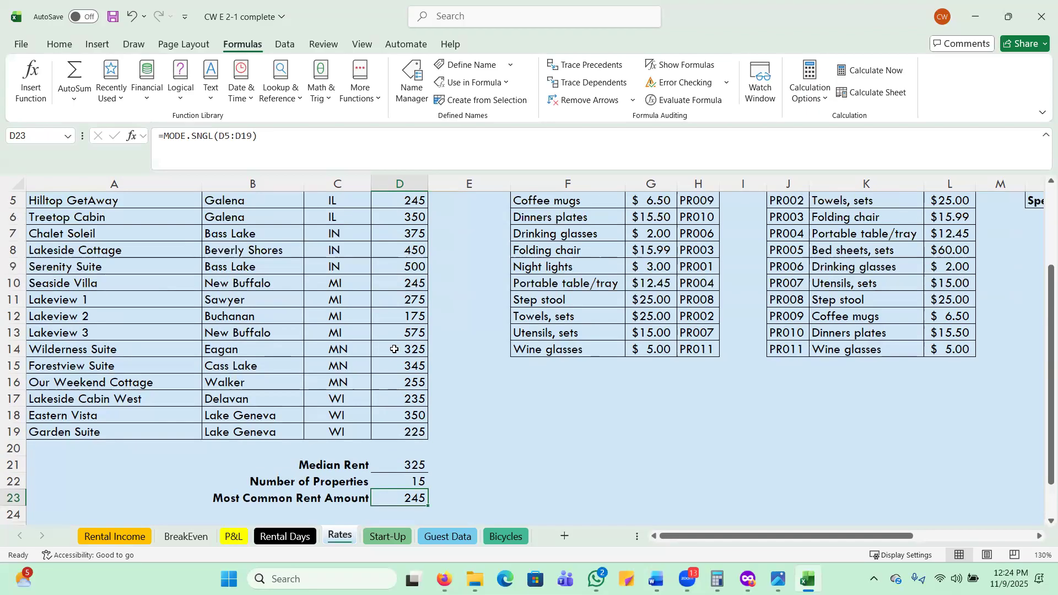
scroll(395, 349, "up", 1)
left_click(405, 250)
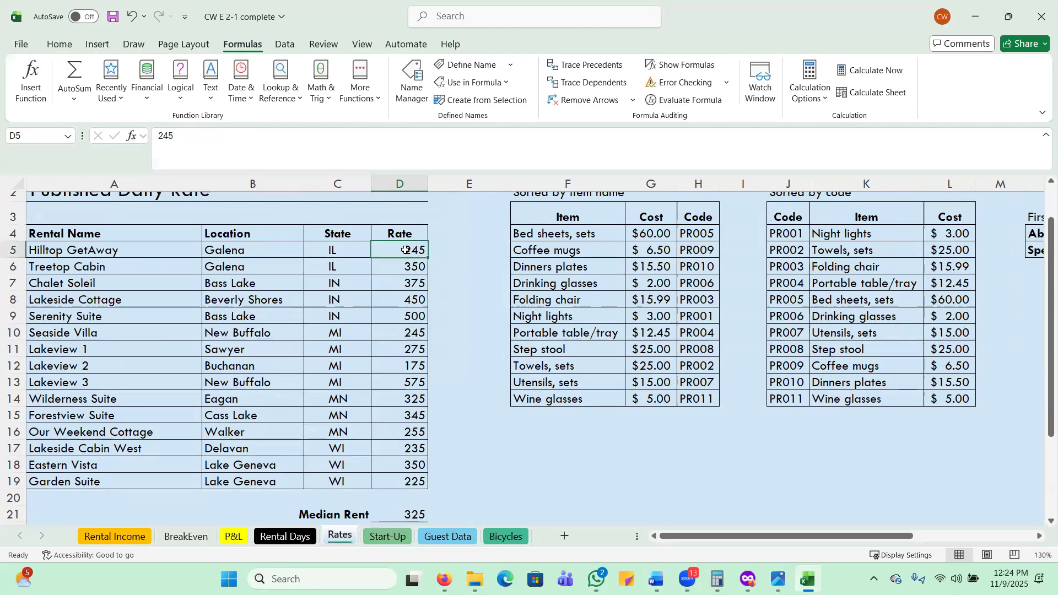
left_click_drag(405, 250, 394, 485)
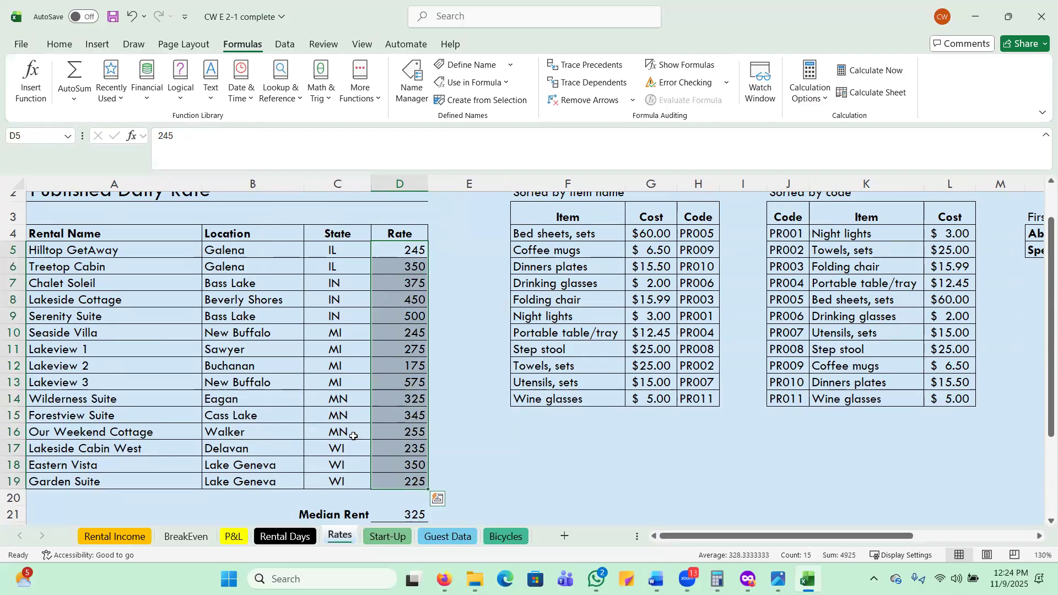
scroll(452, 401, "down", 1)
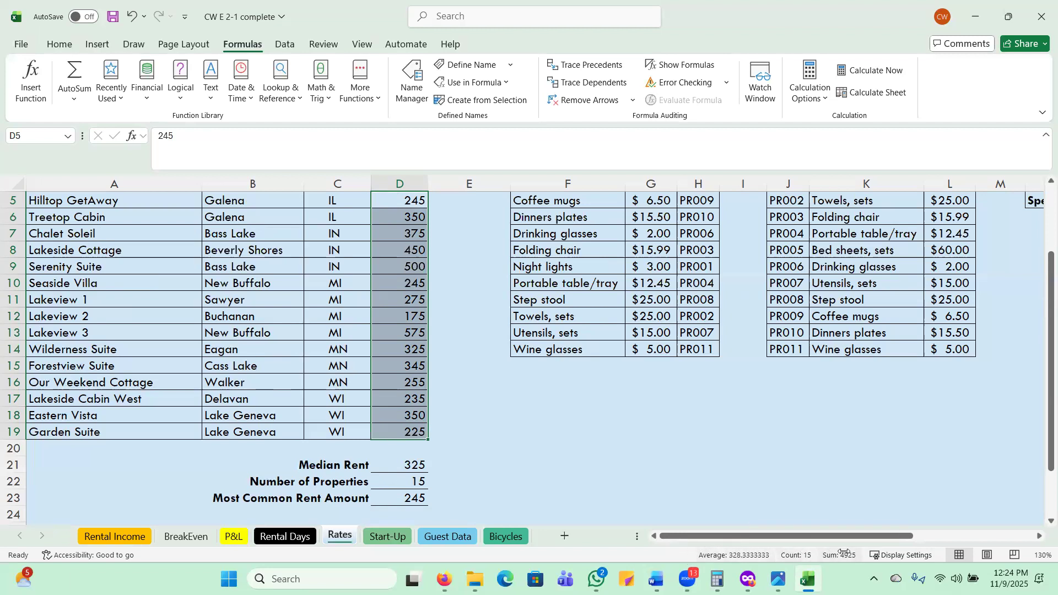
right_click(668, 556)
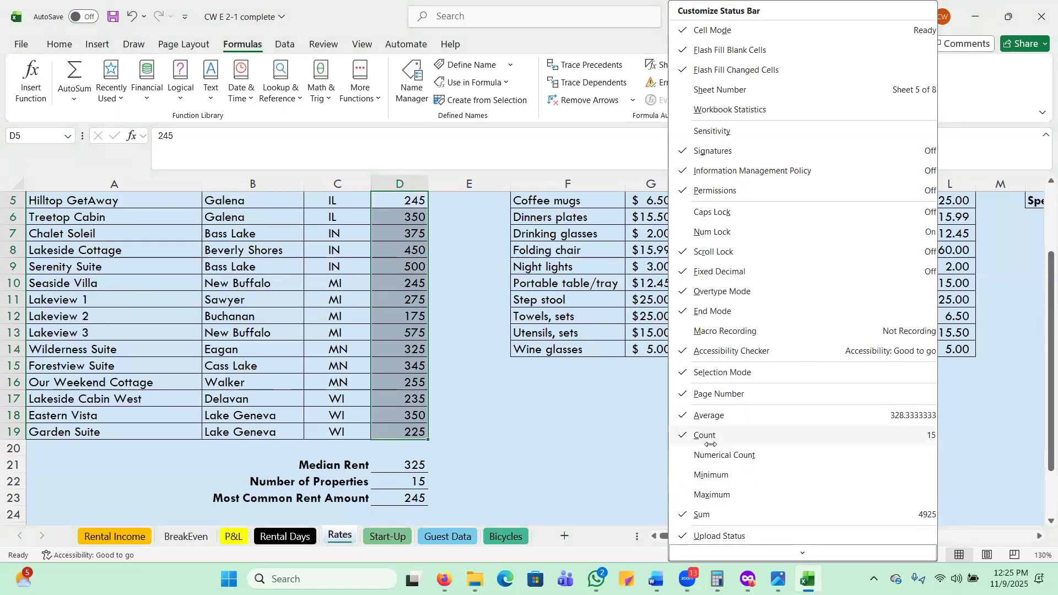
left_click(650, 558)
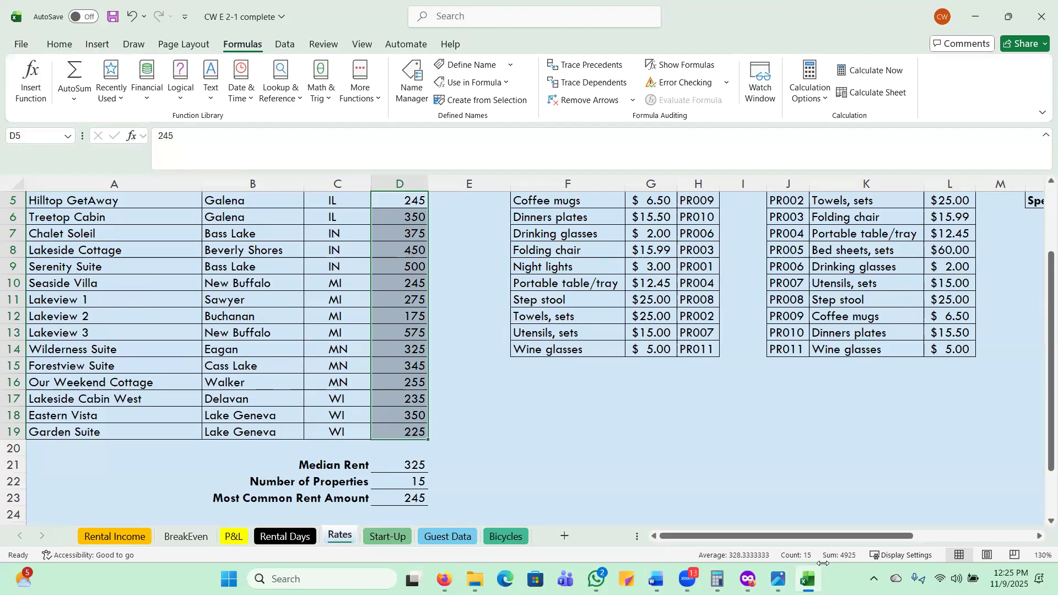
Switch to the Rental Days sheet and examine the states, locations and rental names listed by property.
left_click(280, 537)
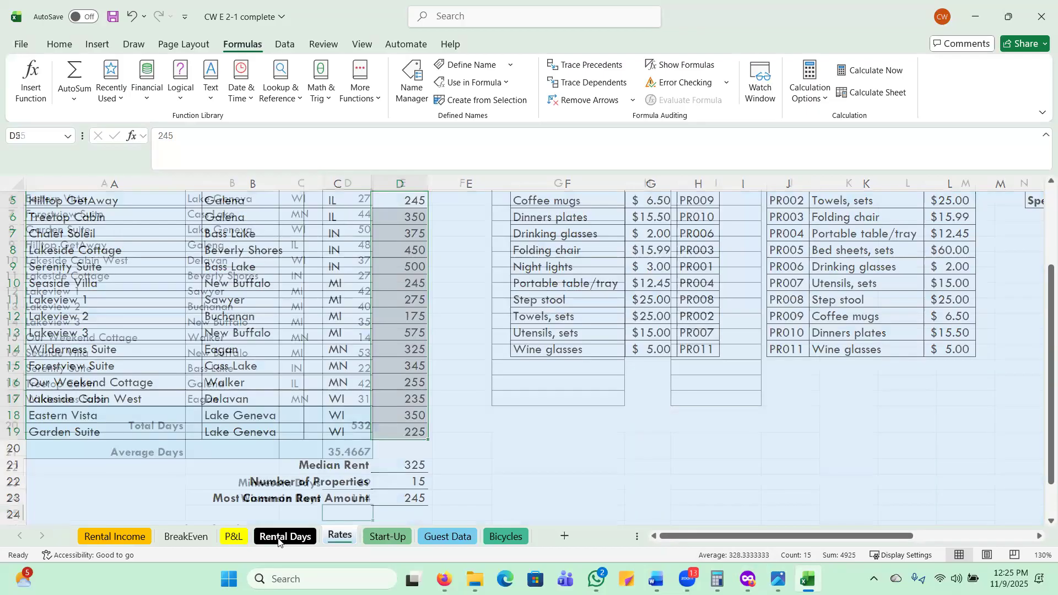
scroll(273, 342, "up", 2)
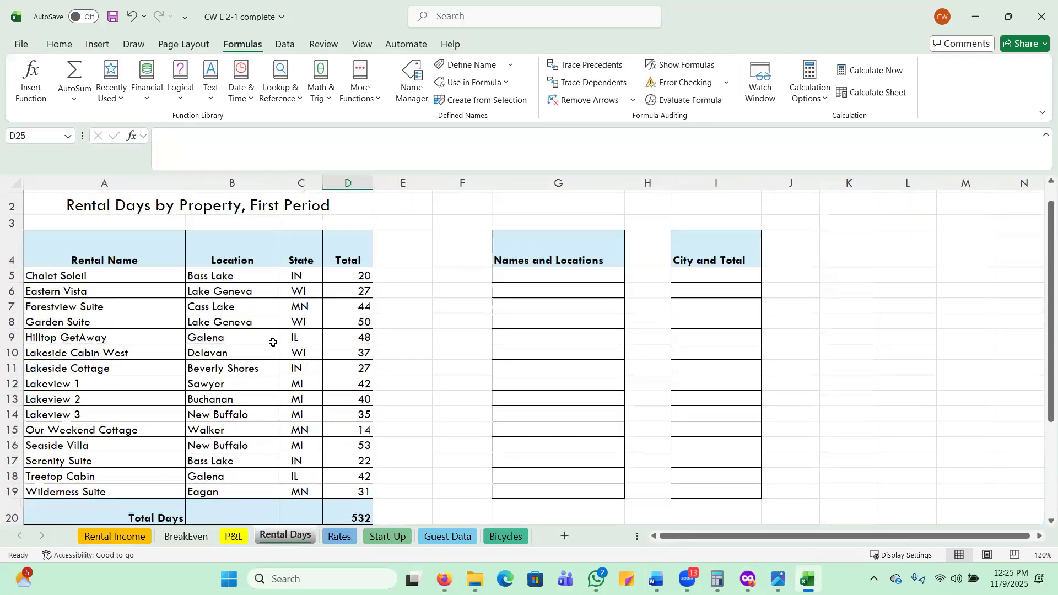
left_click(300, 275)
left_click(297, 291)
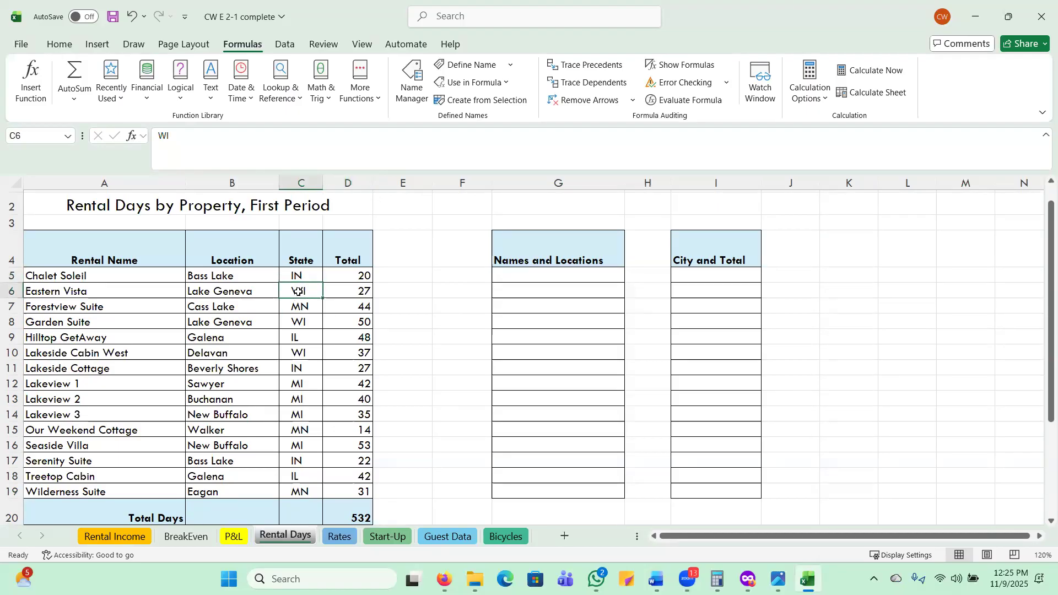
left_click(221, 305)
left_click(217, 325)
left_click(75, 325)
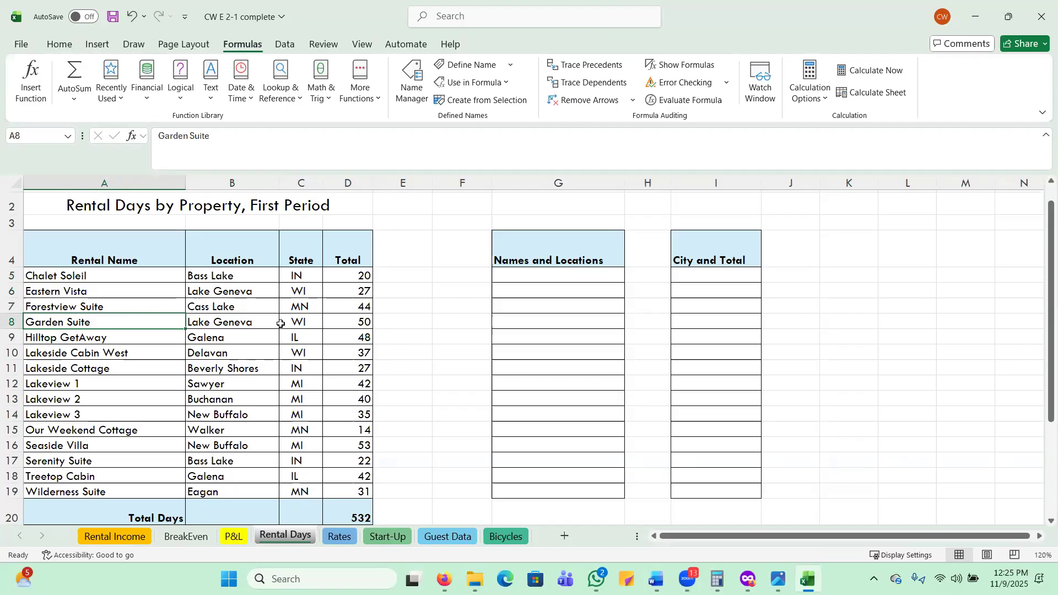
Insert the statistical COUNTA function in cell D26 for the number of Michigan properties.
scroll(367, 415, "down", 2)
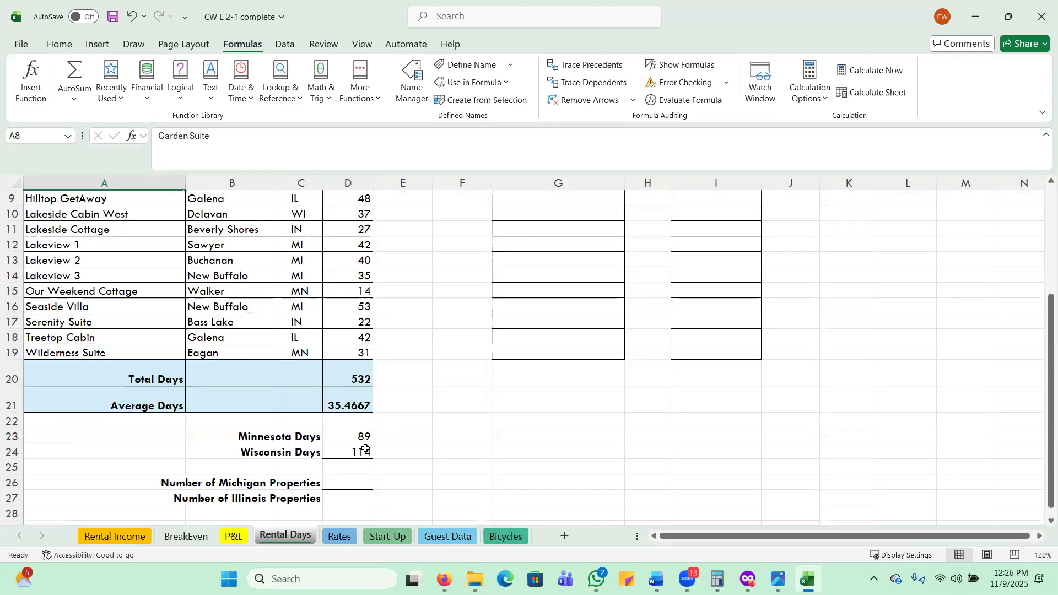
left_click(355, 483)
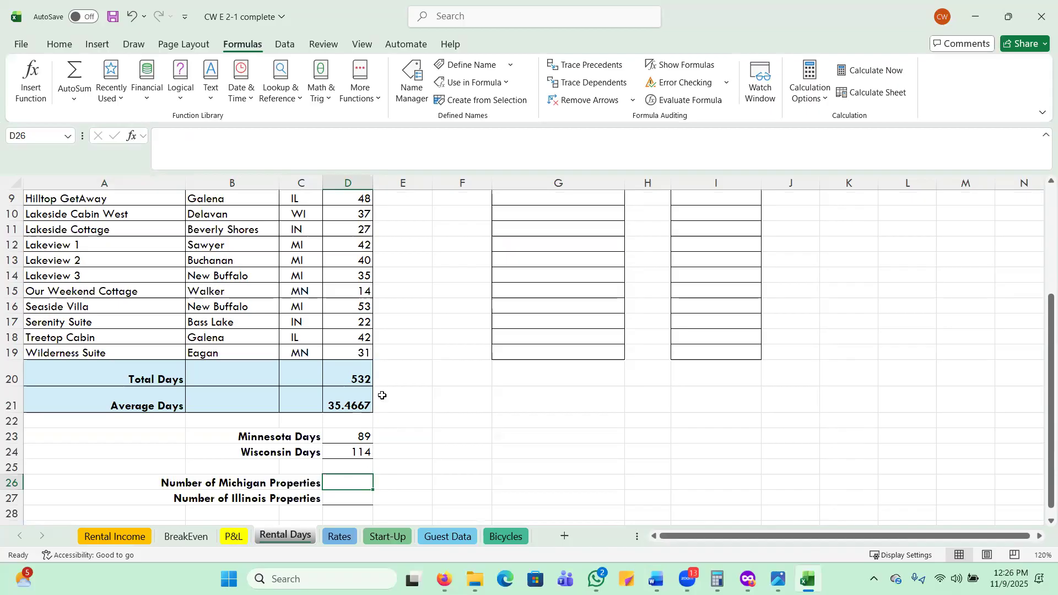
left_click(361, 103)
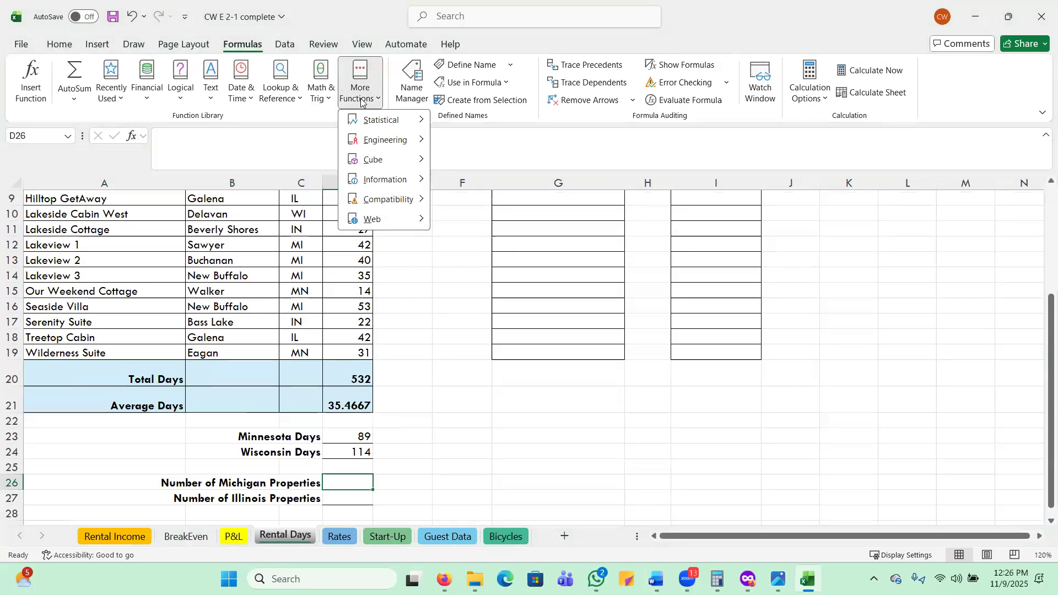
mouse_move(420, 124)
scroll(527, 259, "down", 3)
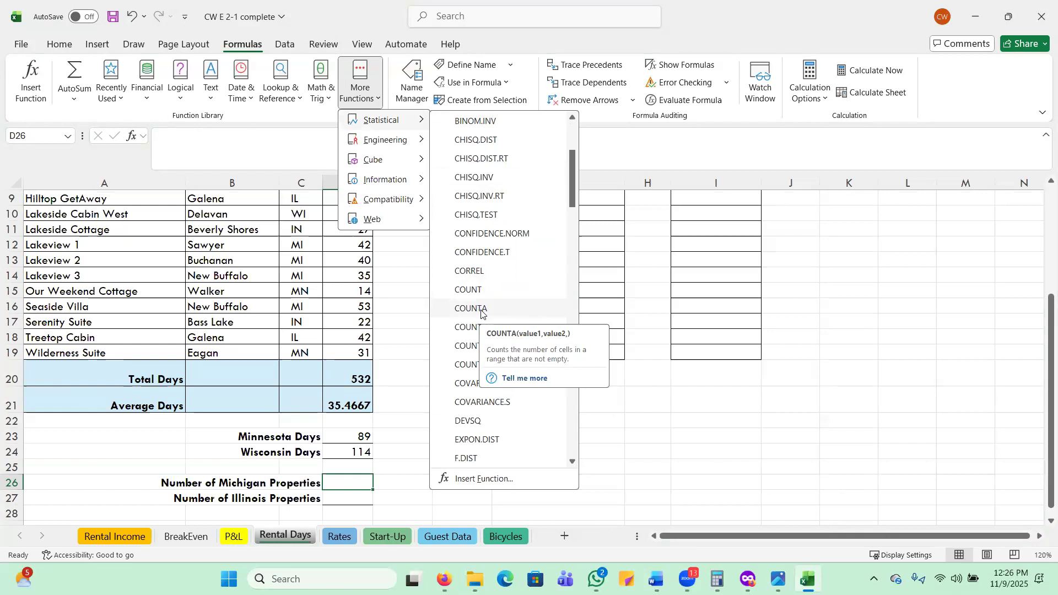
left_click(481, 312)
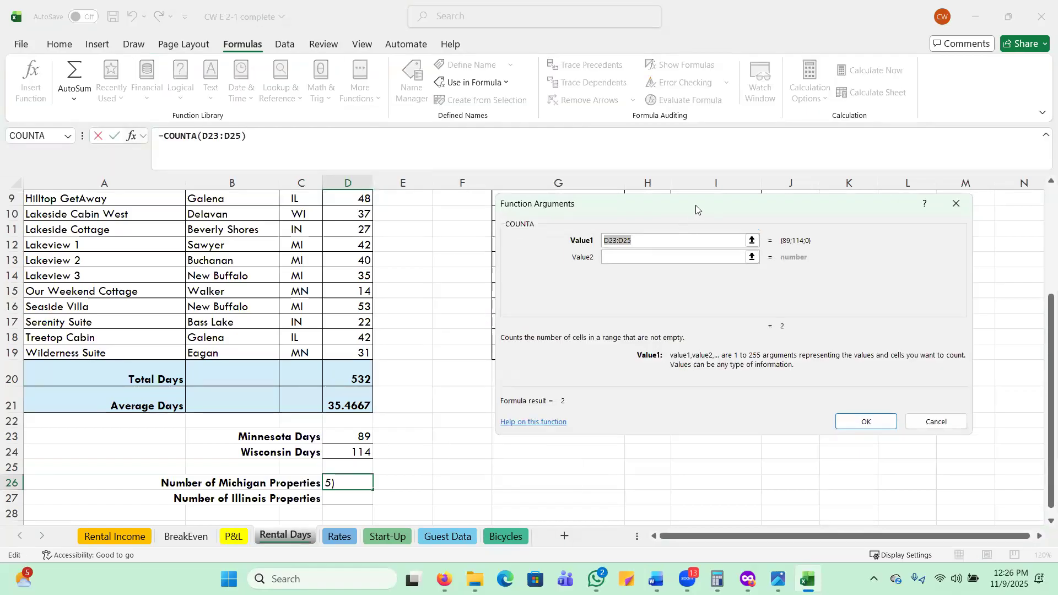
Set the COUNTA arguments to the Michigan state cells C12:C14 and C16, and confirm the formula.
left_click_drag(696, 205, 652, 209)
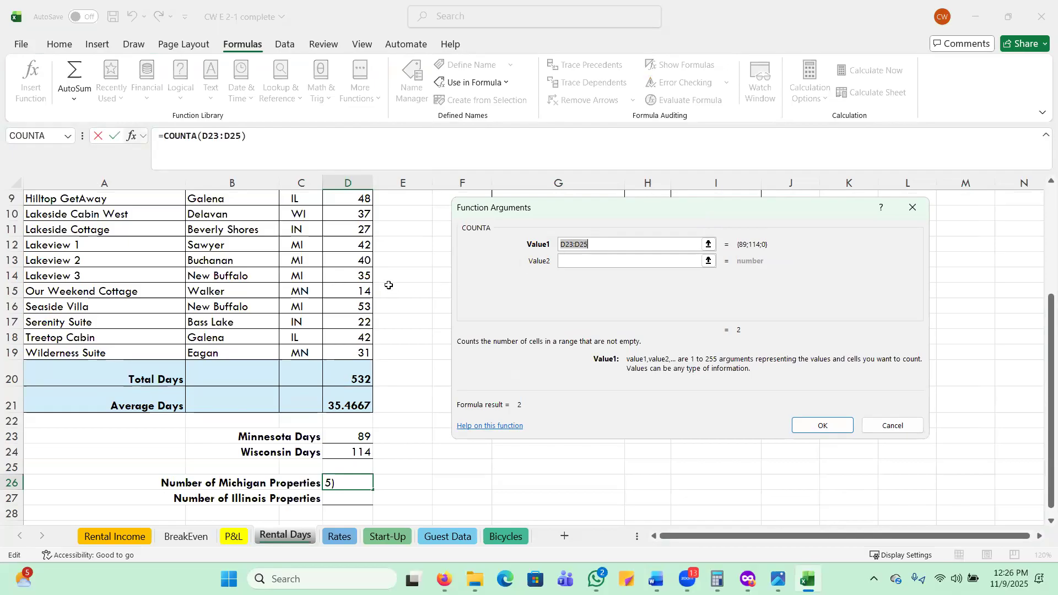
scroll(389, 282, "up", 2)
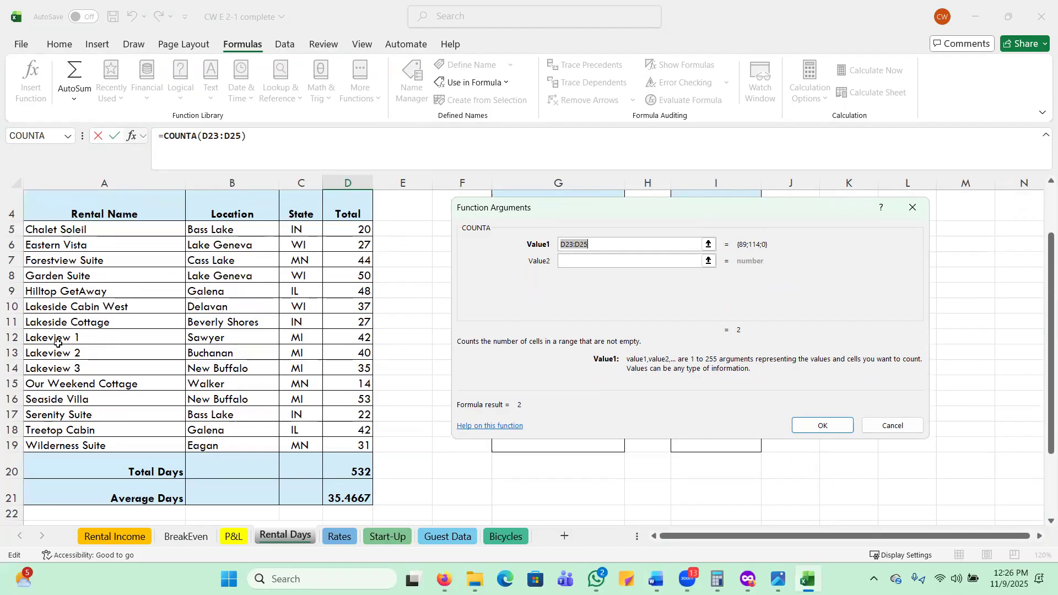
left_click_drag(296, 338, 301, 369)
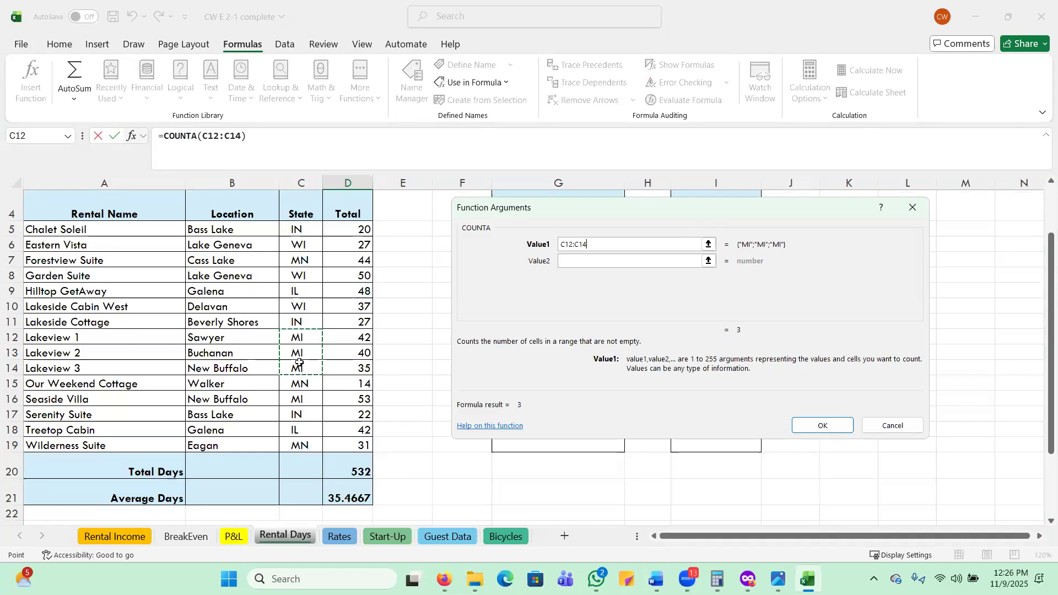
left_click(580, 260)
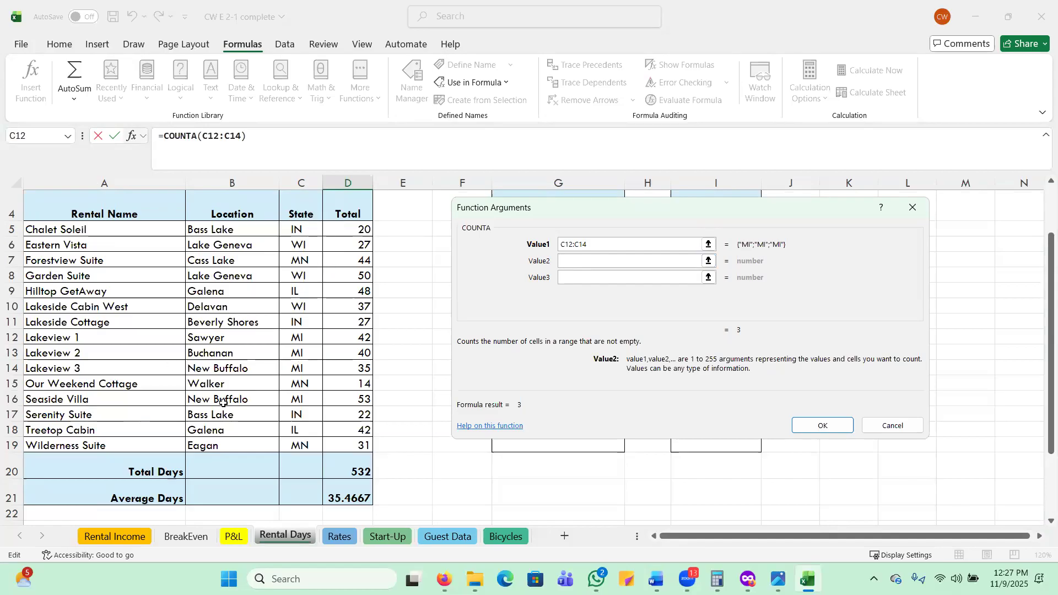
left_click(296, 399)
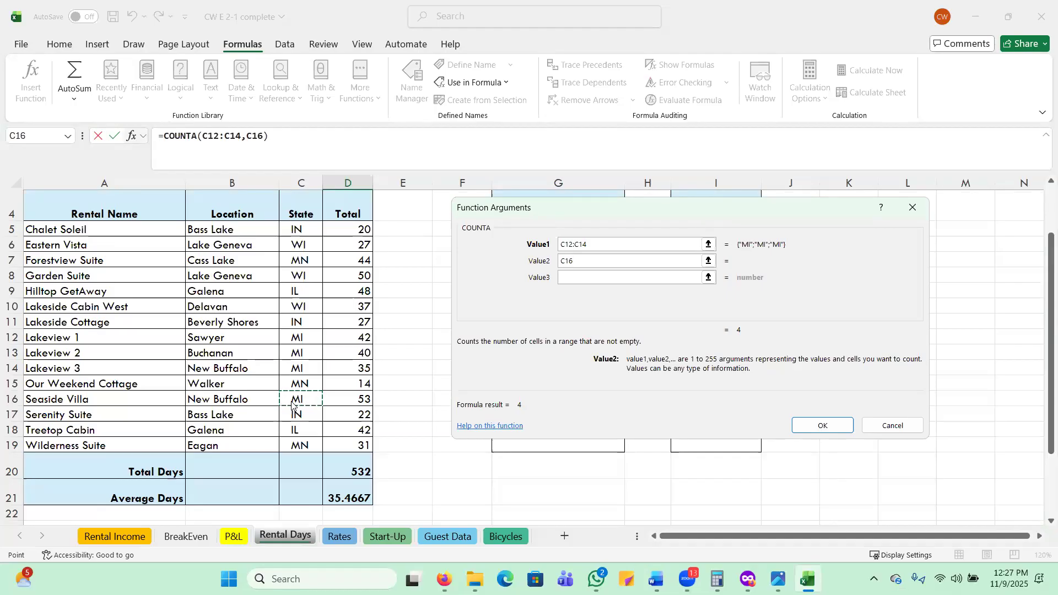
key("Return")
Enter =COUNTA(C9,C18) in cell D27 to calculate the number of Illinois properties.
scroll(282, 404, "down", 1)
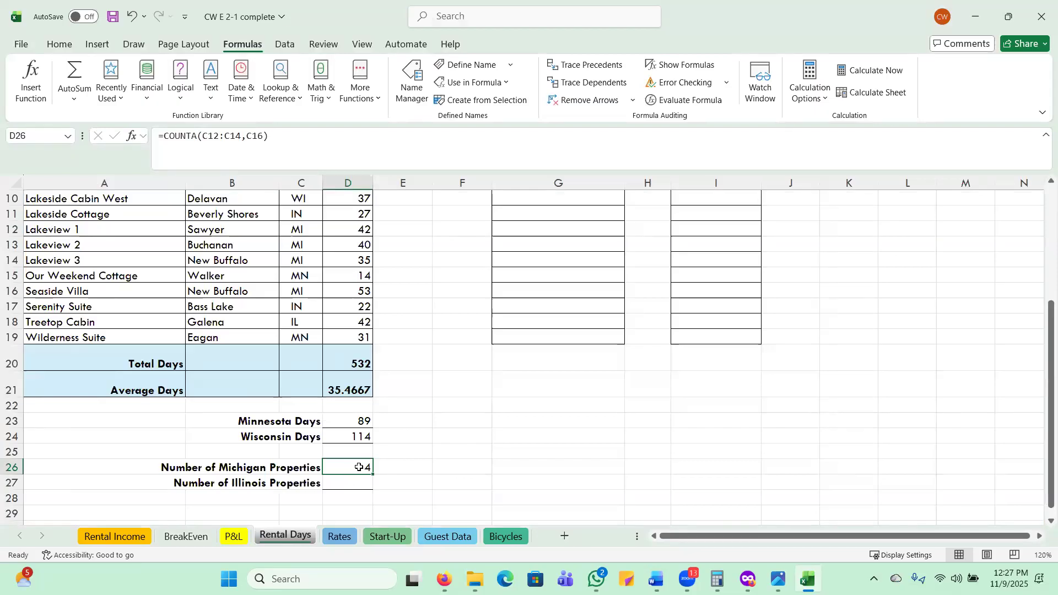
left_click(339, 486)
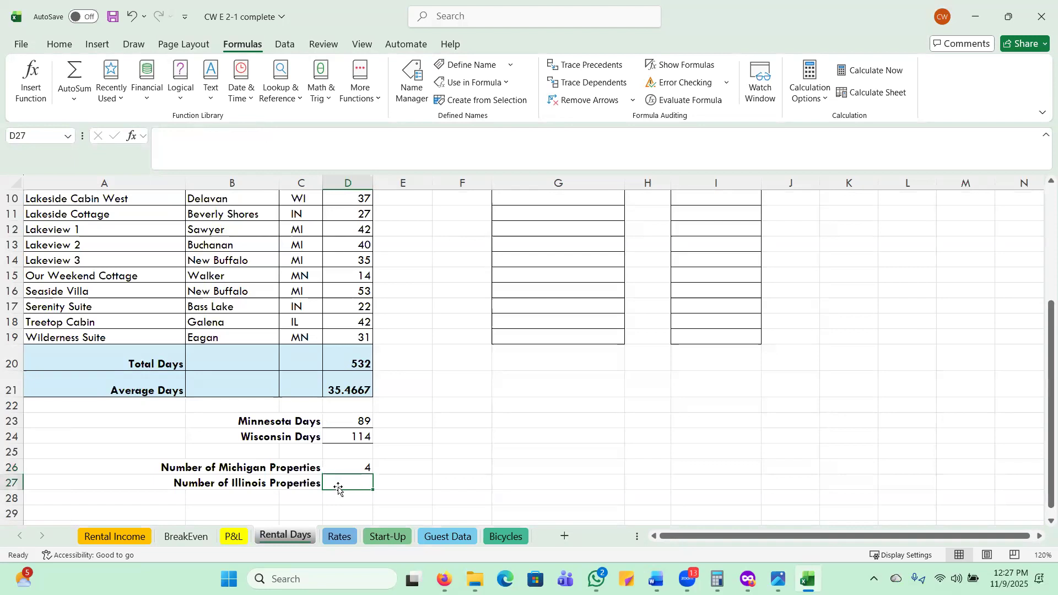
scroll(345, 447, "down", 2)
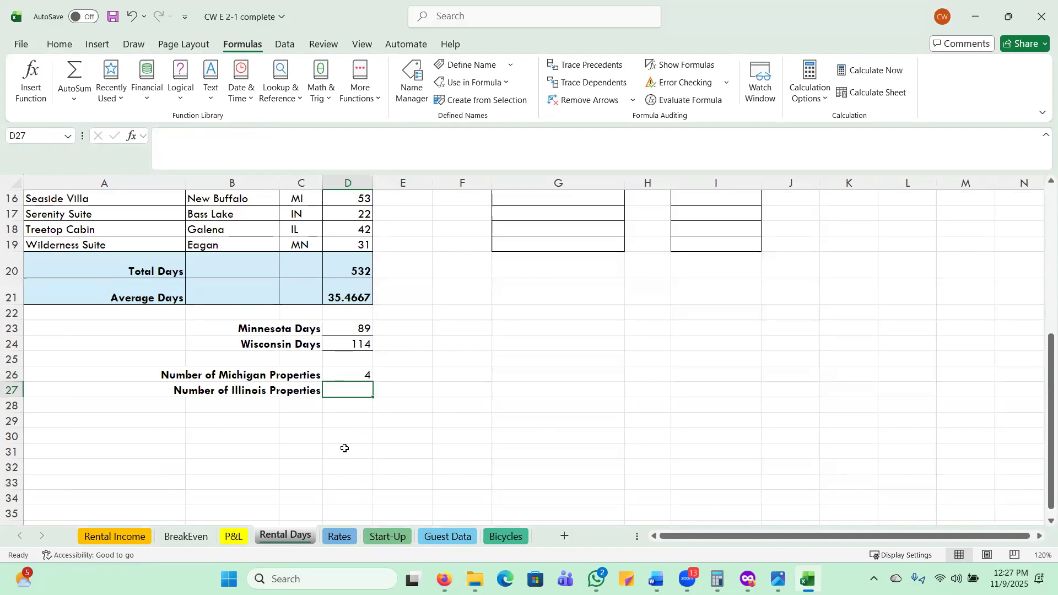
scroll(345, 442, "up", 1)
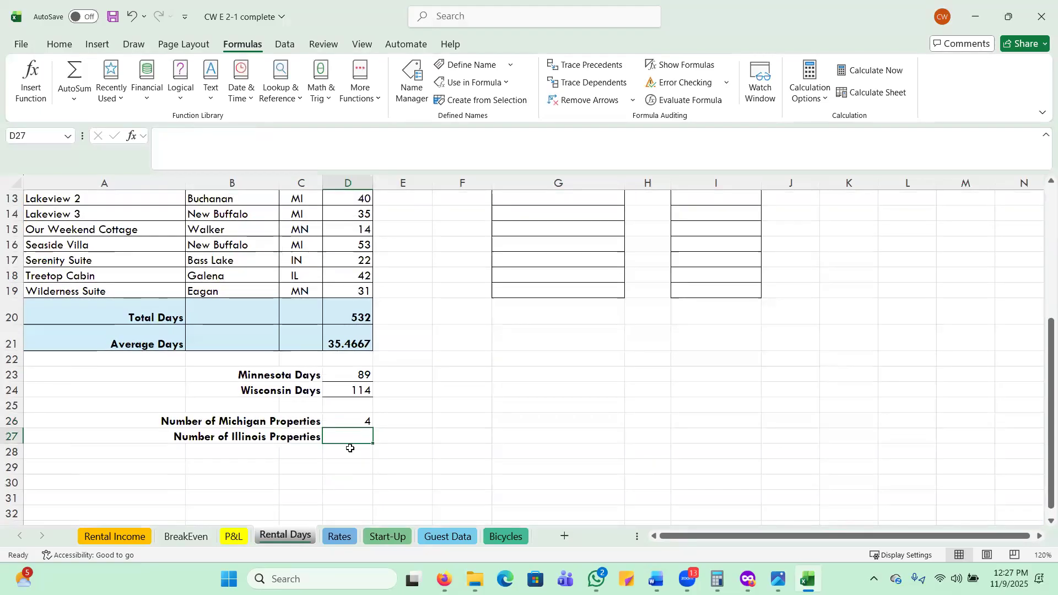
type("=cou")
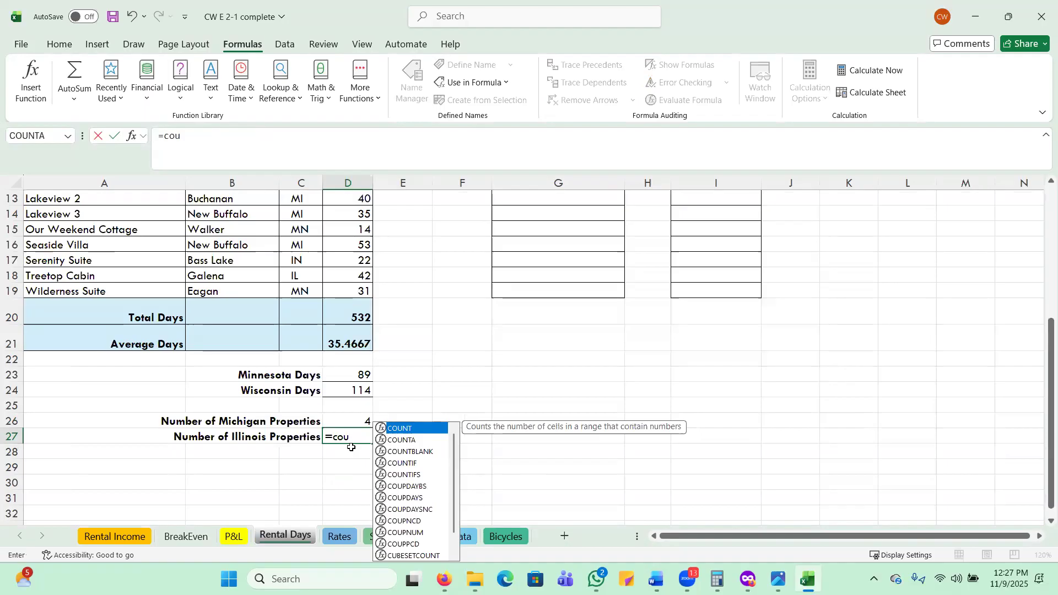
double_click(411, 439)
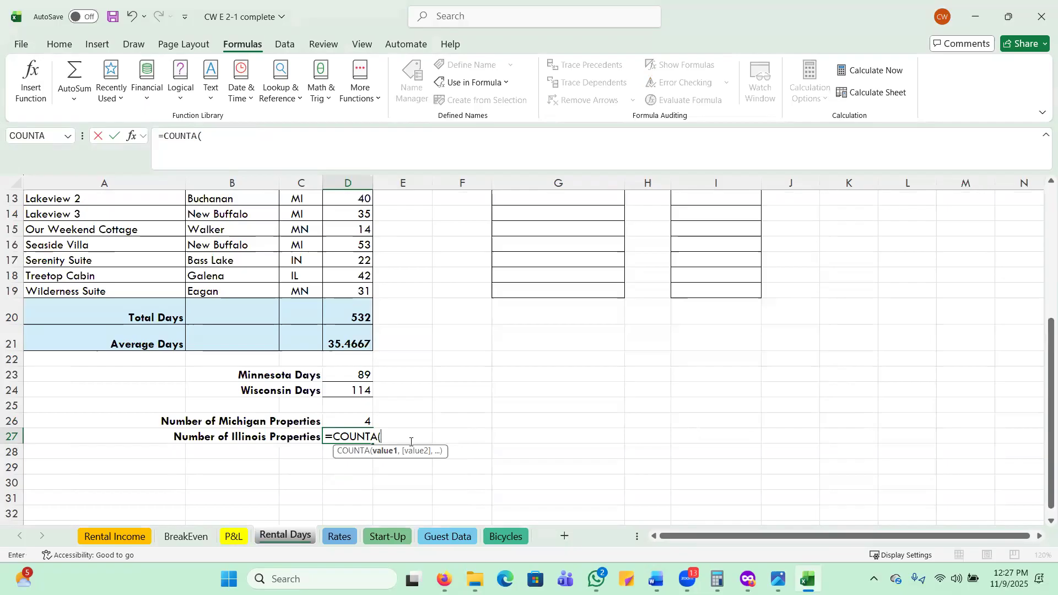
scroll(402, 406, "up", 3)
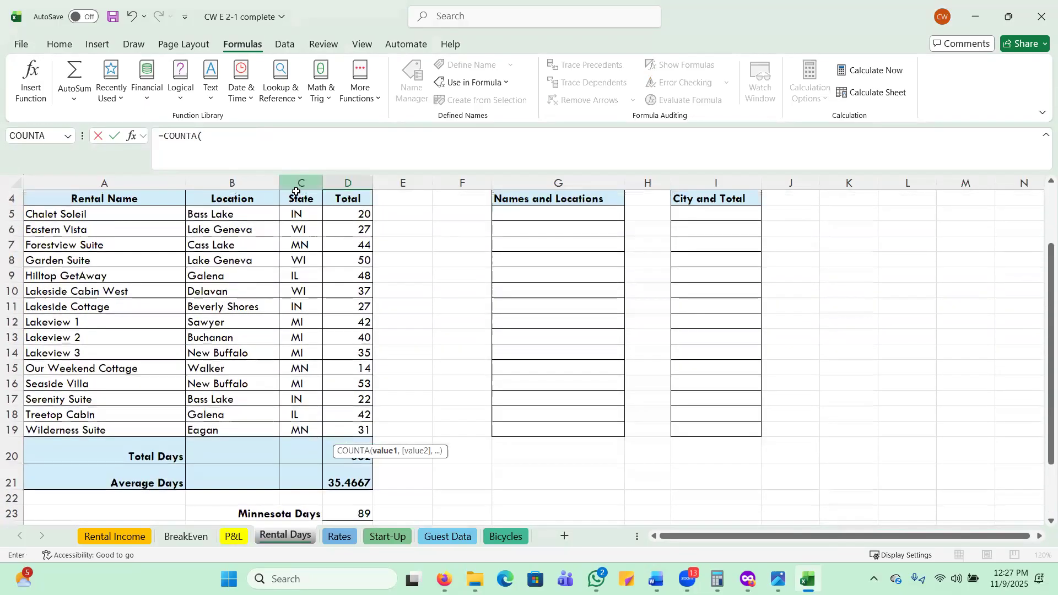
left_click(296, 275)
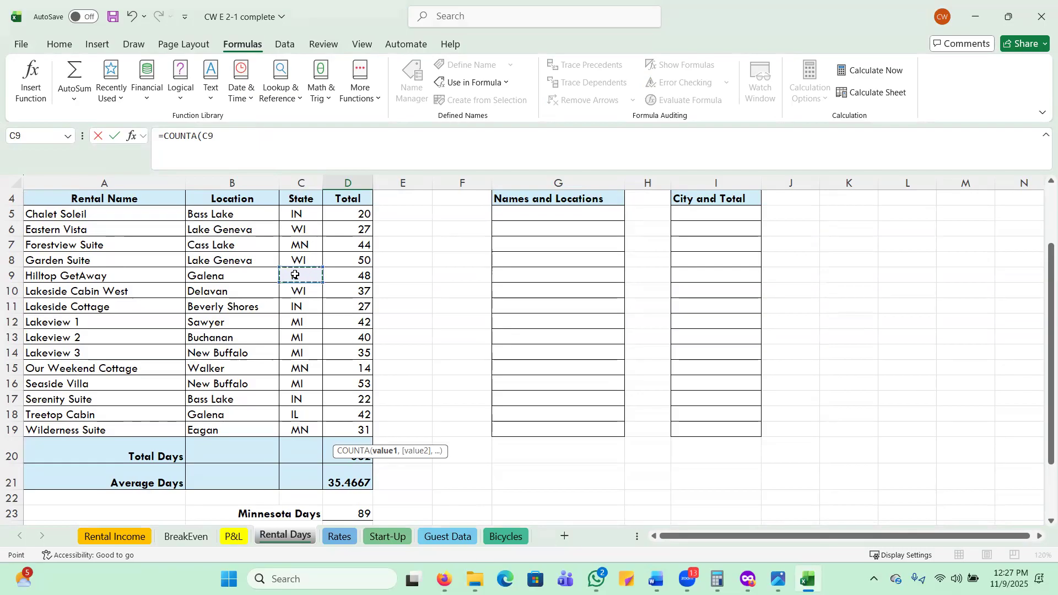
type(",")
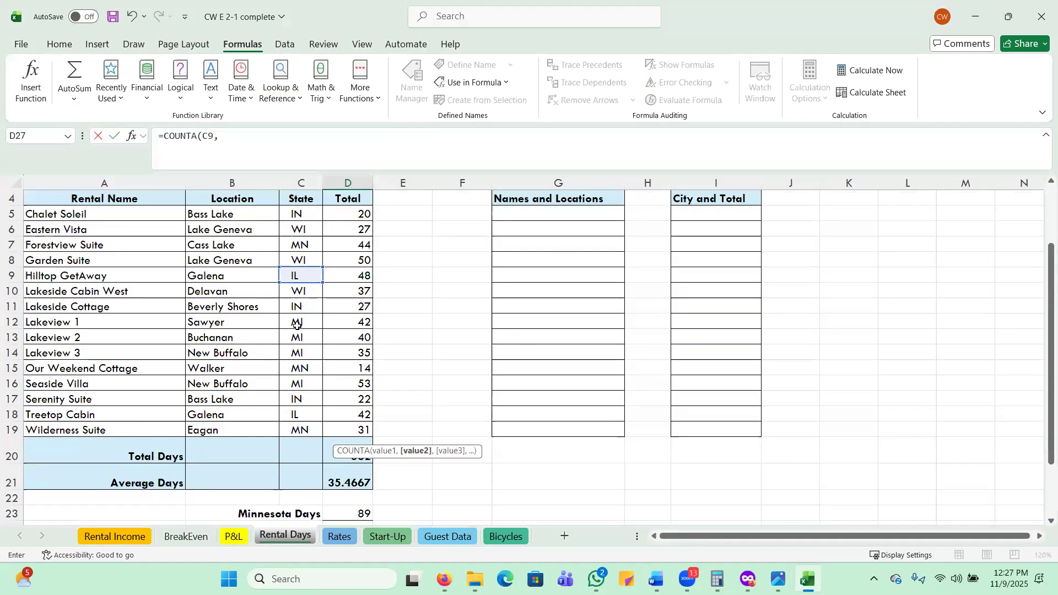
left_click(301, 414)
key("Return")
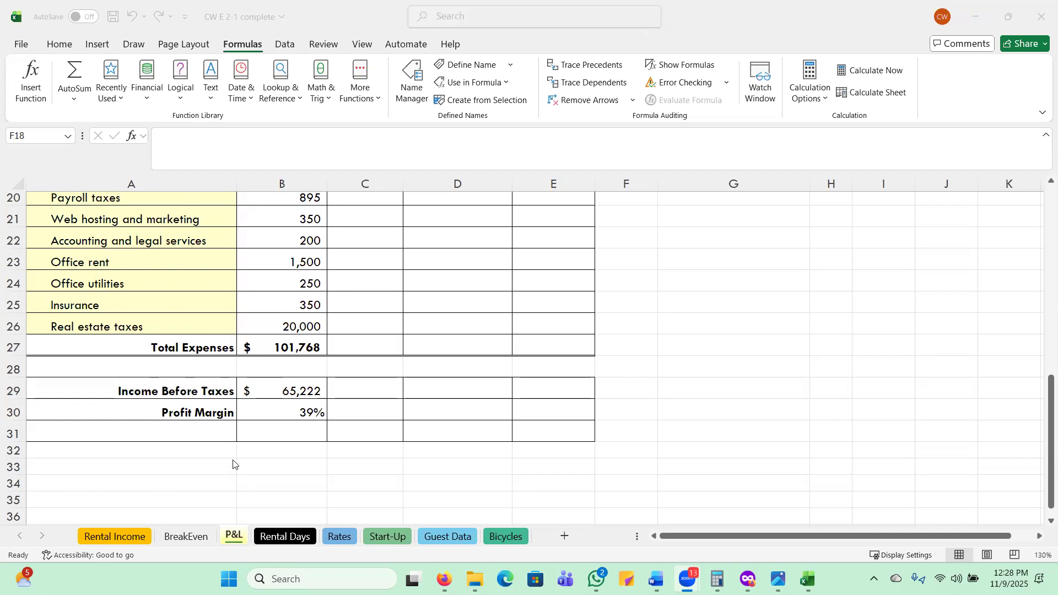
Insert an IF function in cell B31 of the P&L sheet with the logical test Profit_Margin>=25%.
left_click(257, 433)
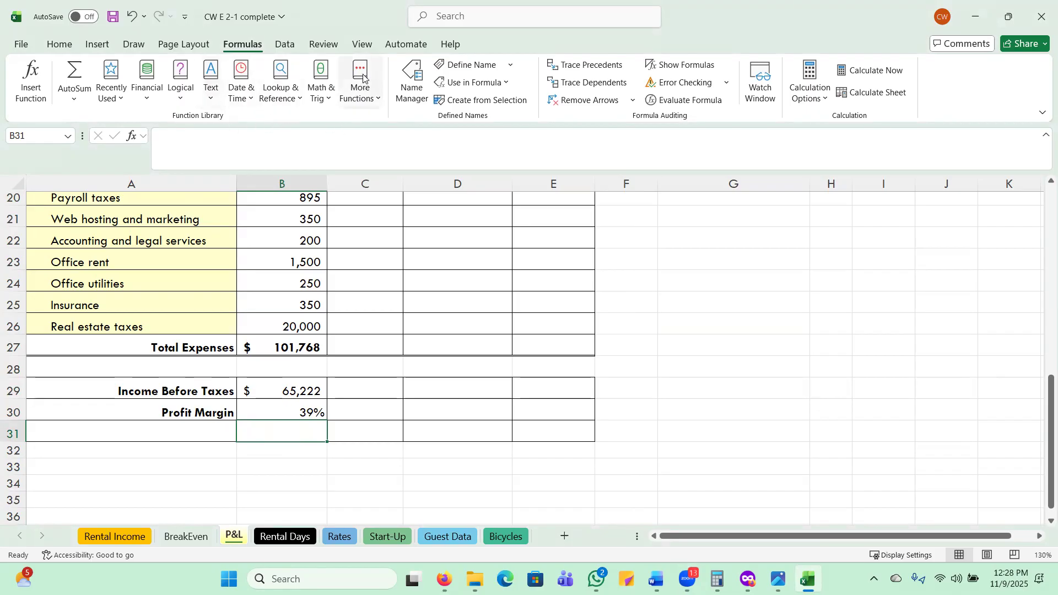
left_click(181, 99)
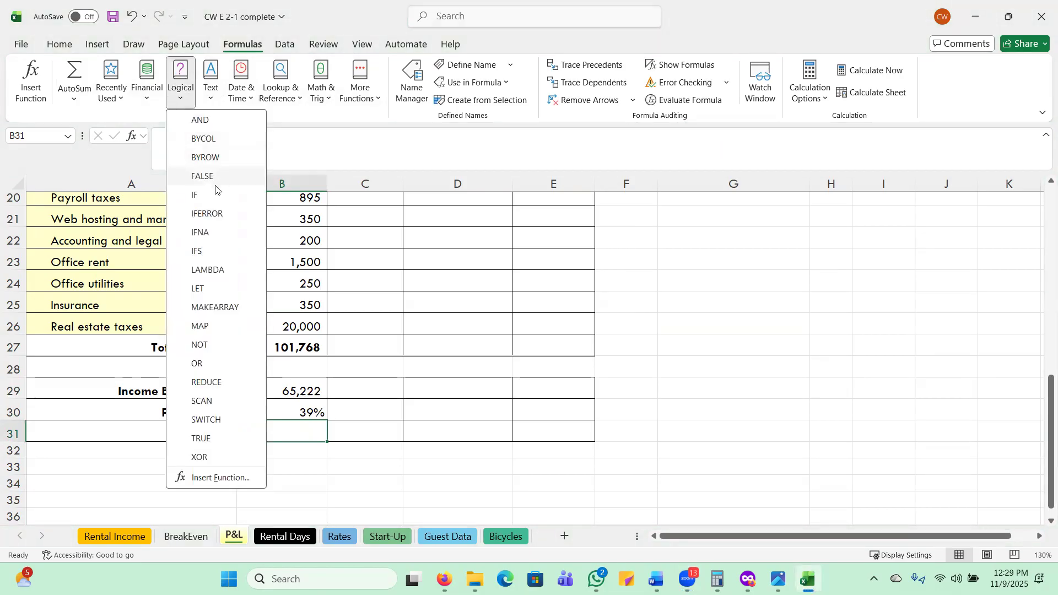
left_click(194, 197)
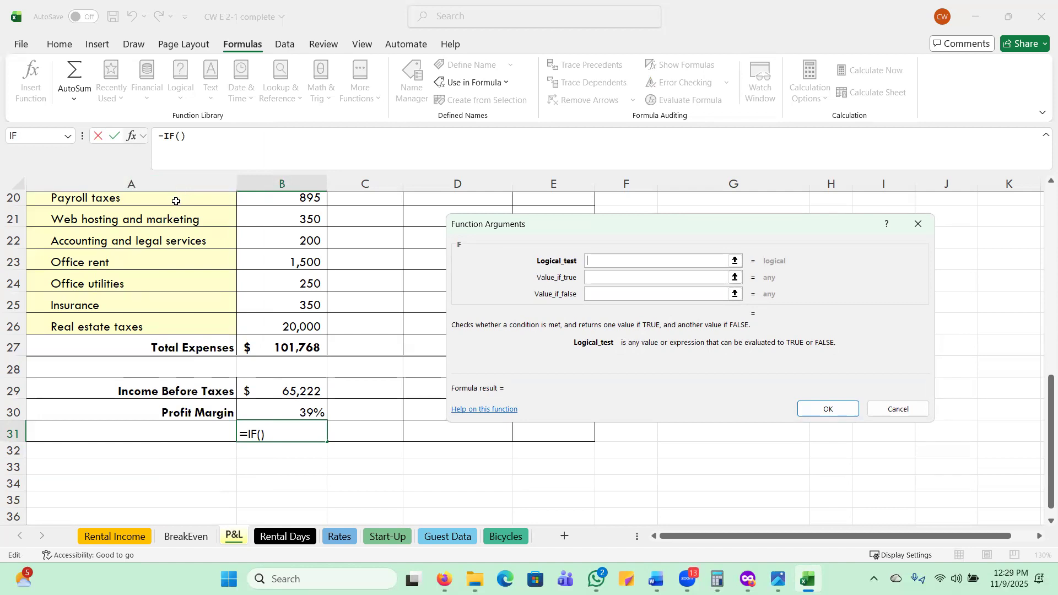
left_click(272, 418)
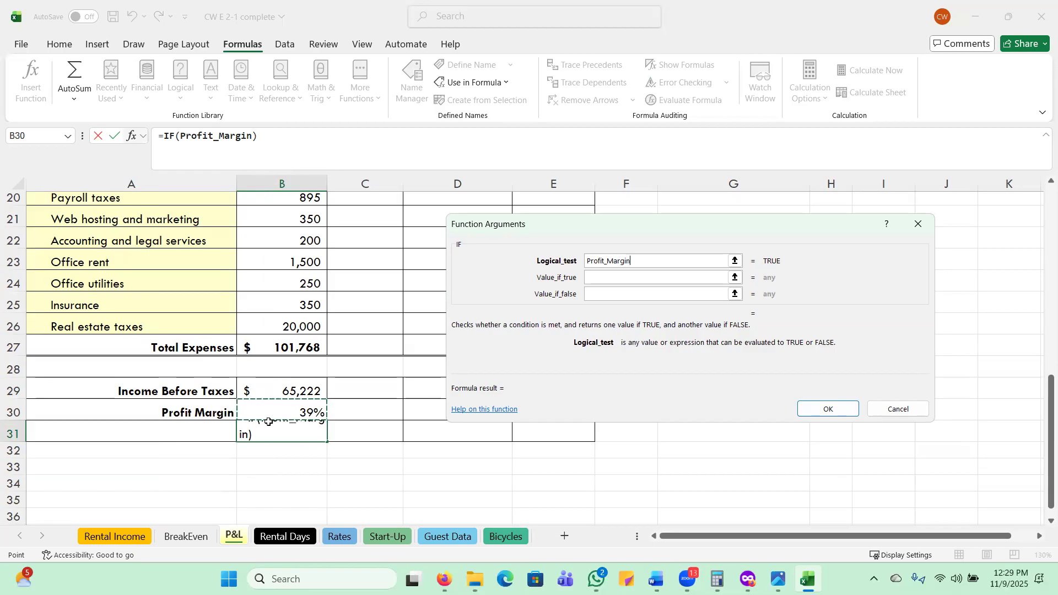
type(">")
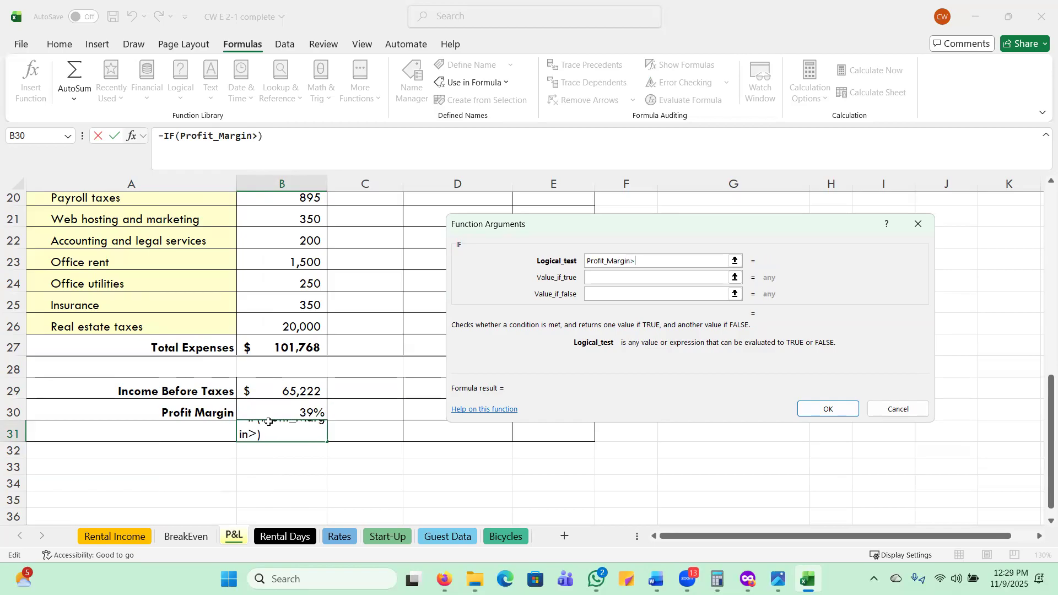
type("=25%")
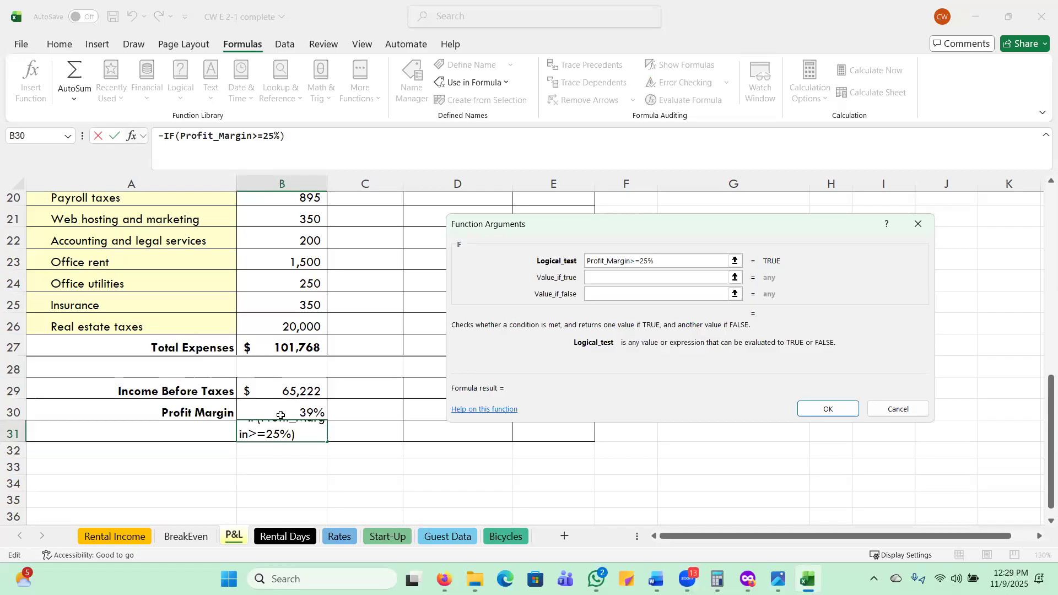
Set the IF function to return "Goal Met" when true and "Goal Unmet" when false, and confirm the formula.
left_click(605, 281)
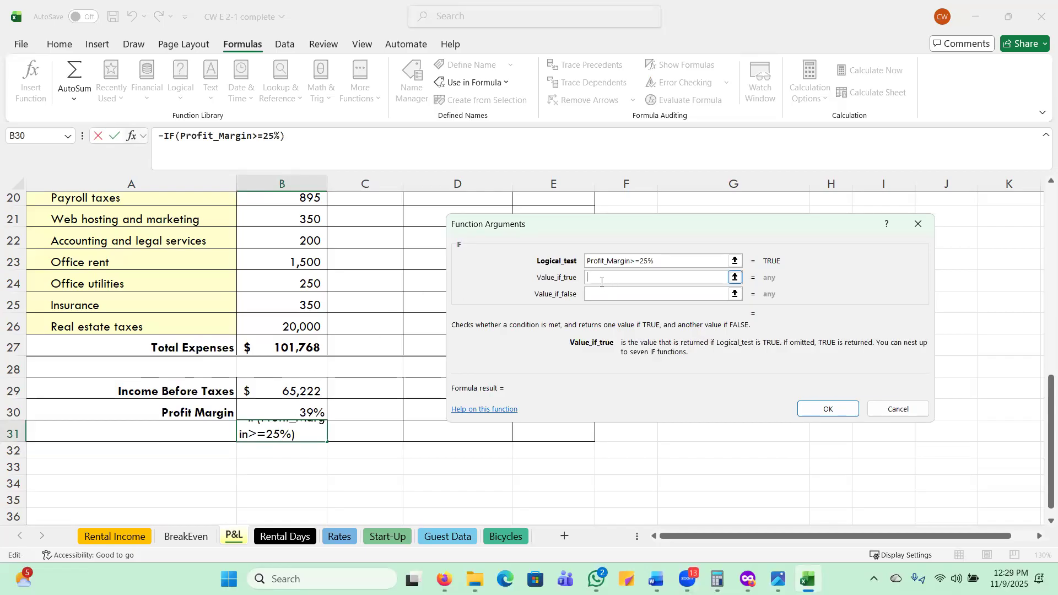
type("Goal Met")
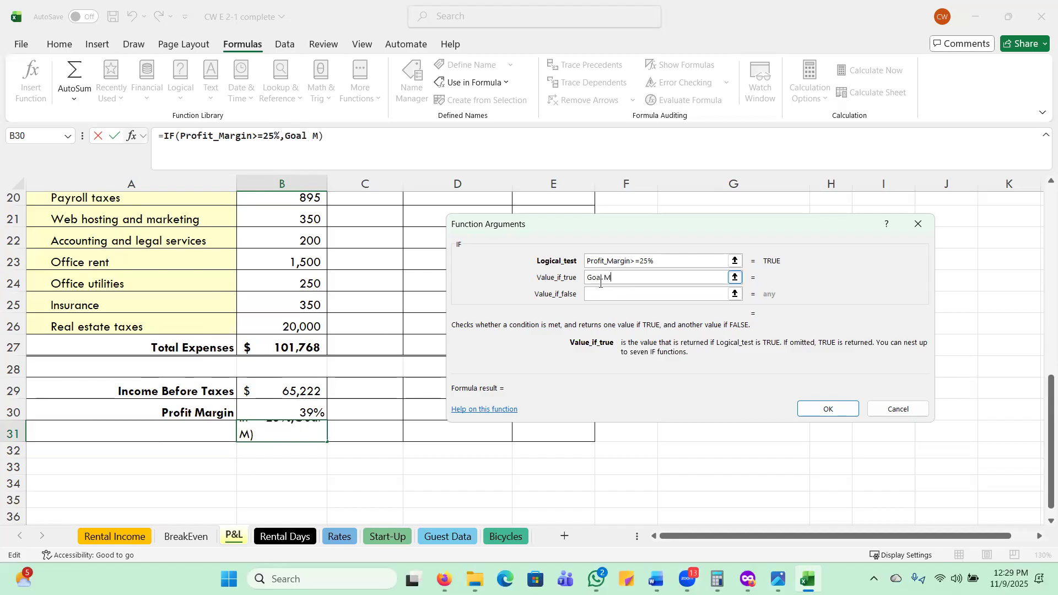
left_click(620, 292)
type("Goal Unmet")
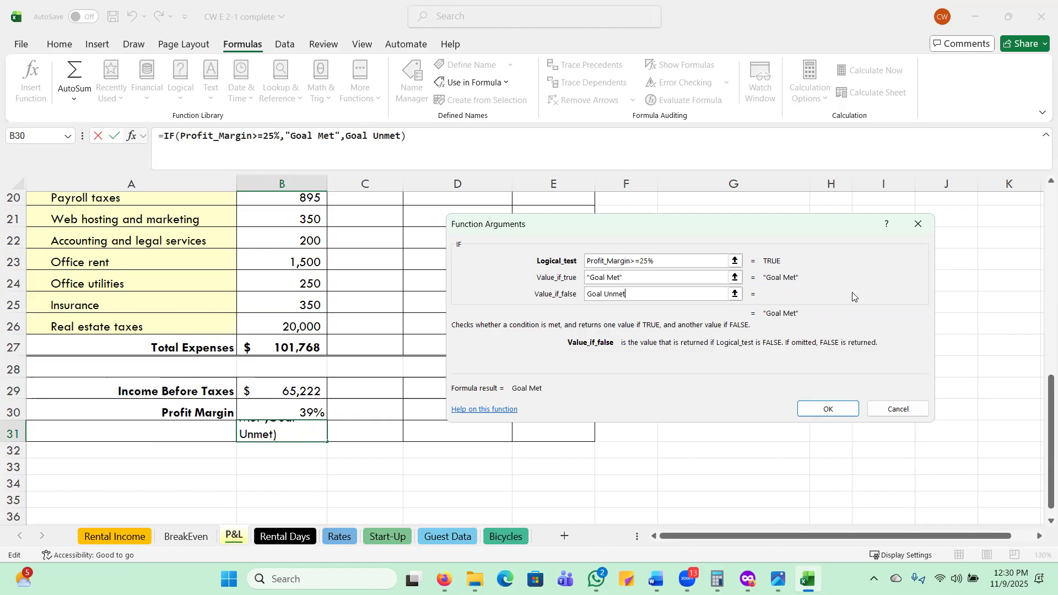
left_click(825, 407)
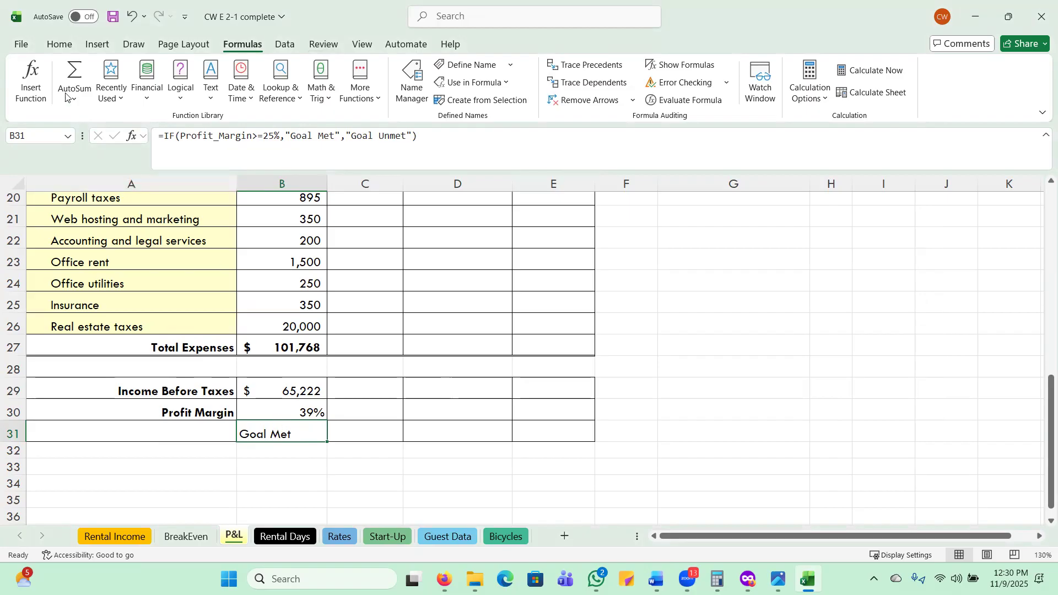
Center the goal result in cell B31 and copy its IF formula across to C31:D31.
left_click(60, 47)
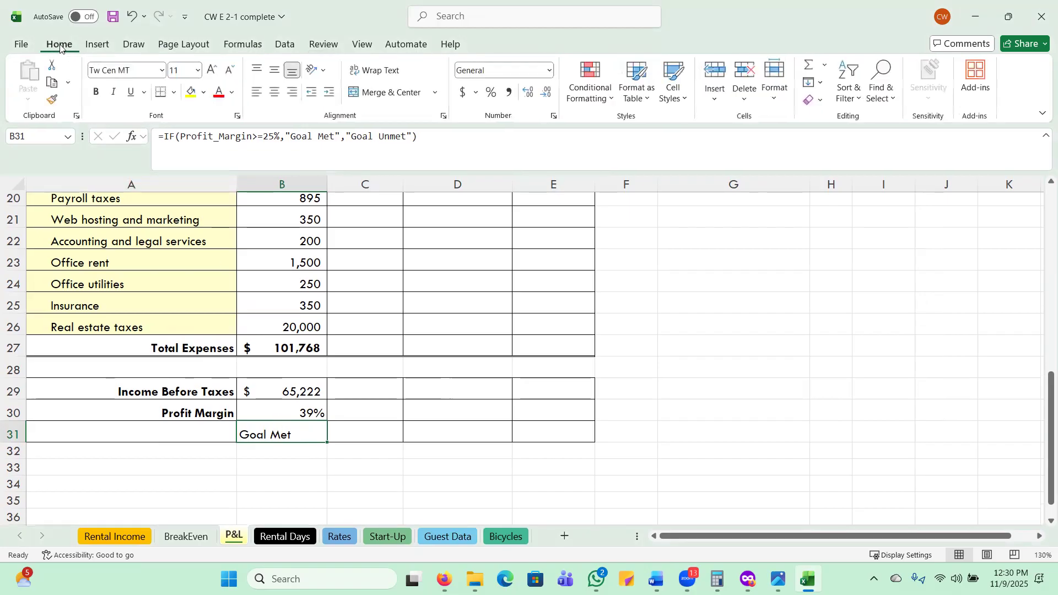
left_click(277, 95)
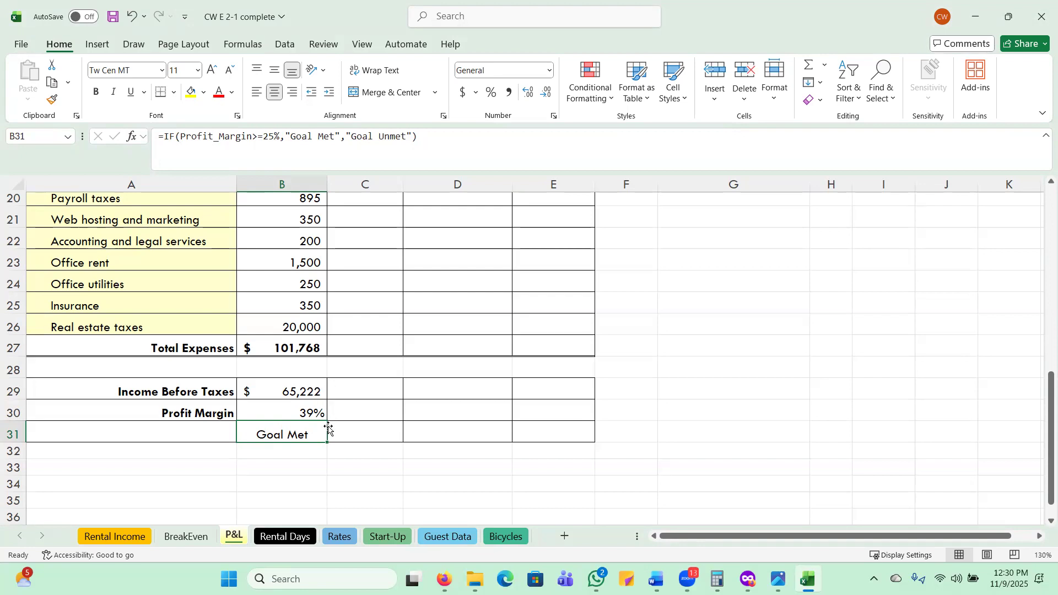
left_click_drag(328, 444, 481, 443)
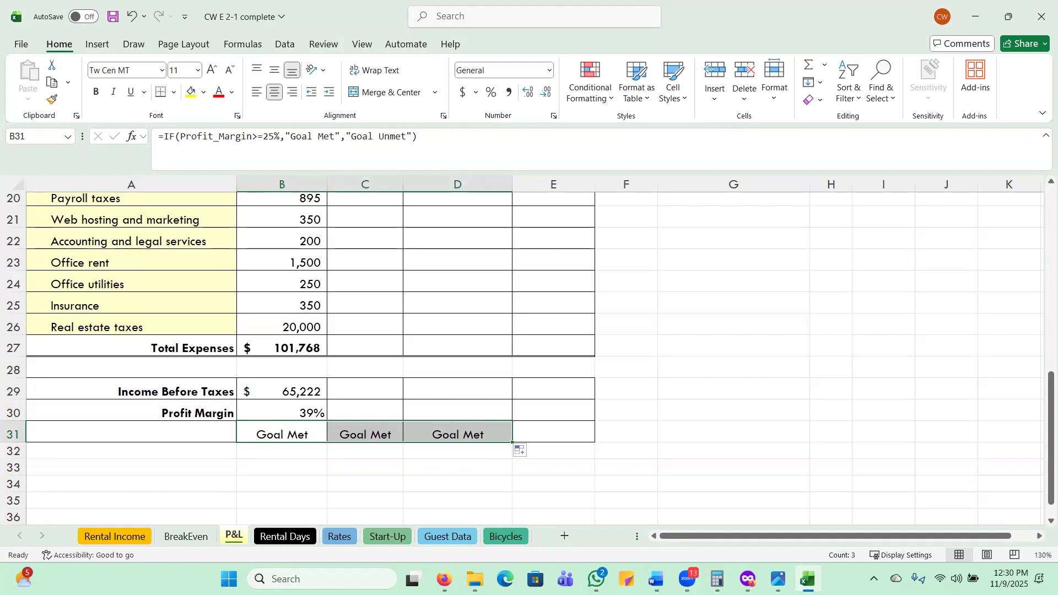
left_click(348, 407)
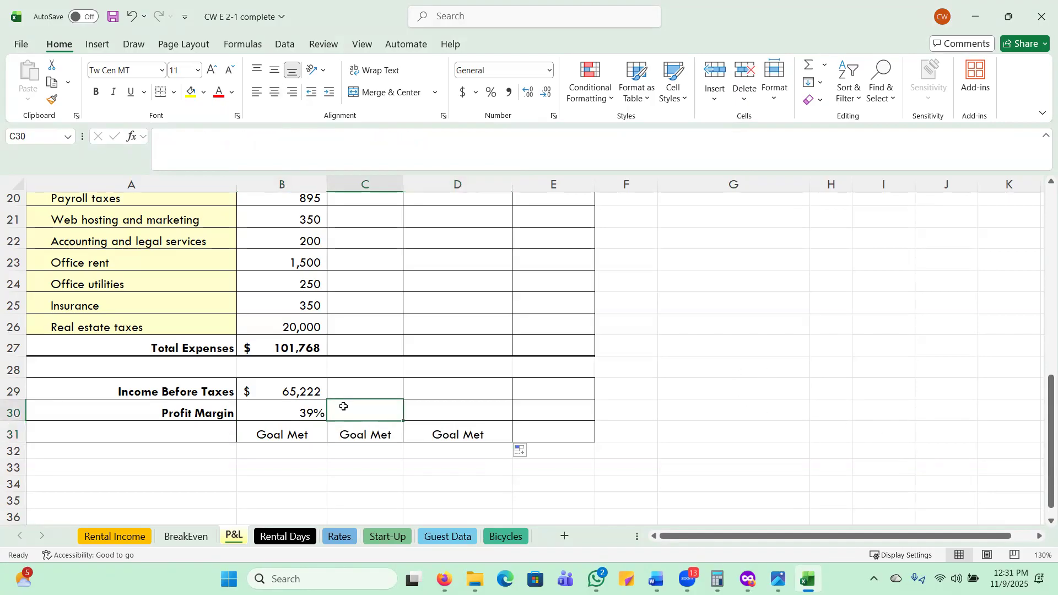
left_click(362, 435)
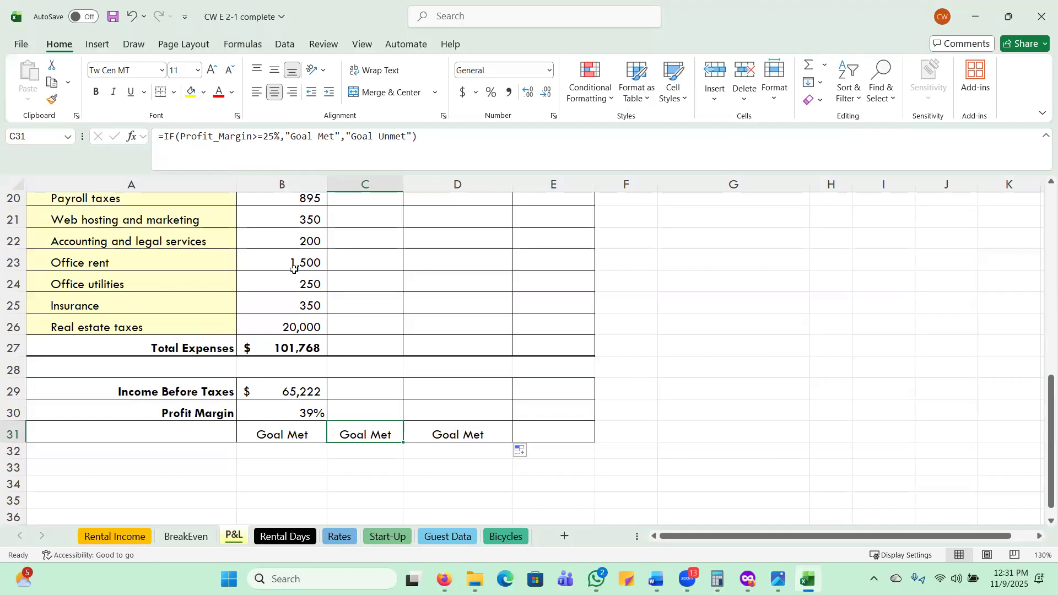
Edit the Profit_Margin defined name to add the range B30:D30 of the P&L sheet to its reference.
left_click(241, 46)
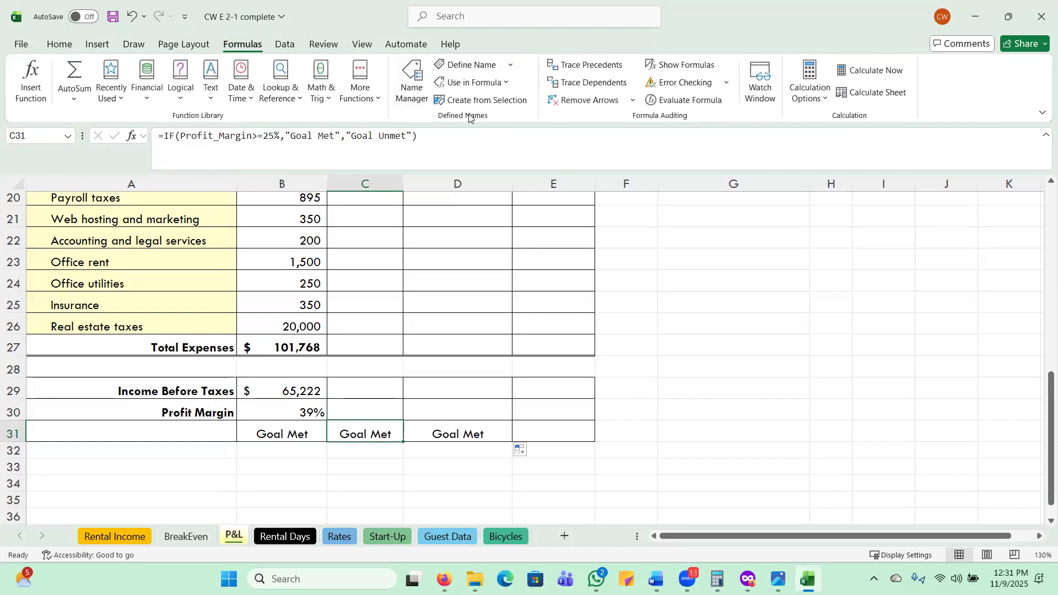
left_click(407, 85)
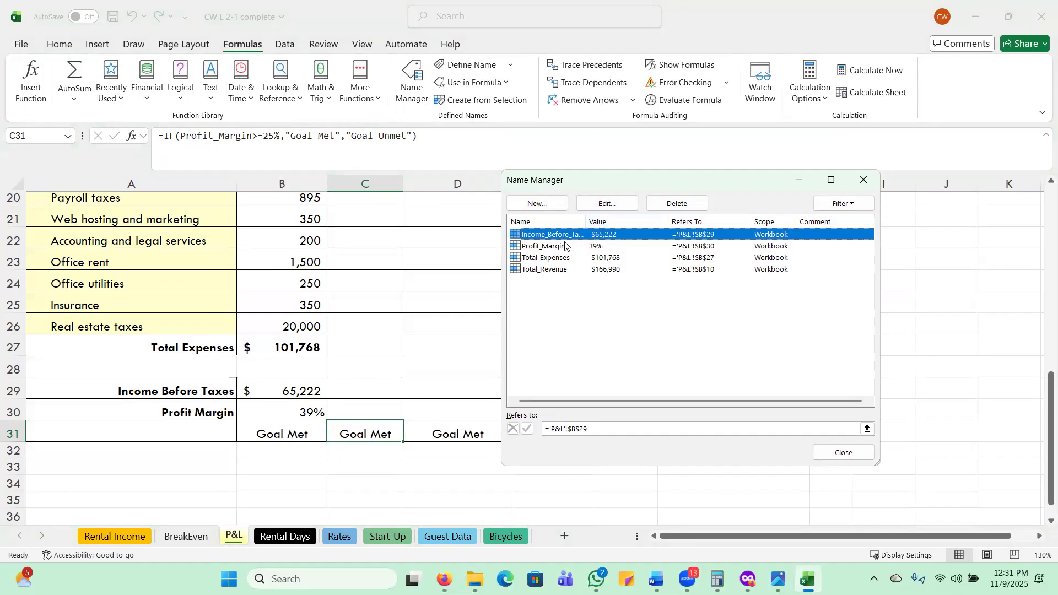
left_click(533, 246)
double_click(532, 246)
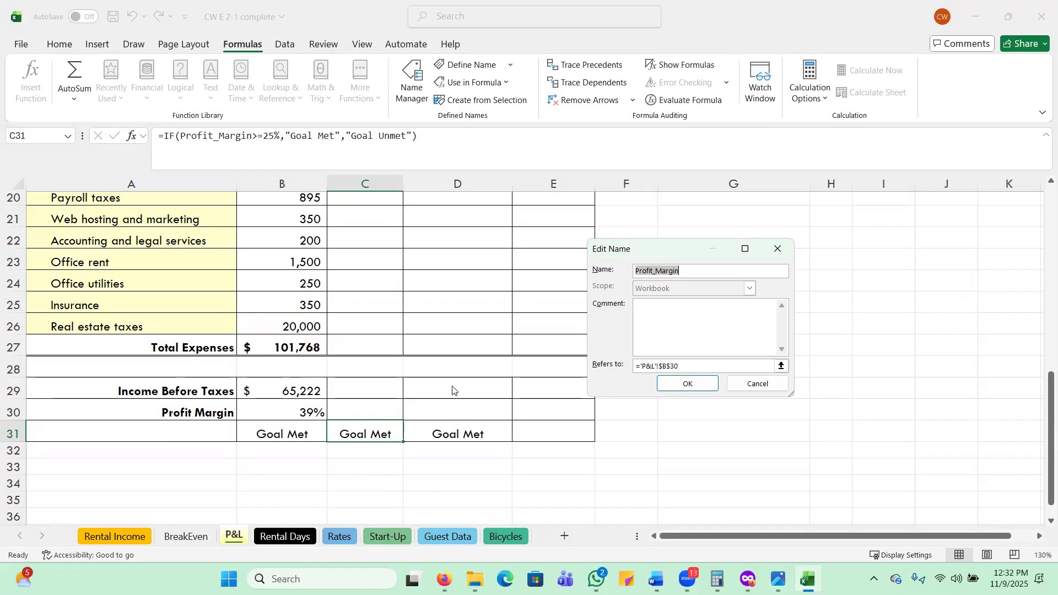
left_click(637, 368)
left_click(636, 368)
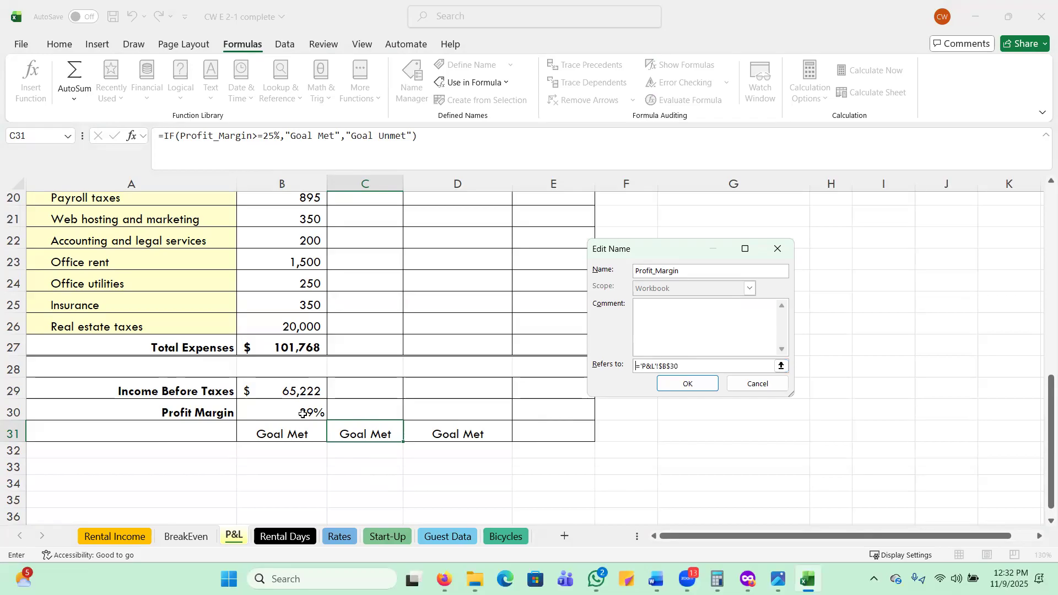
left_click_drag(303, 413, 437, 416)
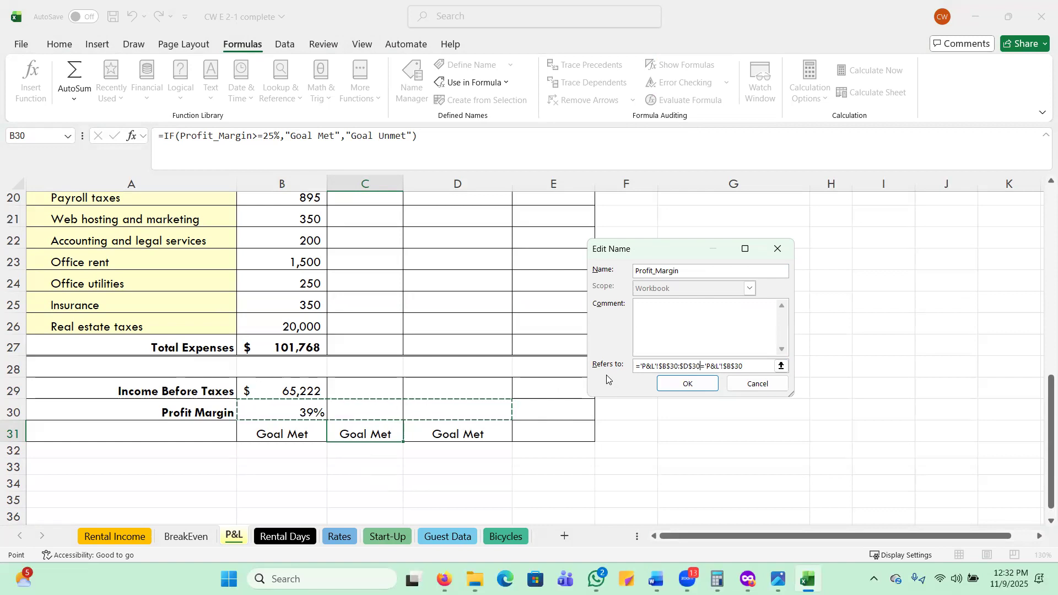
key("Return")
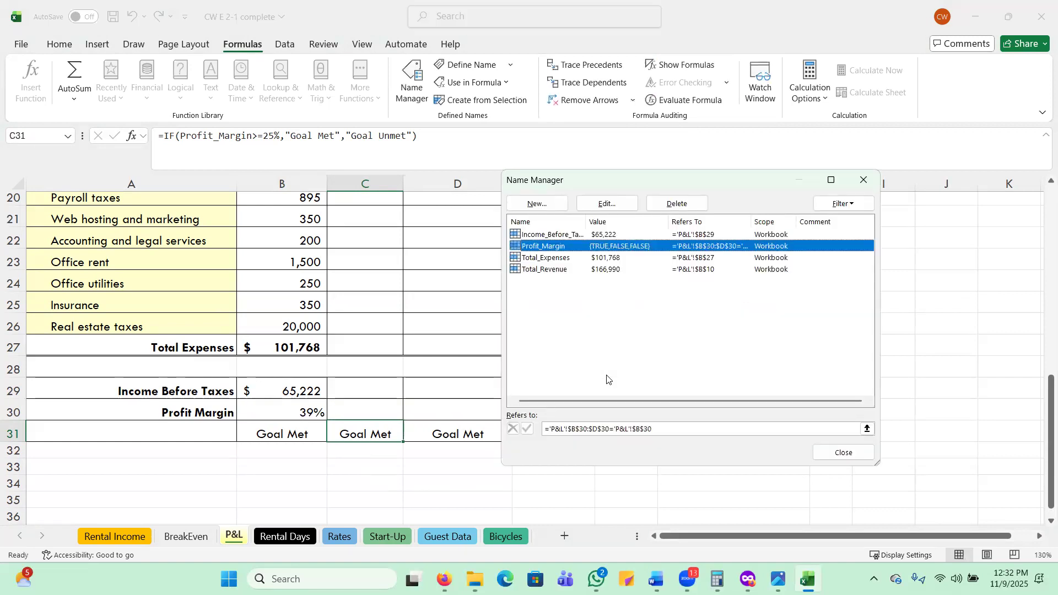
left_click(843, 452)
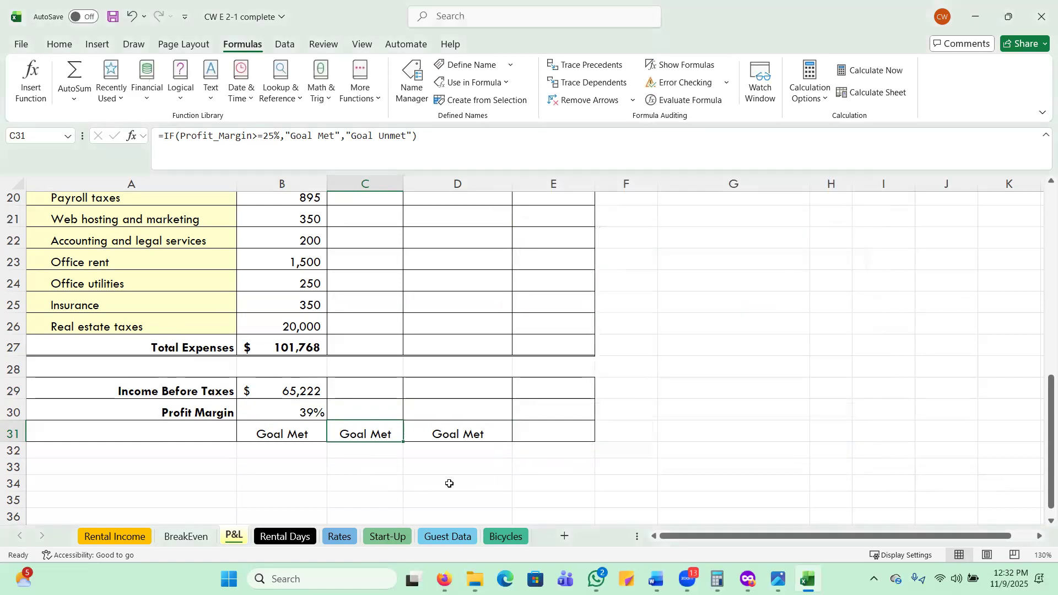
Check the copied IF formulas in cells C31 and D31.
left_click(355, 411)
left_click(354, 434)
left_click(433, 435)
left_click(355, 435)
left_click(432, 435)
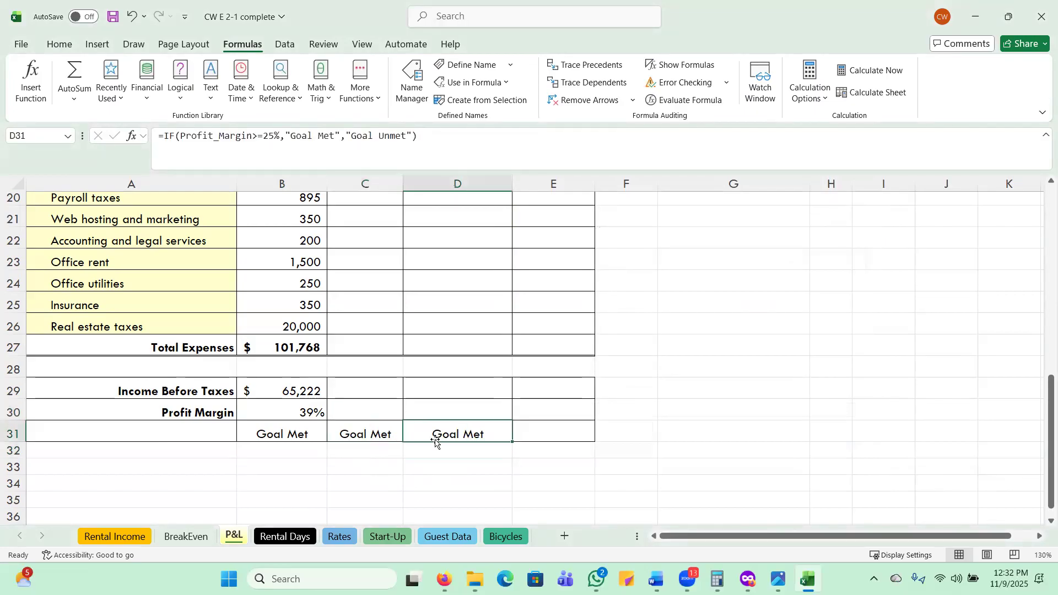
left_click(360, 432)
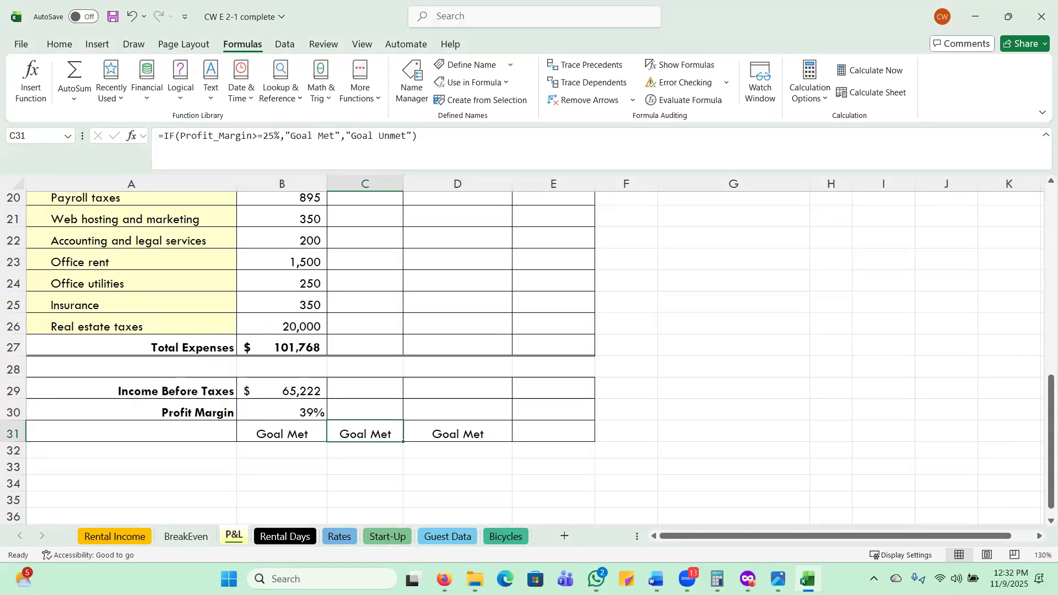
Correct the Profit_Margin name's reference to ='P&L'!$B$30:$D$30 by removing the surplus second reference.
left_click(411, 82)
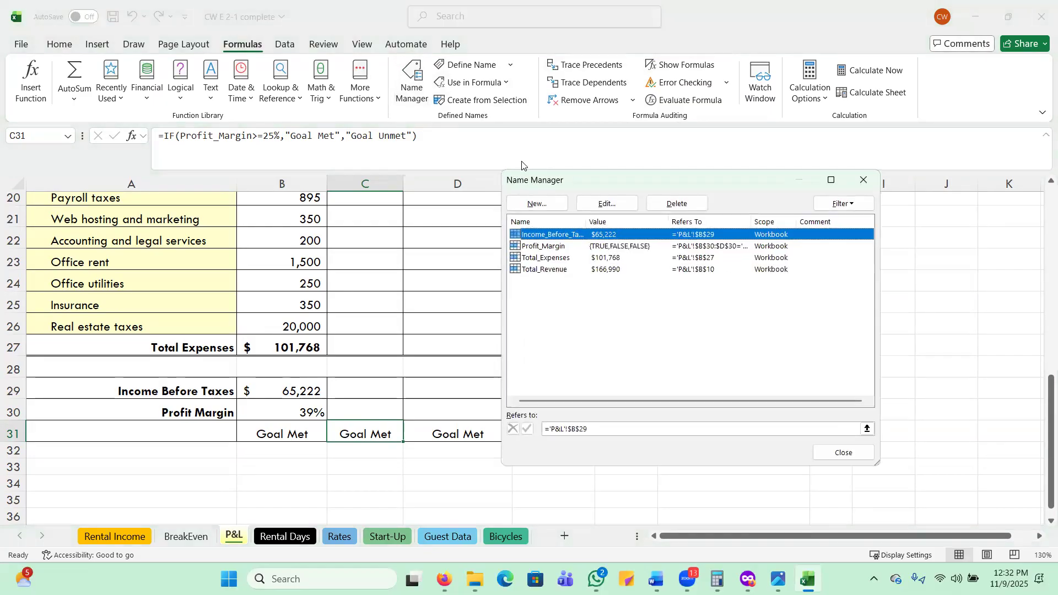
double_click(562, 247)
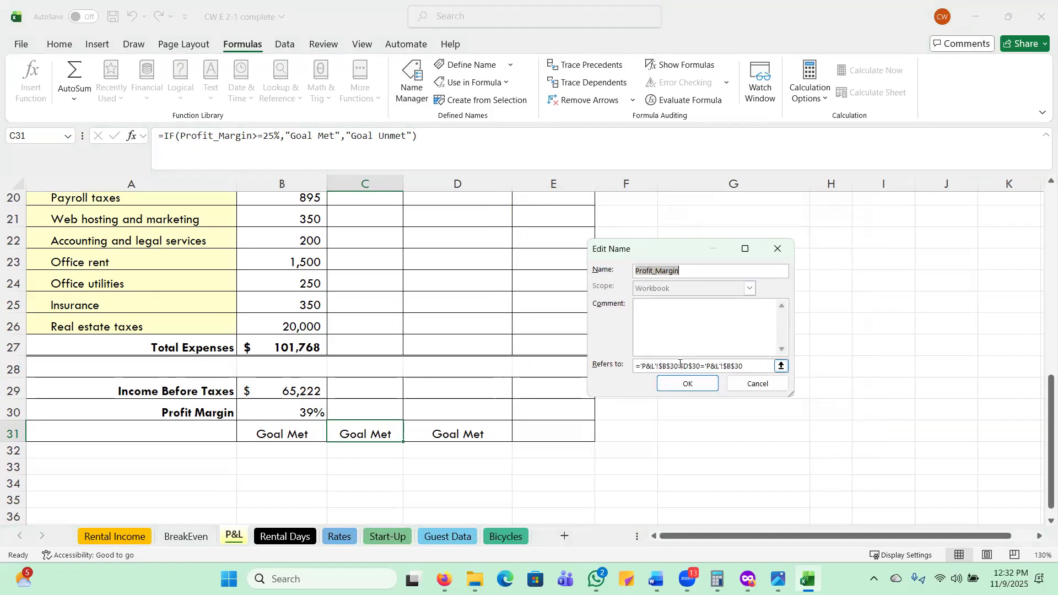
left_click(752, 365)
double_click(745, 367)
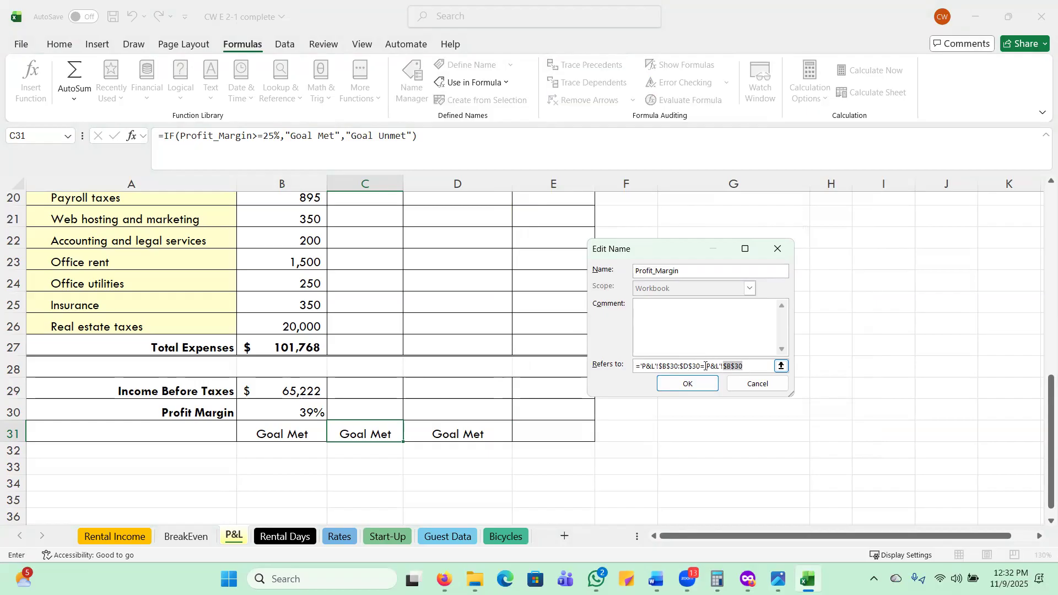
left_click(659, 366)
key("BackSpace")
key("BackSpace")
key("BackSpace")
key("BackSpace")
key("BackSpace")
key("BackSpace")
key("BackSpace")
key("BackSpace")
key("BackSpace")
key("BackSpace")
key("BackSpace")
key("Return")
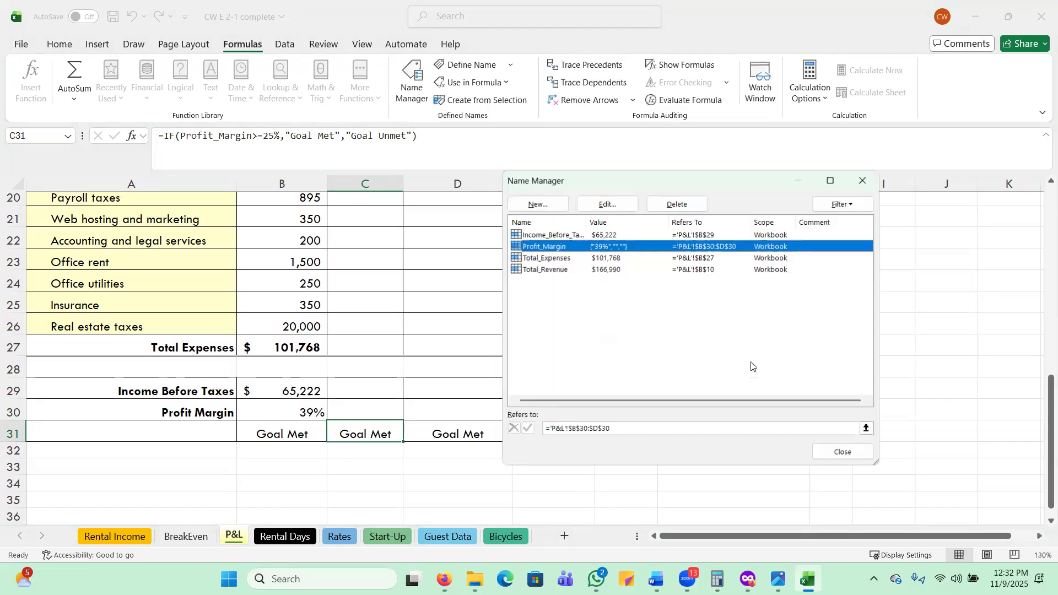
left_click(843, 451)
left_click(461, 463)
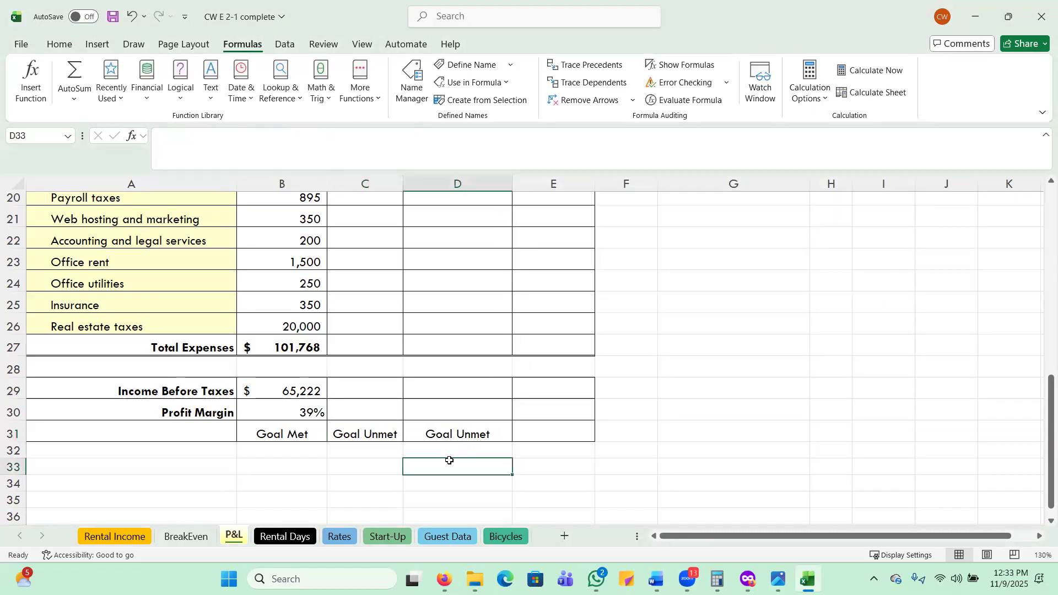
Examine the IF formulas in C31 and D31 and the range that the Profit_Margin name refers to.
left_click(355, 433)
left_click(439, 434)
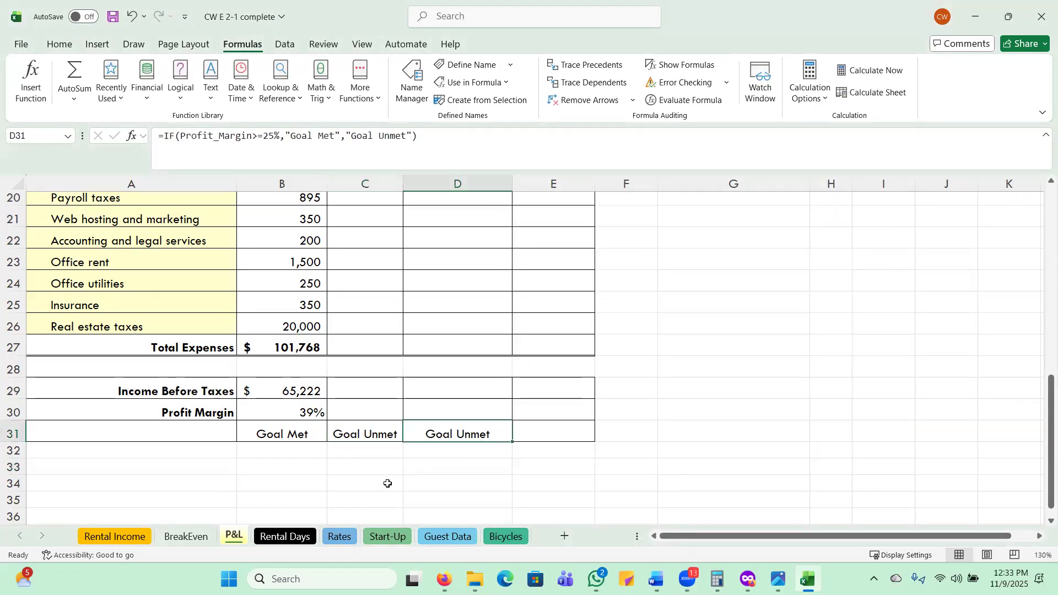
left_click(361, 434)
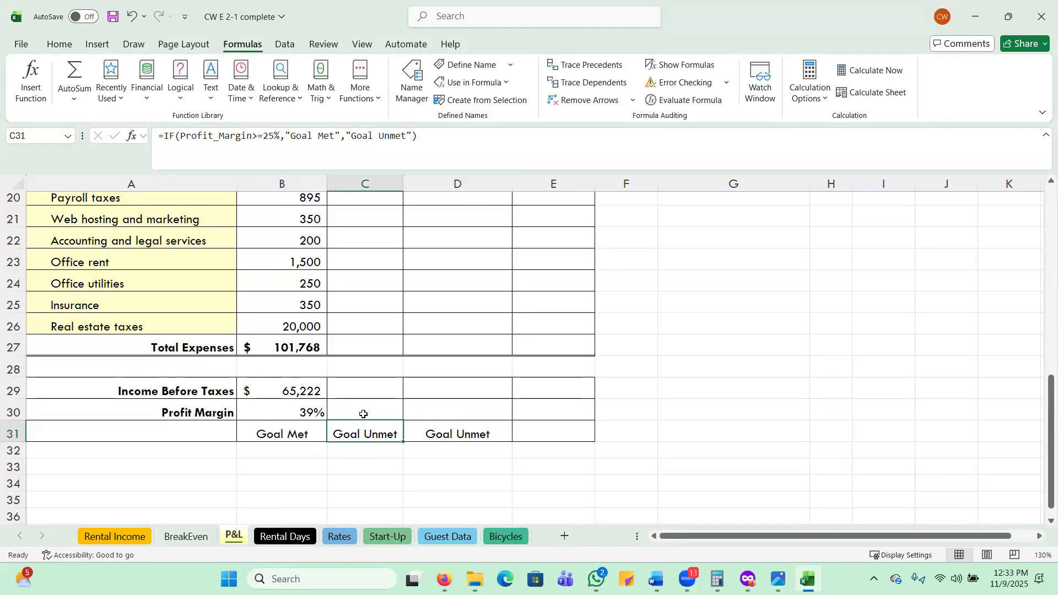
left_click(414, 102)
left_click(551, 245)
double_click(551, 246)
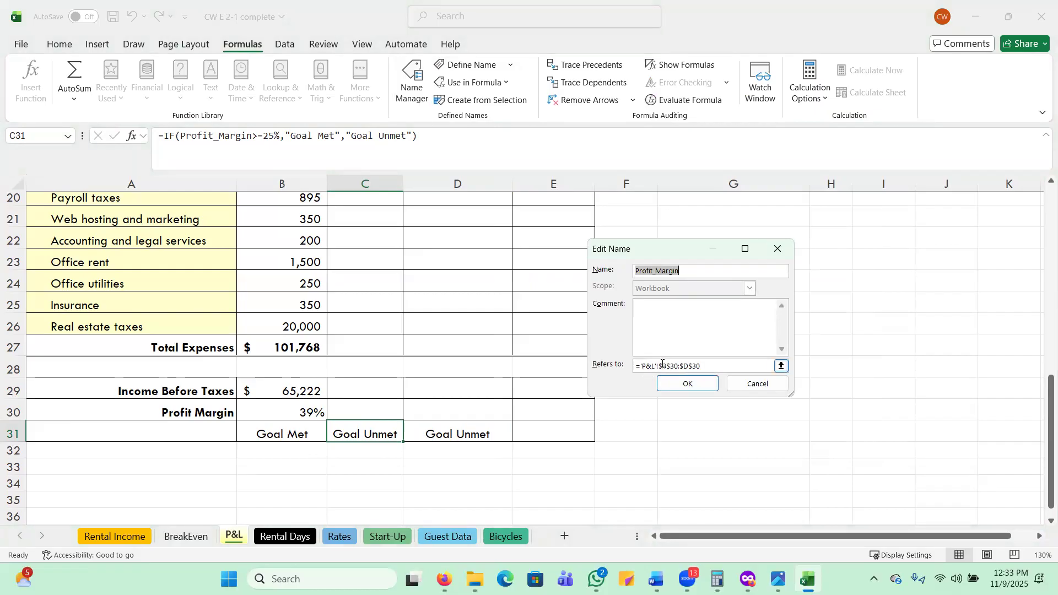
left_click(706, 365)
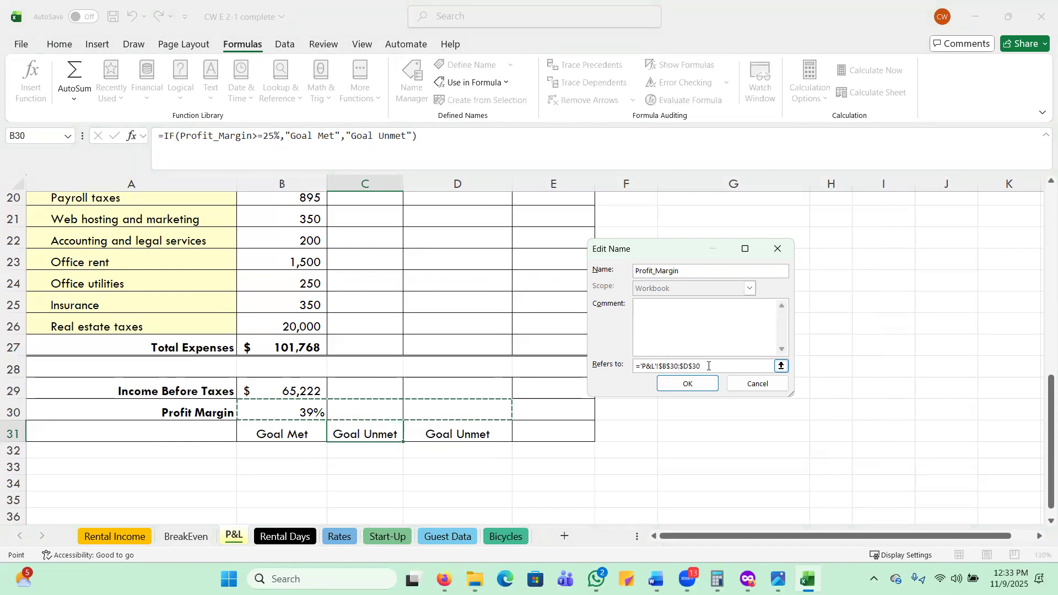
left_click(762, 388)
left_click(837, 447)
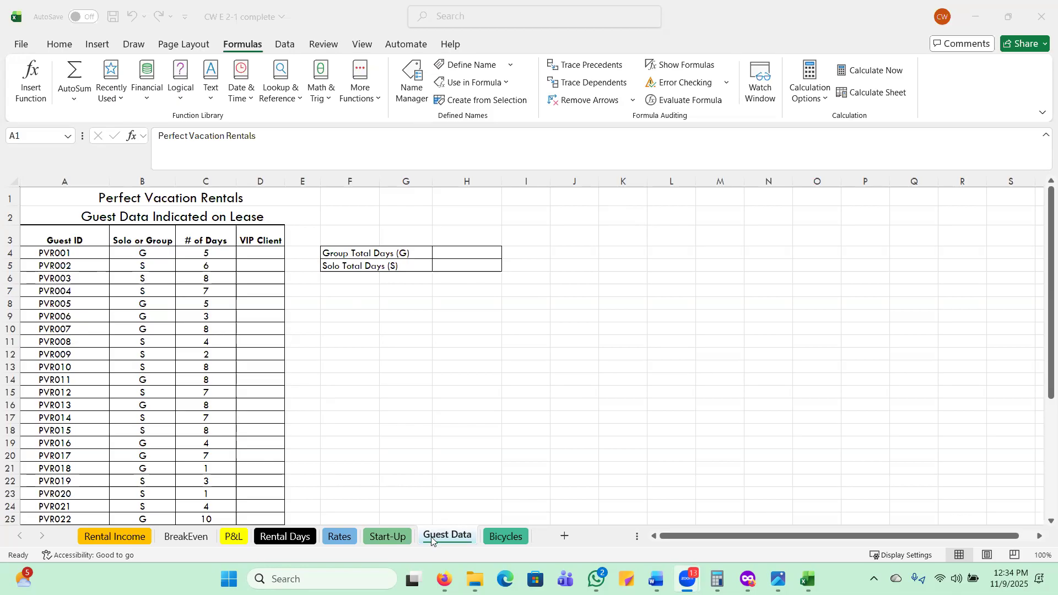
Insert an IF function in the first VIP Client cell, D4, of the Guest Data sheet with the logical test C4>5.
left_click(263, 250)
left_click(262, 251)
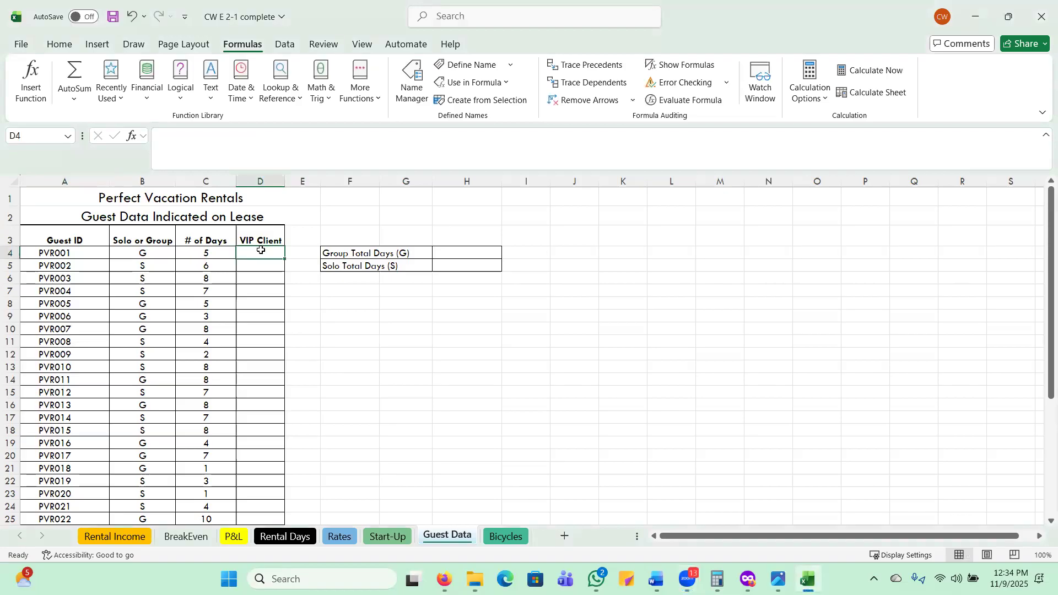
left_click(110, 98)
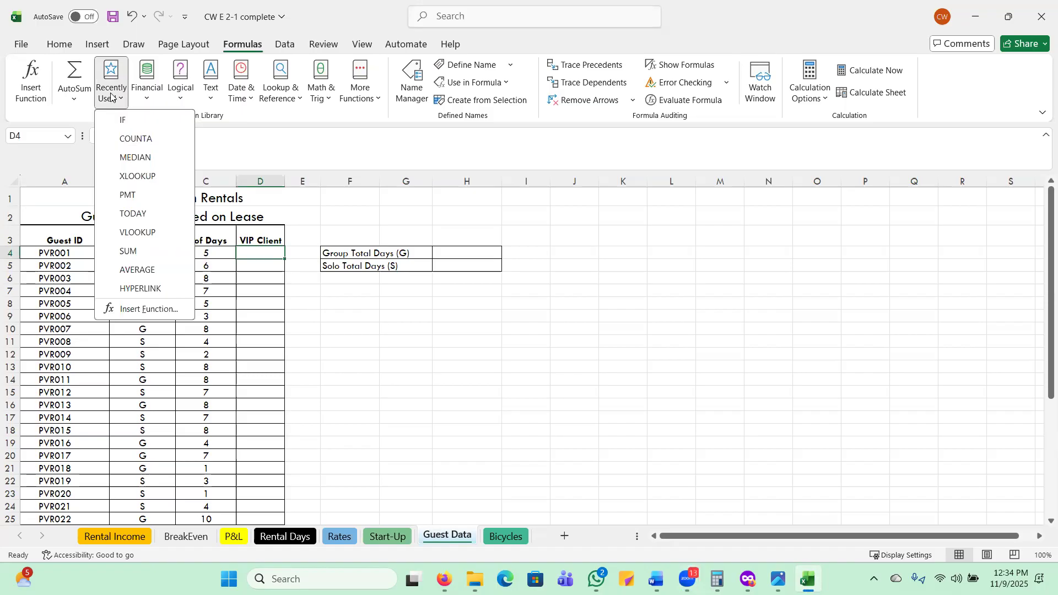
left_click(128, 121)
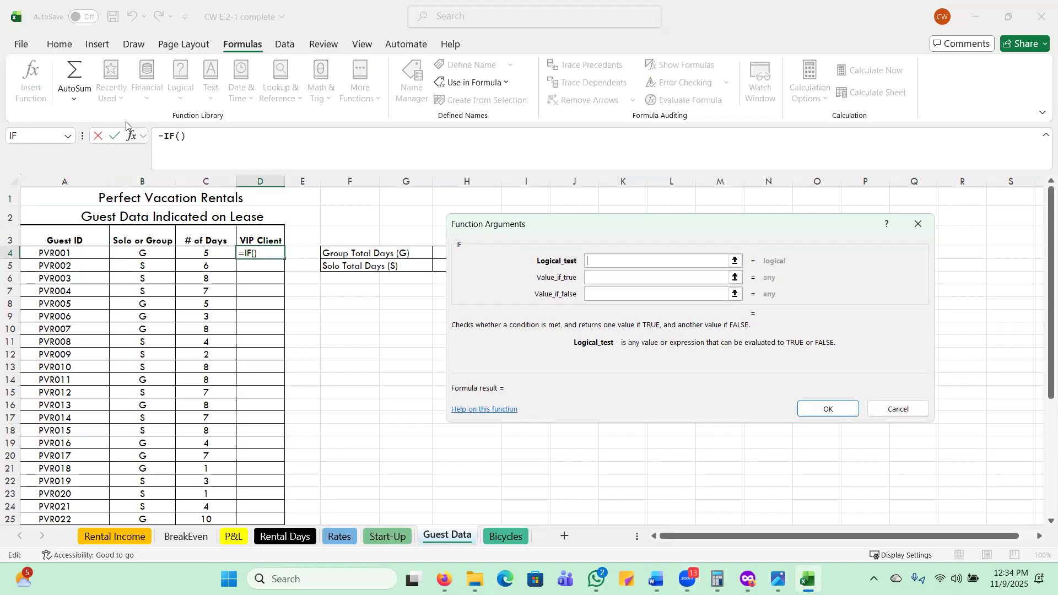
left_click(201, 252)
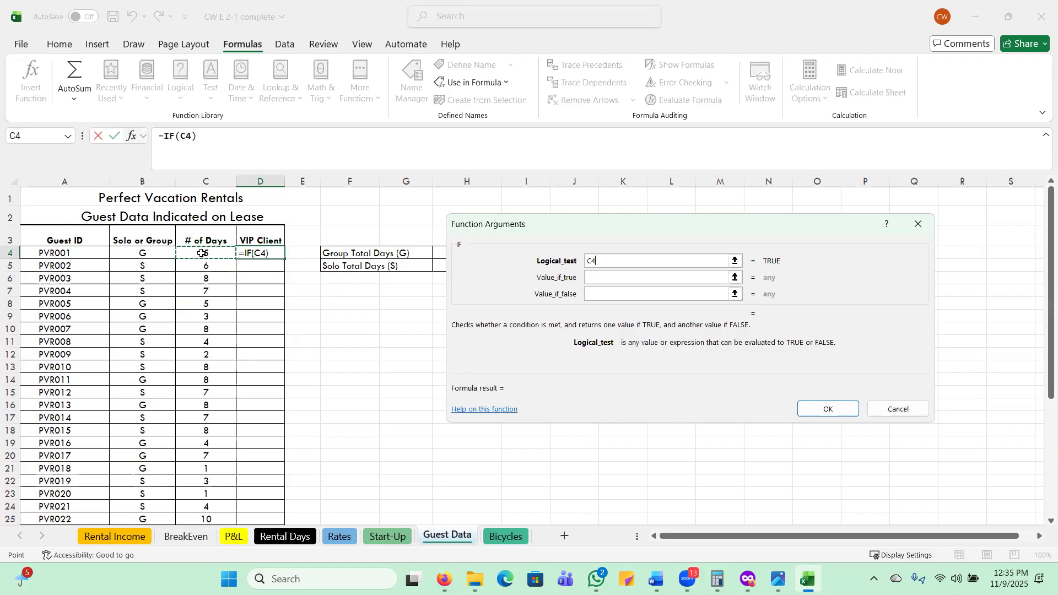
type(">5")
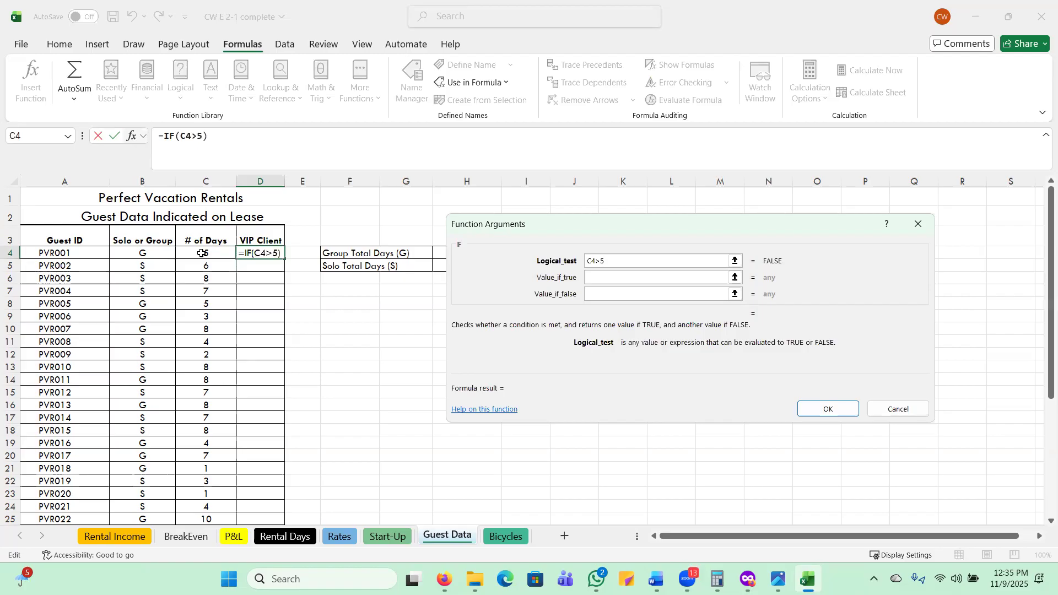
Set the IF function to return "VIP" when true and "Not Yet" when false, and confirm the formula in D4.
left_click(607, 279)
type("VIP")
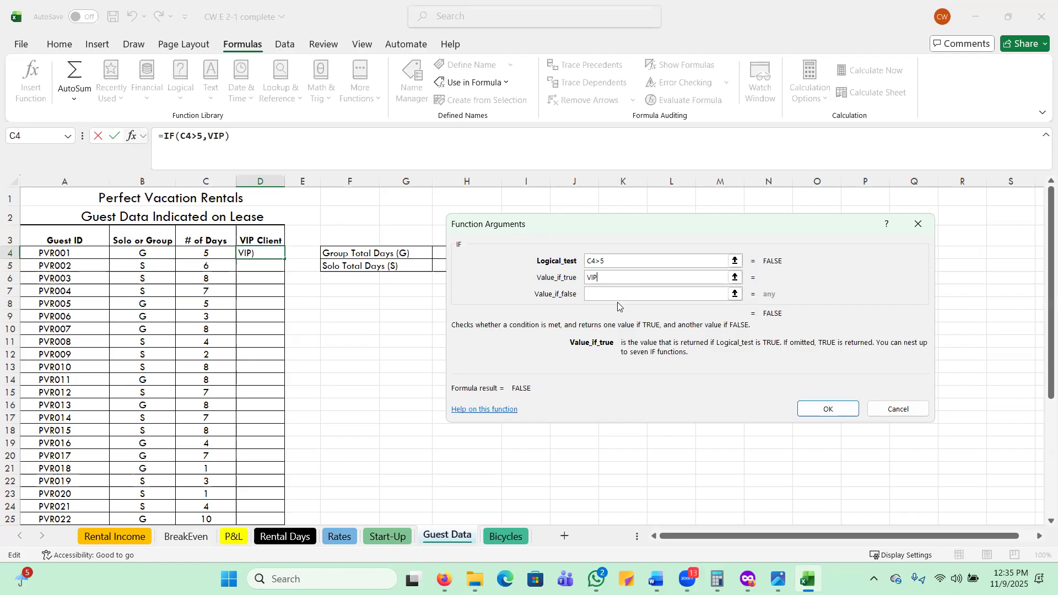
left_click(613, 293)
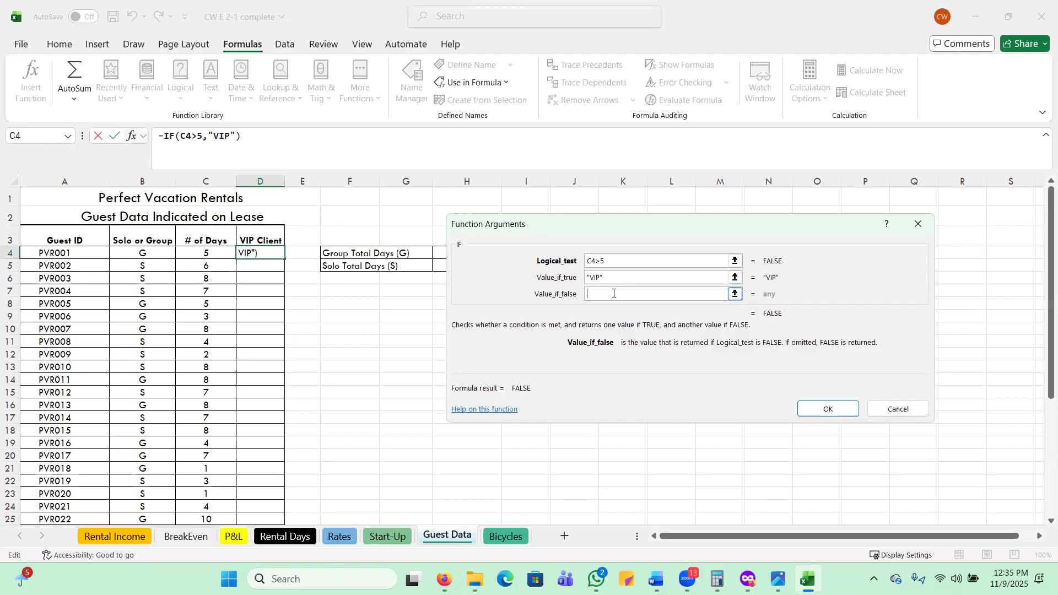
type("Not Yet")
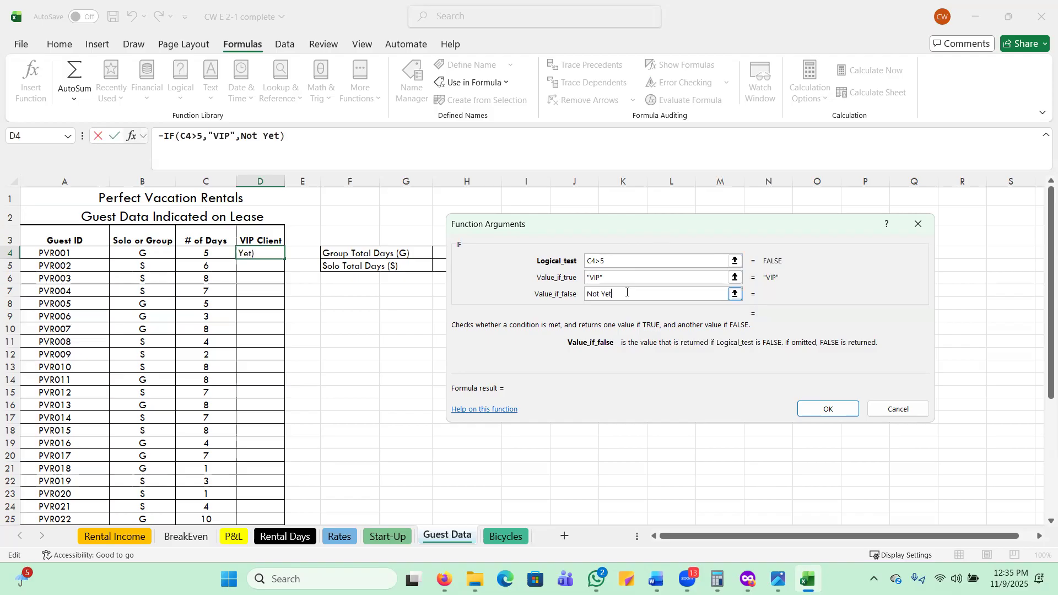
left_click(827, 408)
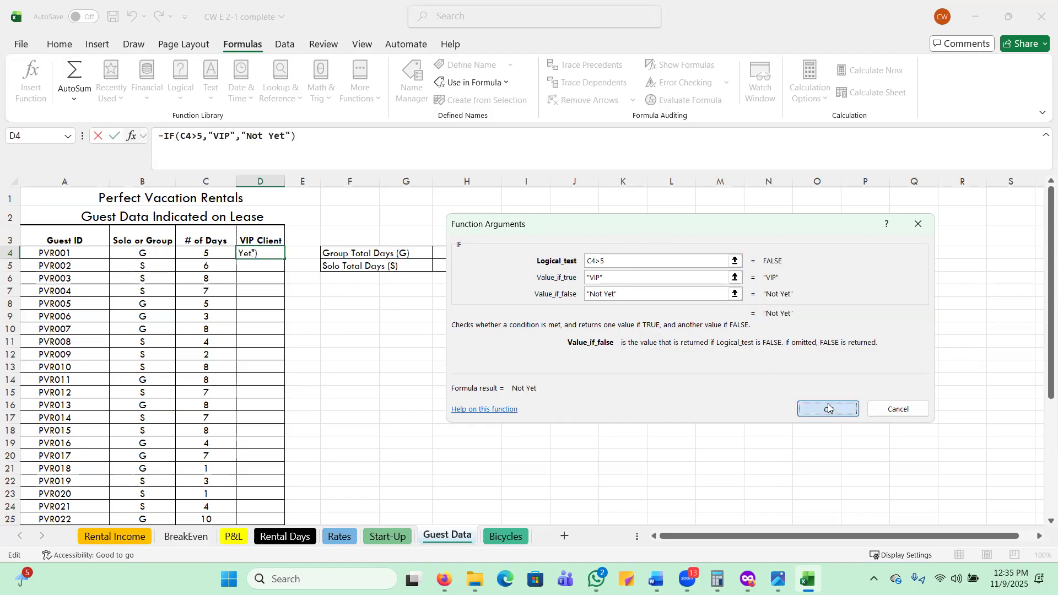
left_click(211, 257)
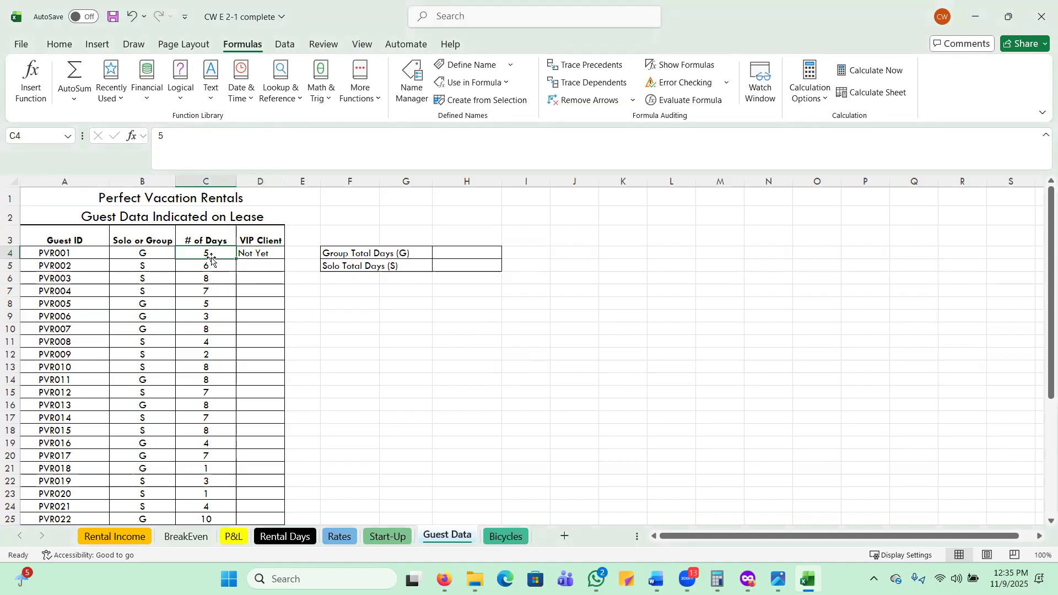
left_click(262, 256)
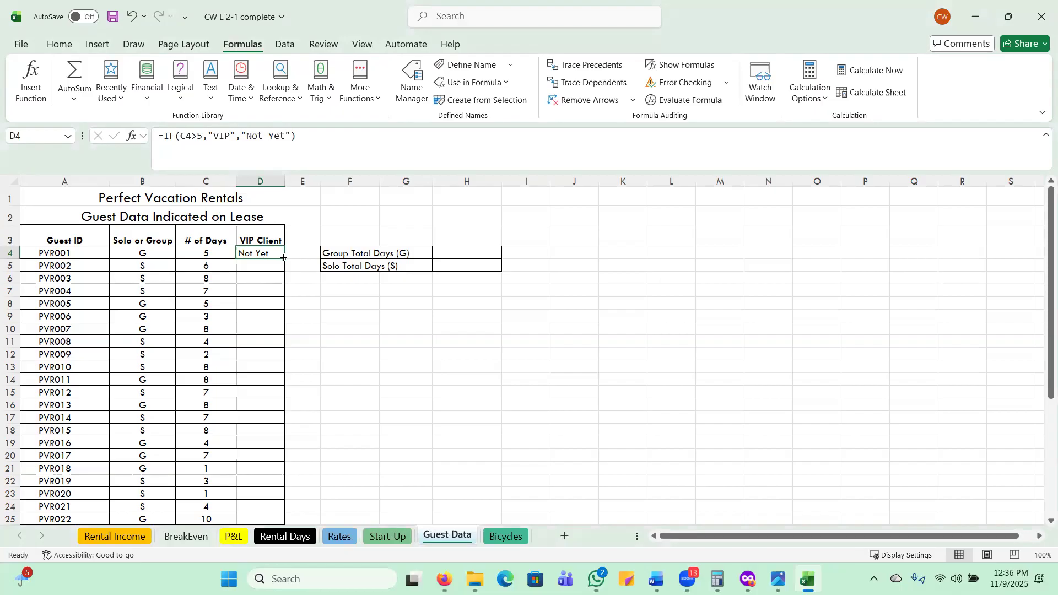
Fill the VIP Client IF formula down from D4 to the last guest row, D38, and review the filled column.
double_click(283, 257)
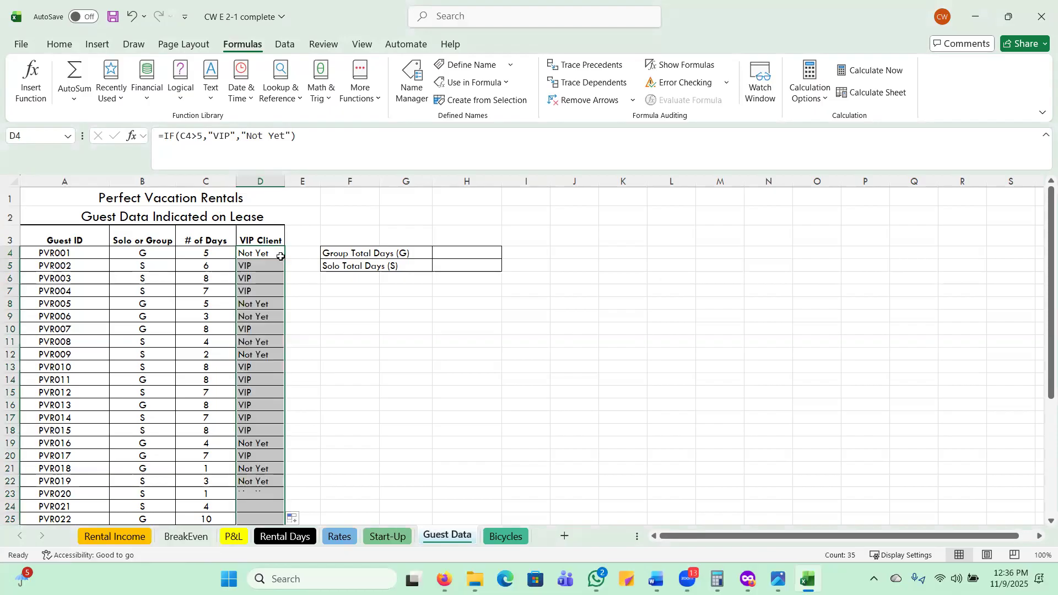
scroll(301, 283, "down", 2)
scroll(301, 282, "down", 5)
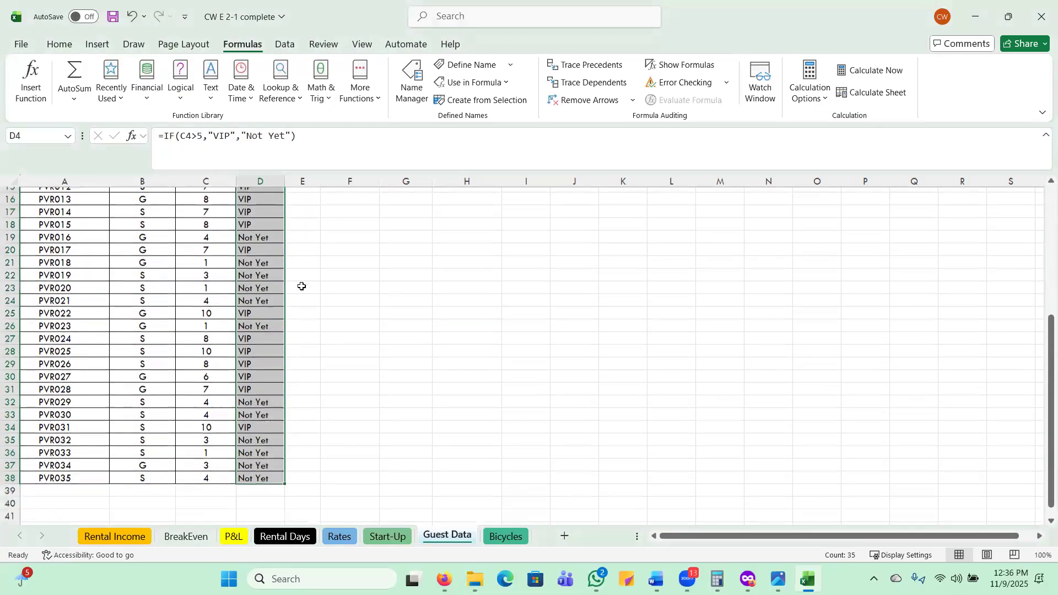
scroll(304, 287, "up", 3)
scroll(304, 287, "down", 4)
scroll(311, 289, "up", 3)
scroll(314, 290, "up", 3)
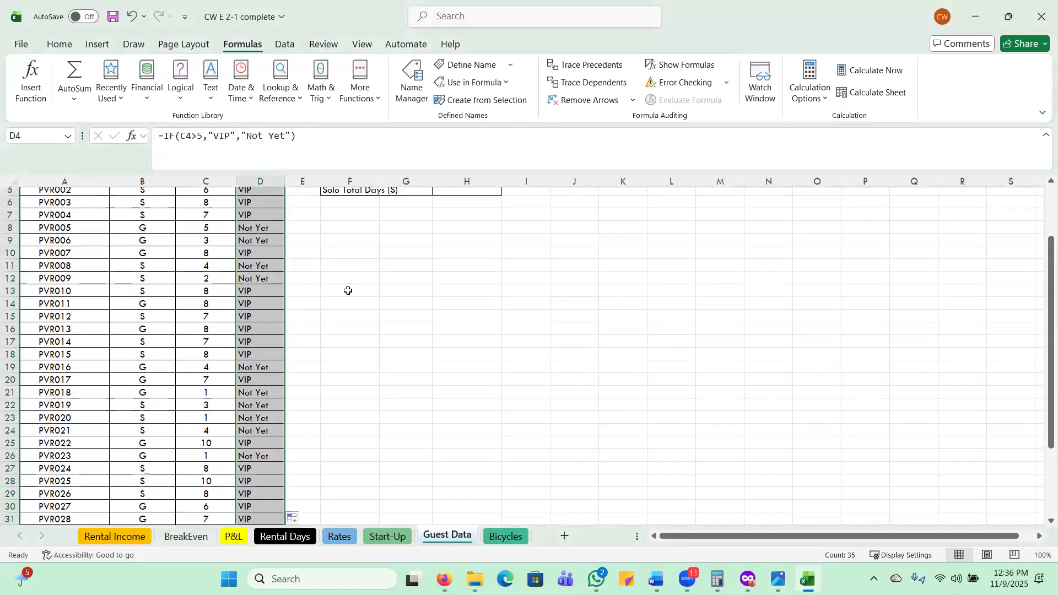
scroll(346, 289, "up", 2)
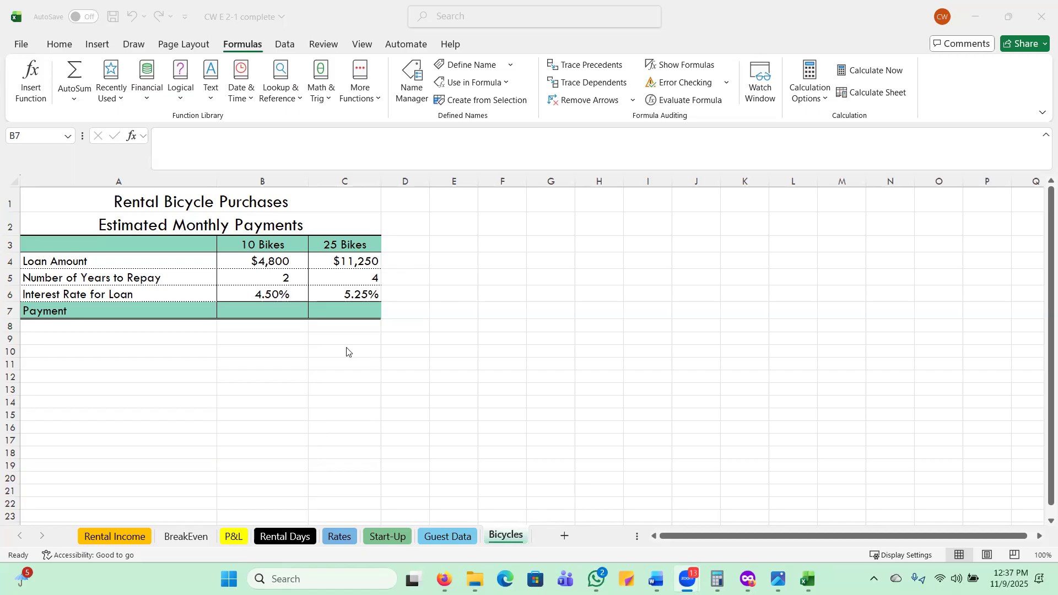
Insert a PMT function in the 10 Bikes payment cell, B7, of the Bicycles sheet.
double_click(279, 313)
left_click(488, 354)
left_click(261, 312)
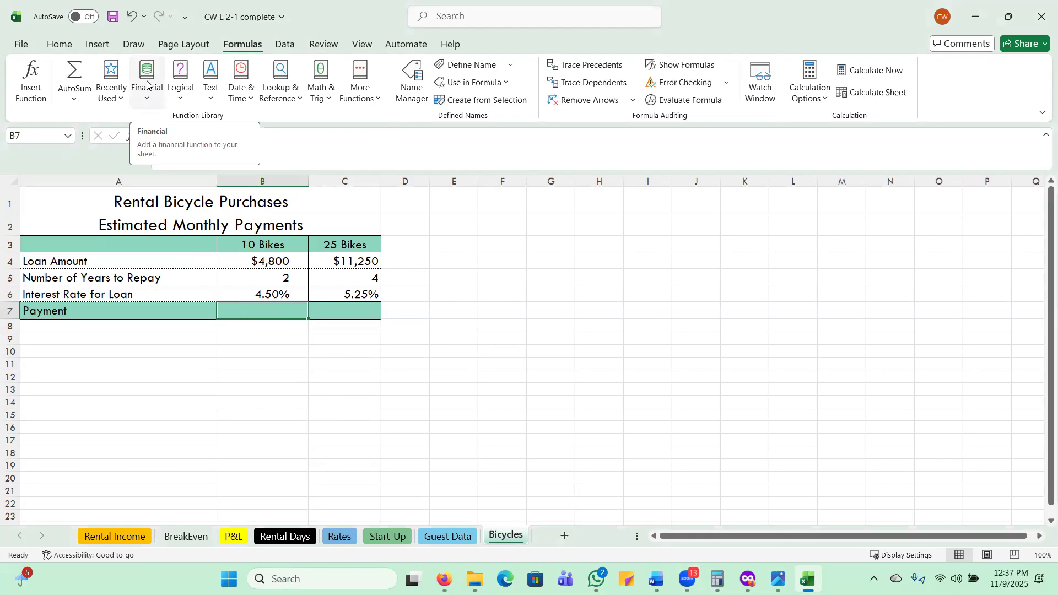
left_click(145, 100)
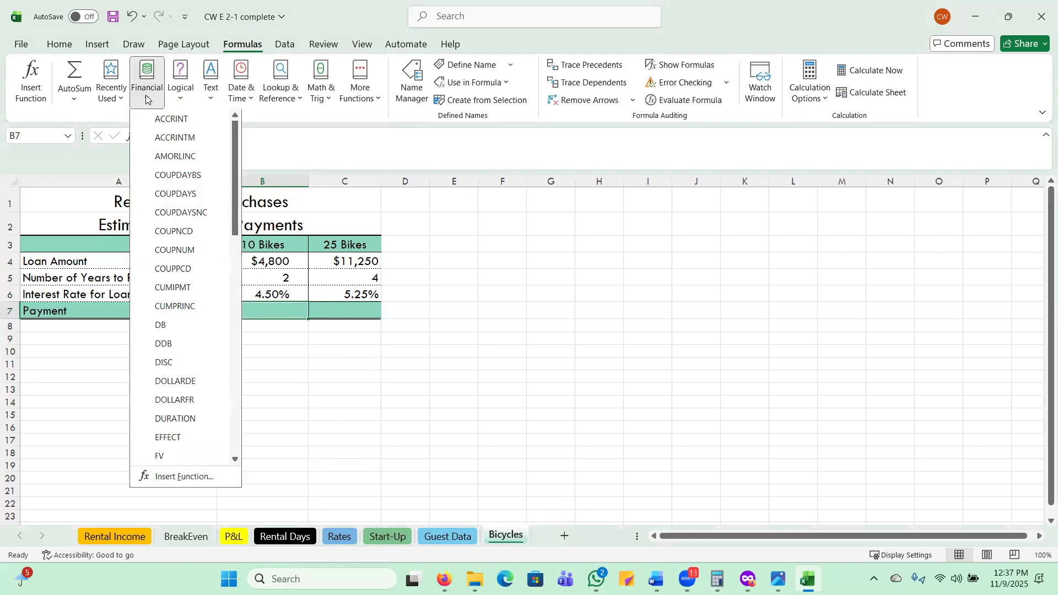
scroll(206, 276, "down", 8)
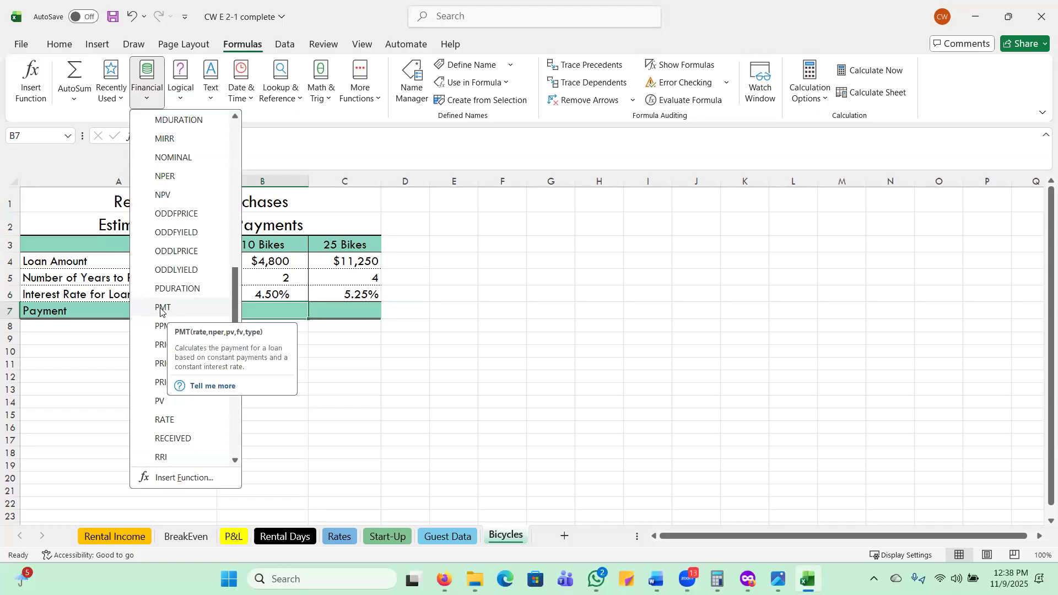
left_click(161, 308)
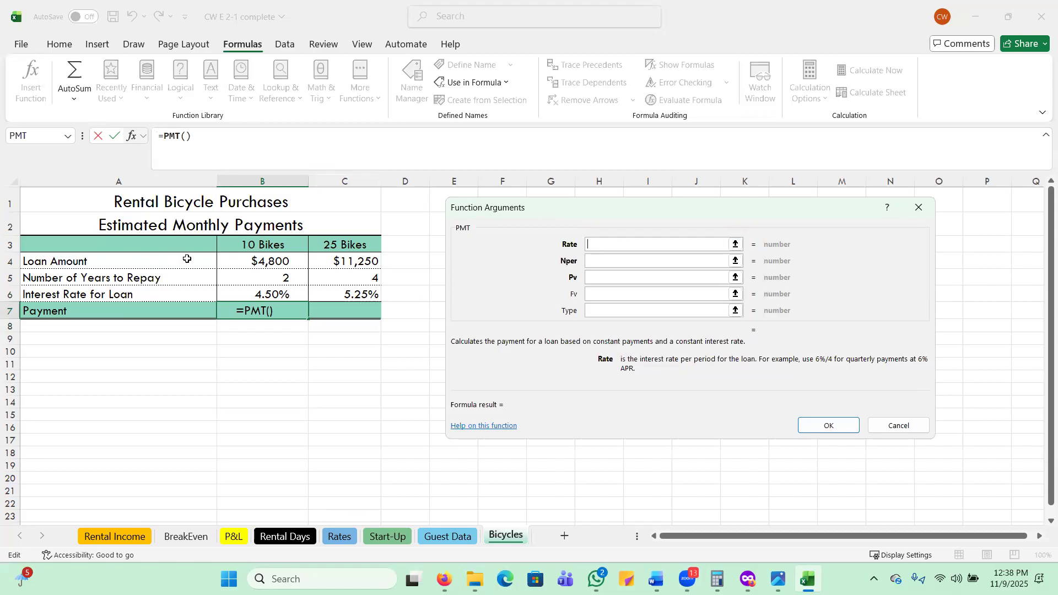
Set the PMT function's Rate argument to the monthly interest rate, B6/12.
left_click(238, 292)
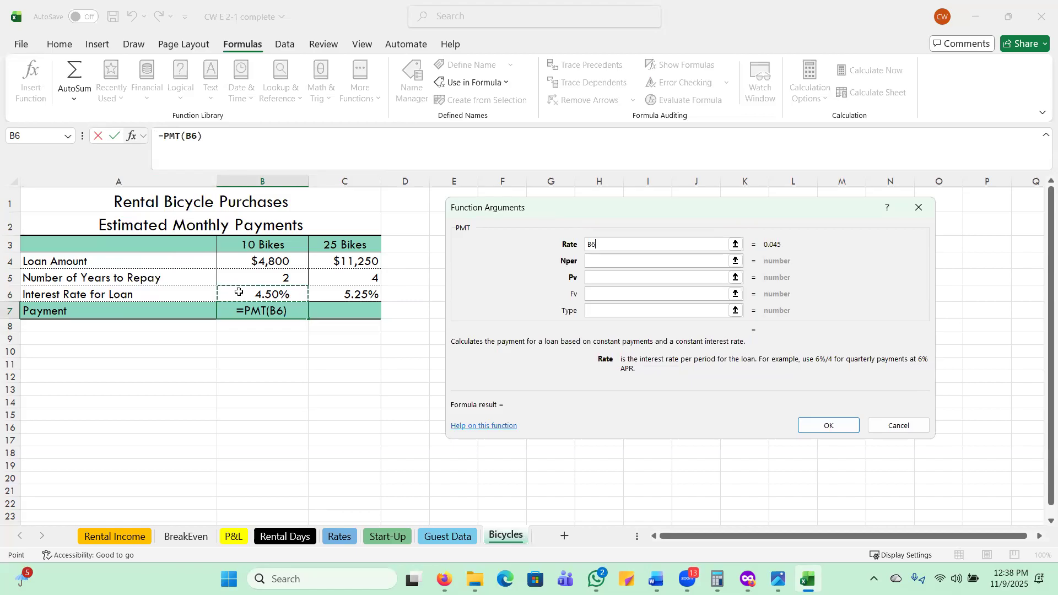
type("?12")
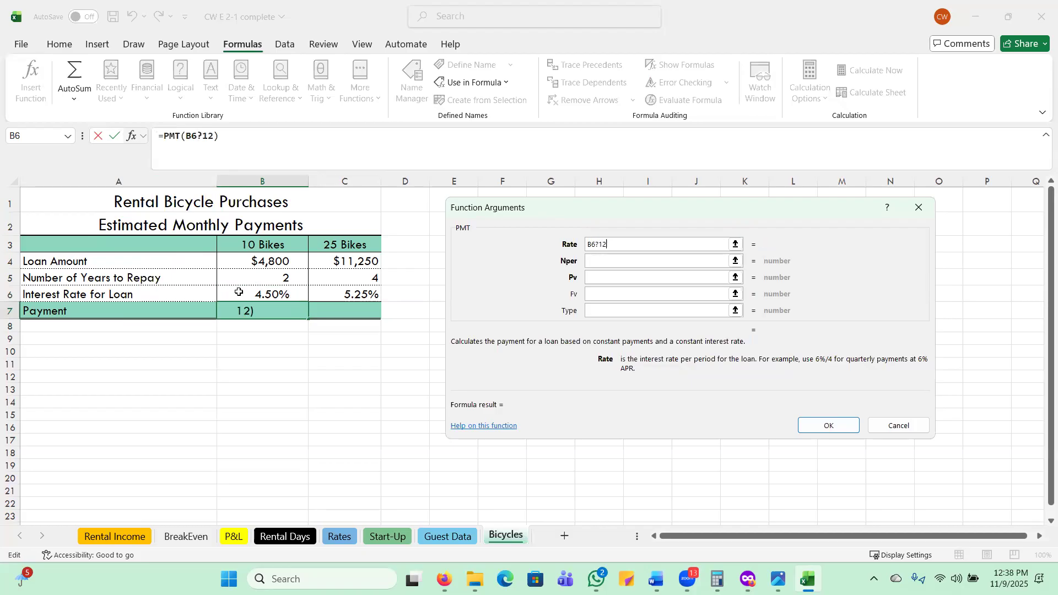
key("BackSpace")
key("BackSpace")
key("BackSpace")
type("/12")
Set the PMT function's Nper argument to B5*12 and its Pv argument to the loan amount in B4.
left_click(606, 260)
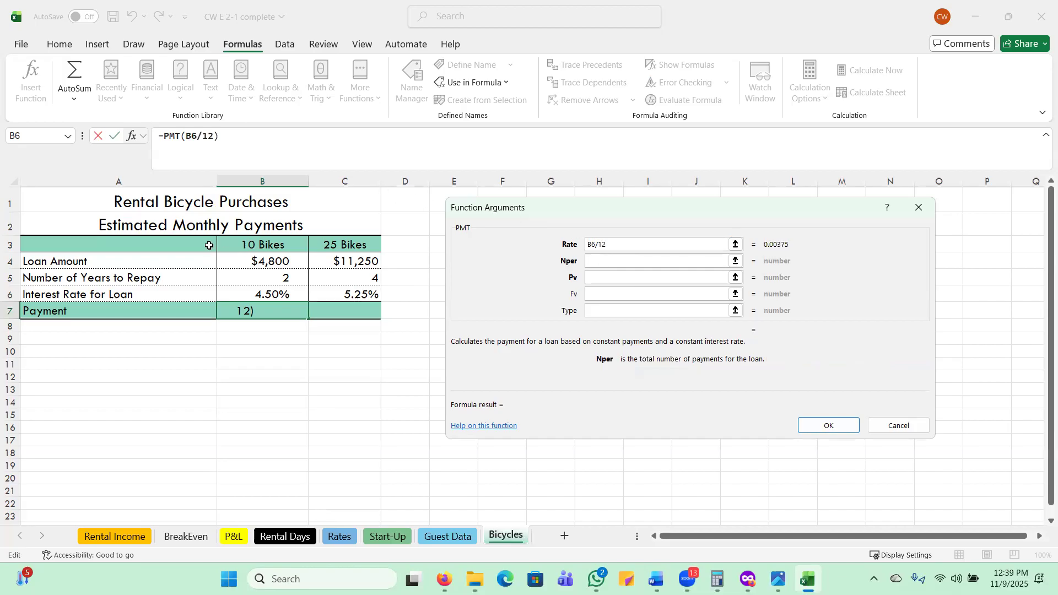
left_click(257, 282)
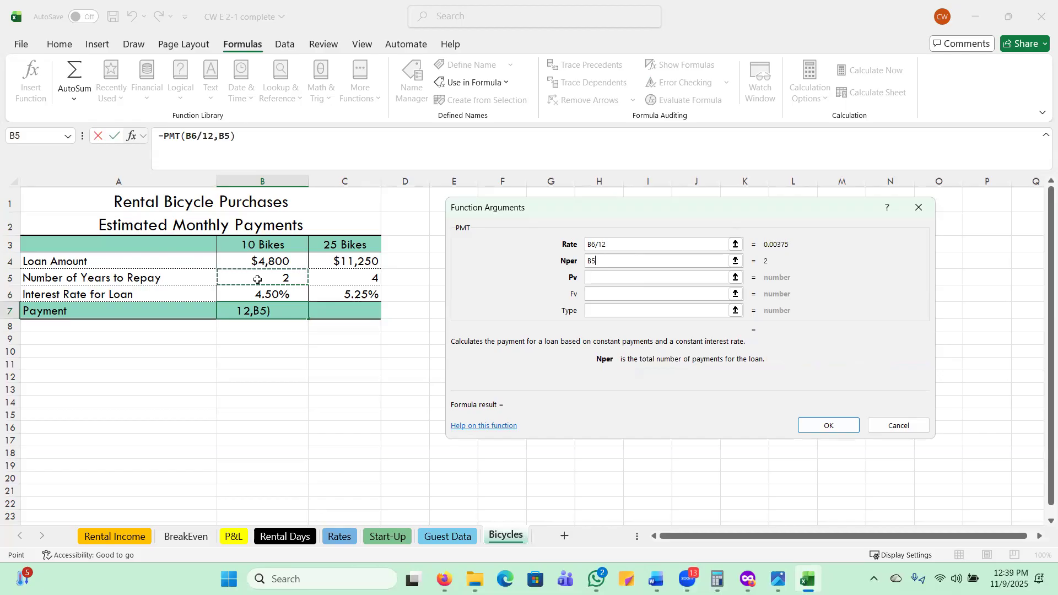
type("*12")
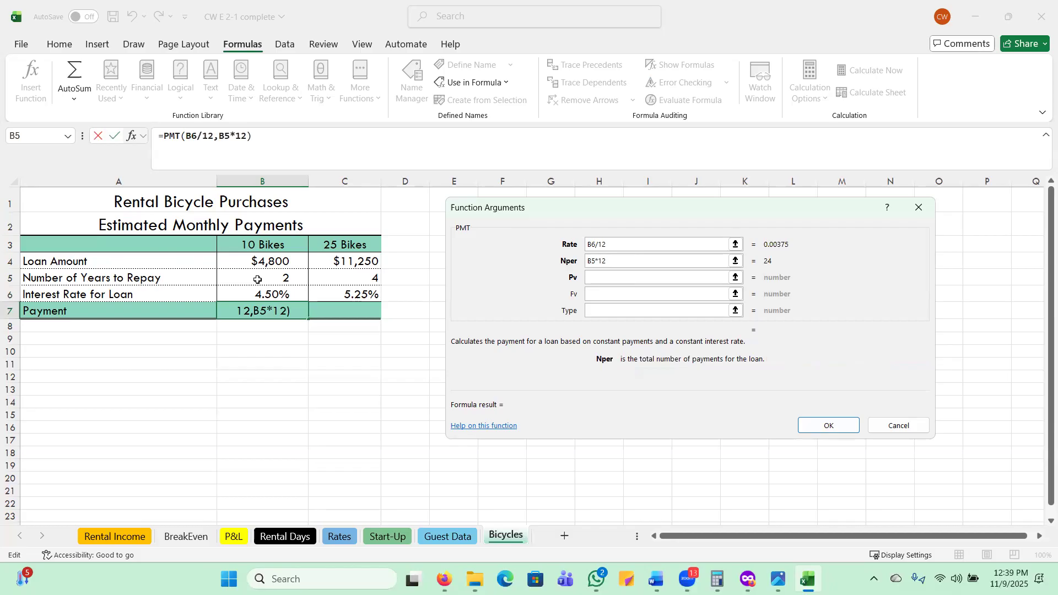
left_click(609, 279)
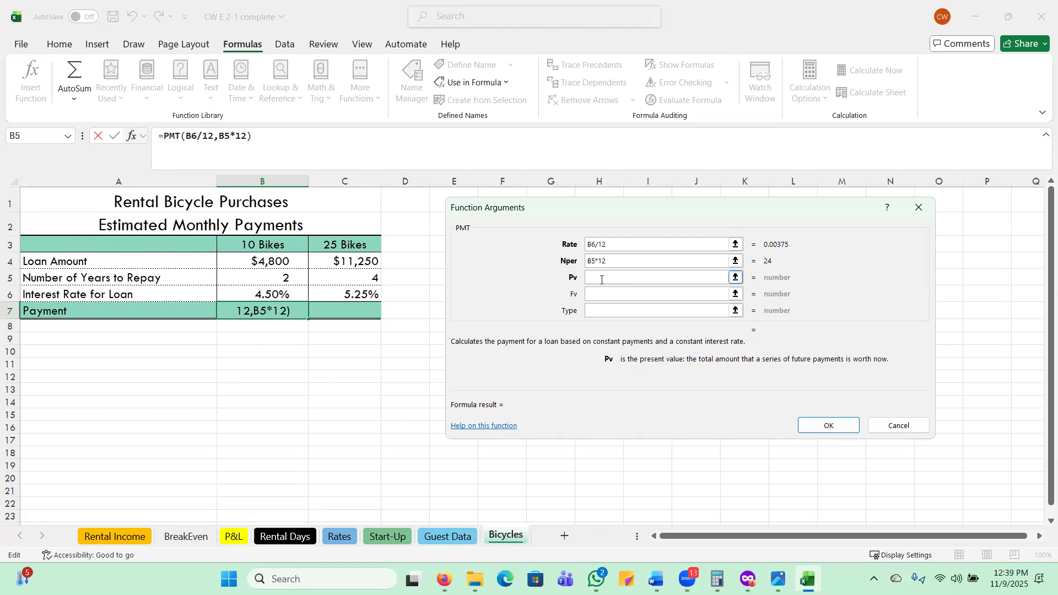
left_click(250, 263)
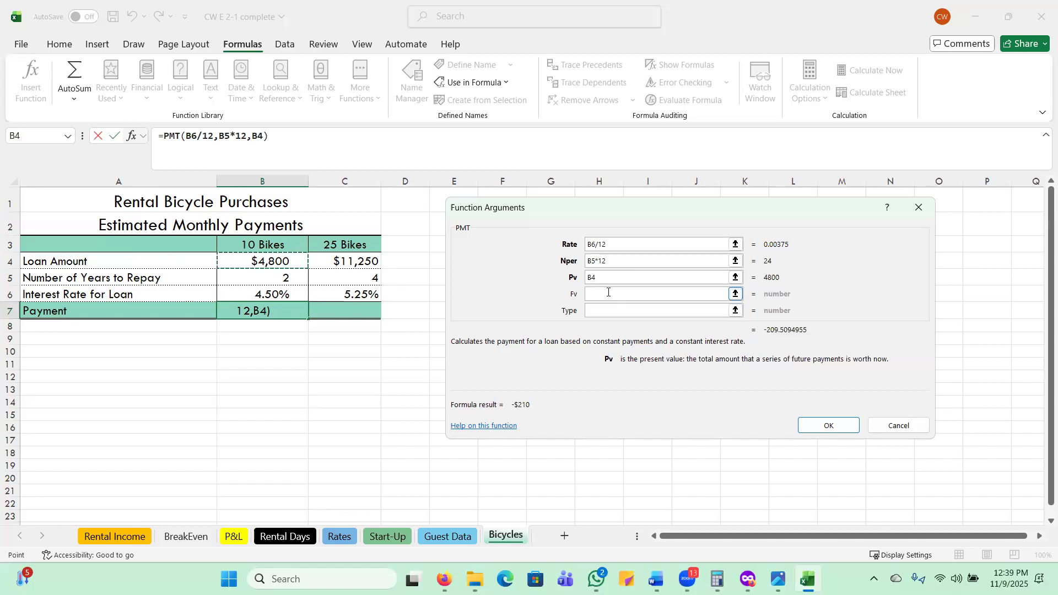
Complete the PMT function with Type 1 and copy the formula across to the 25 Bikes payment cell, C7.
left_click(598, 312)
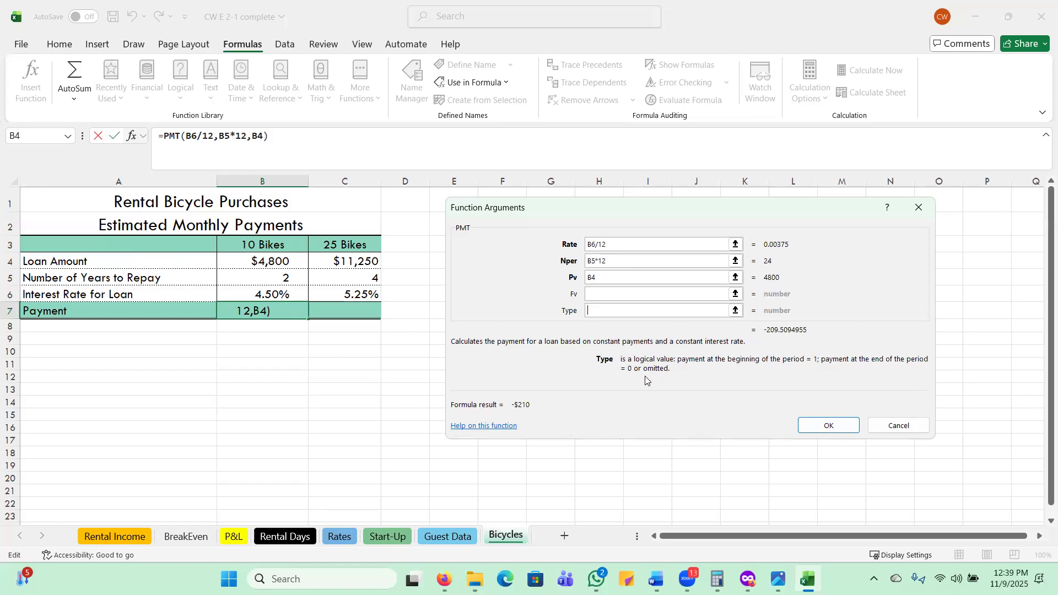
type("1")
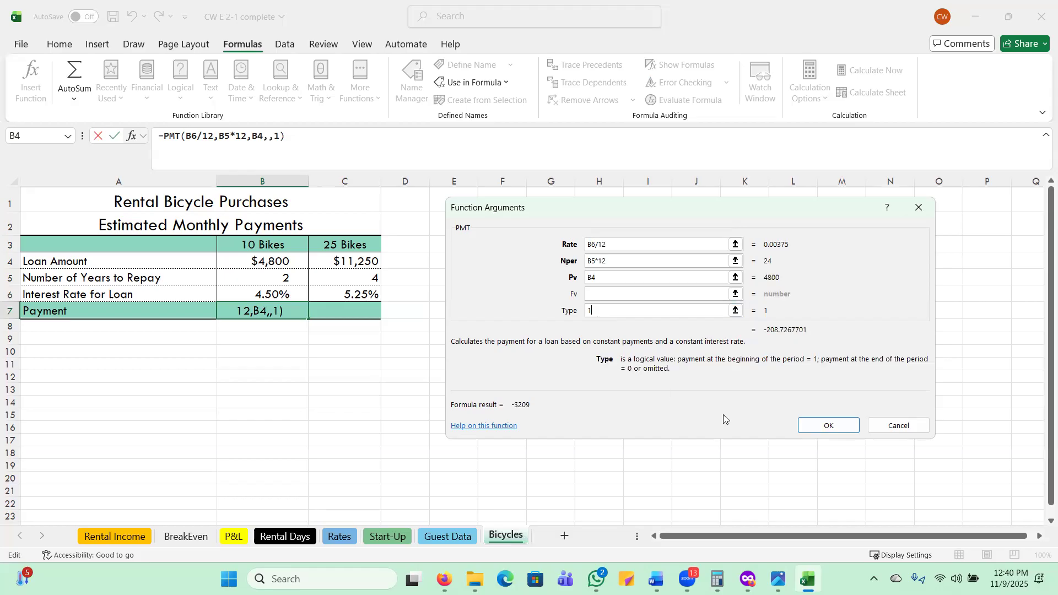
left_click(824, 425)
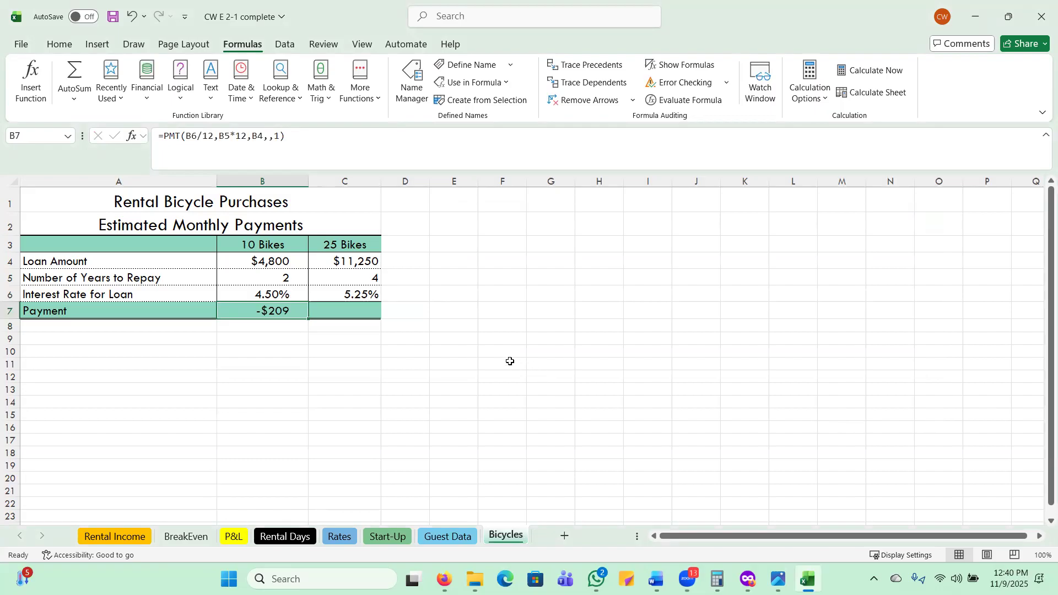
left_click_drag(309, 318, 373, 318)
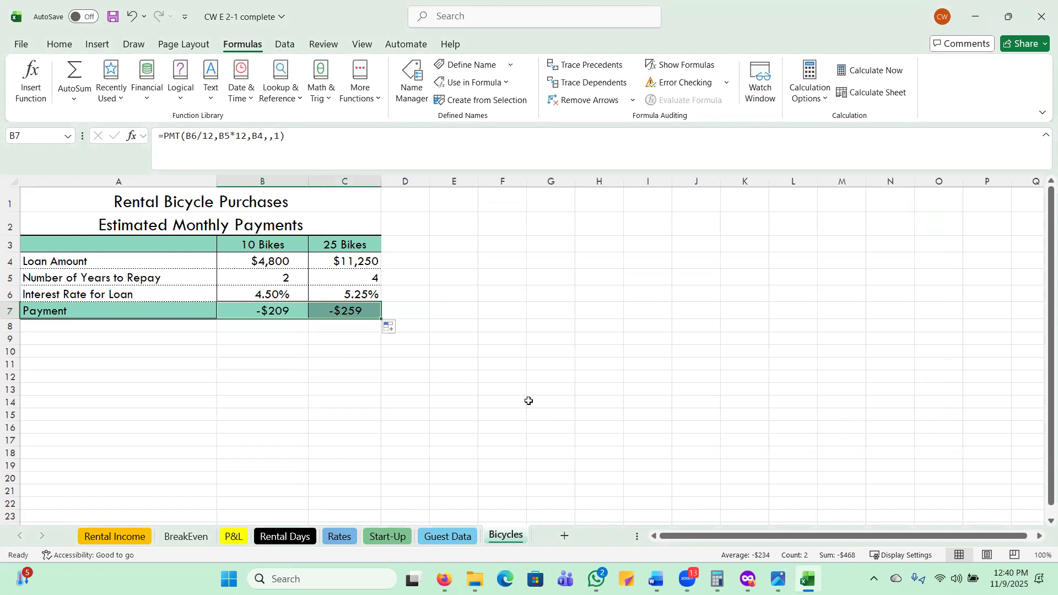
left_click(529, 401)
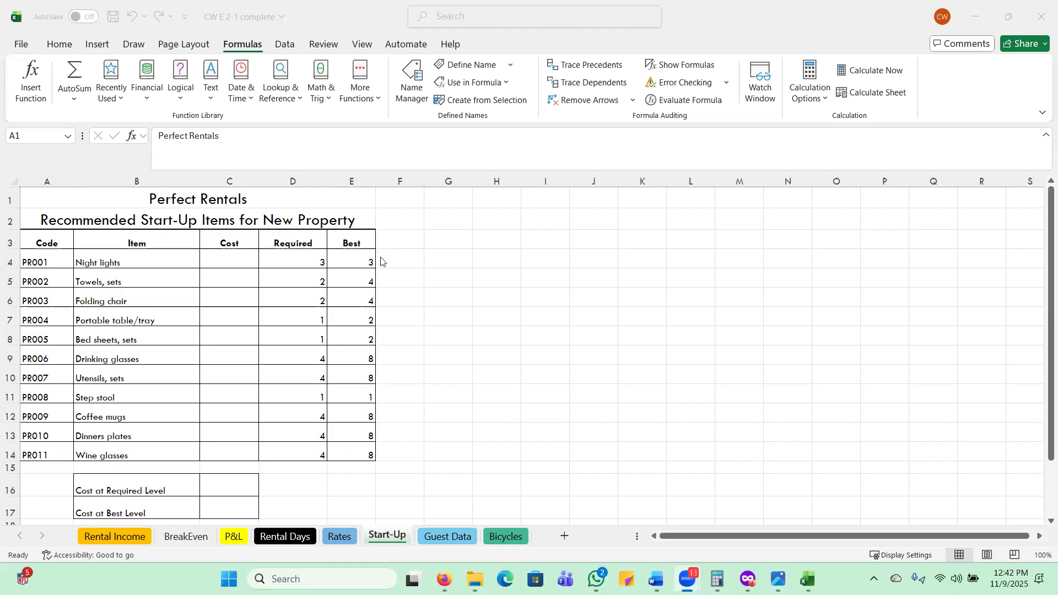
Insert an XLOOKUP function in the first Cost cell, C4, of the Start-Up sheet with A4 as the lookup value.
left_click(230, 257)
left_click(230, 259)
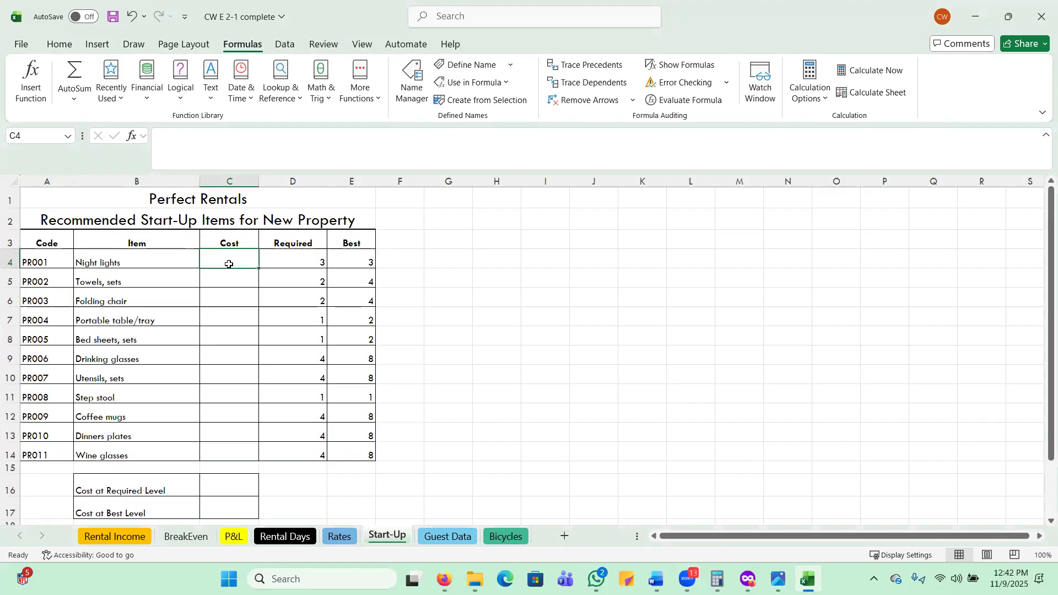
left_click(285, 109)
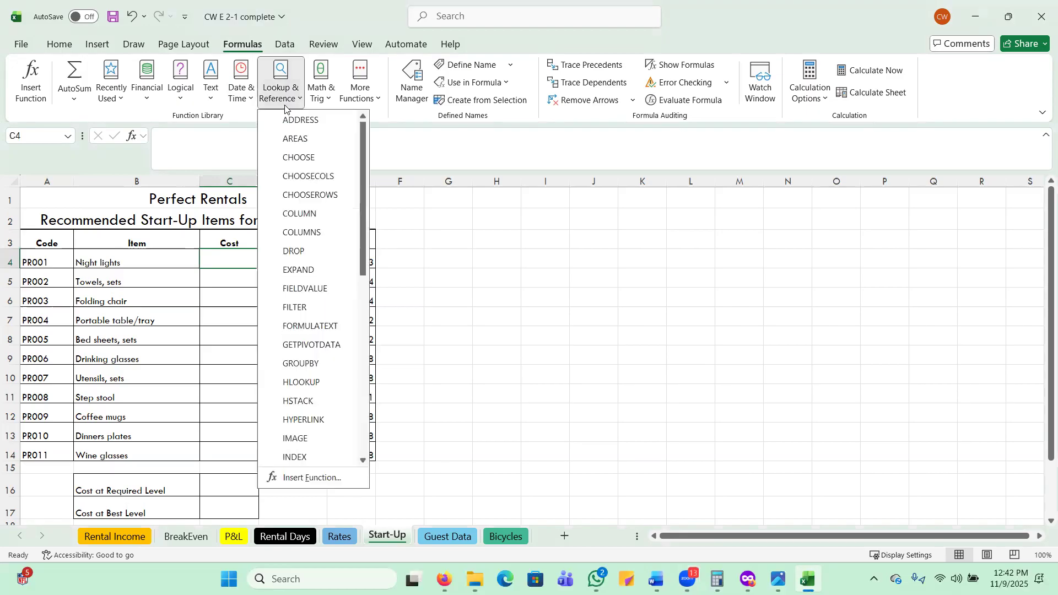
scroll(311, 375, "down", 6)
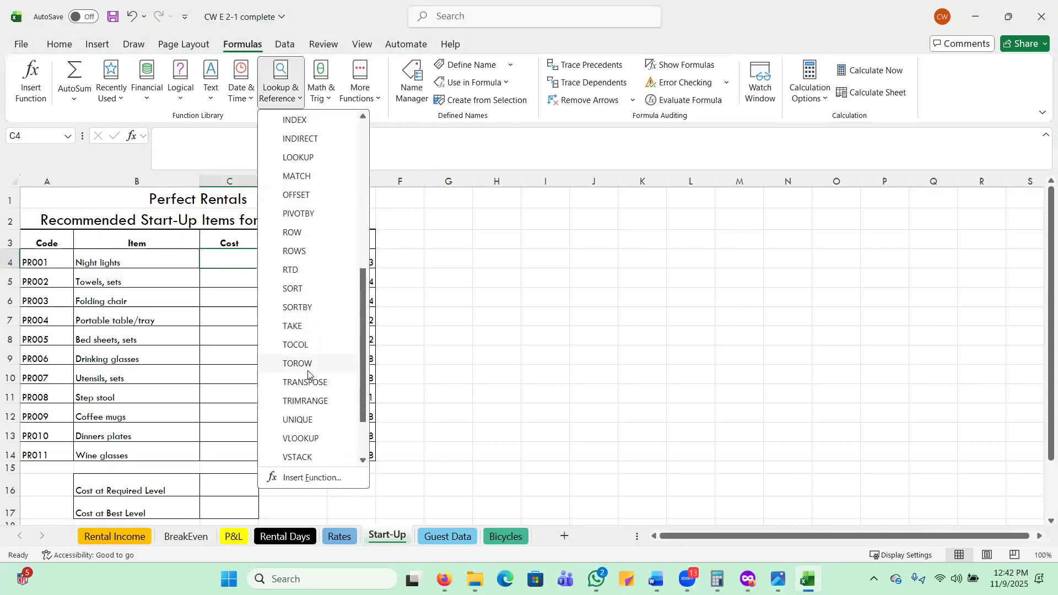
scroll(308, 374, "down", 2)
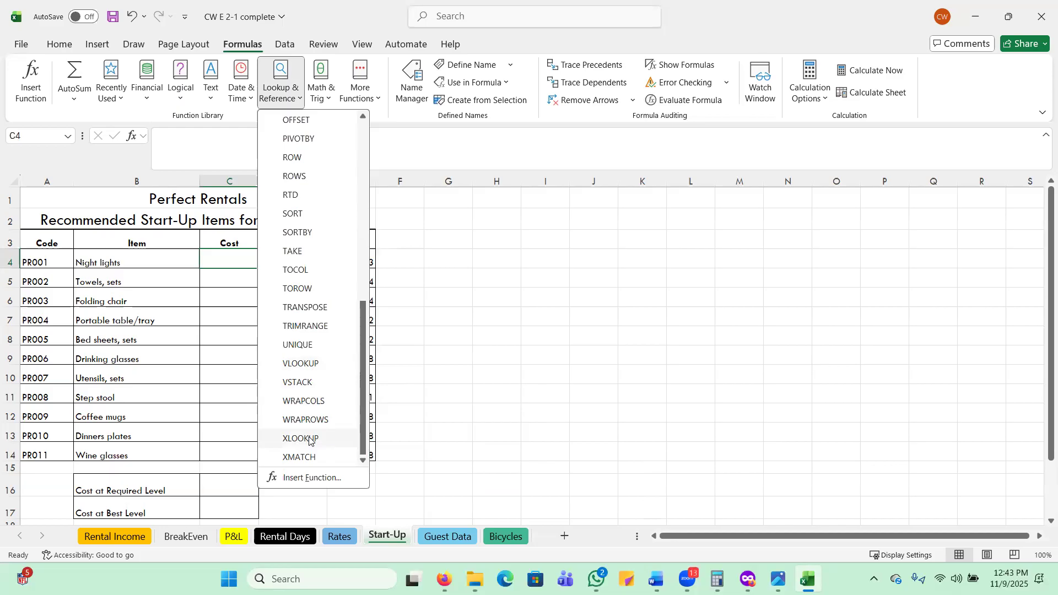
left_click(305, 438)
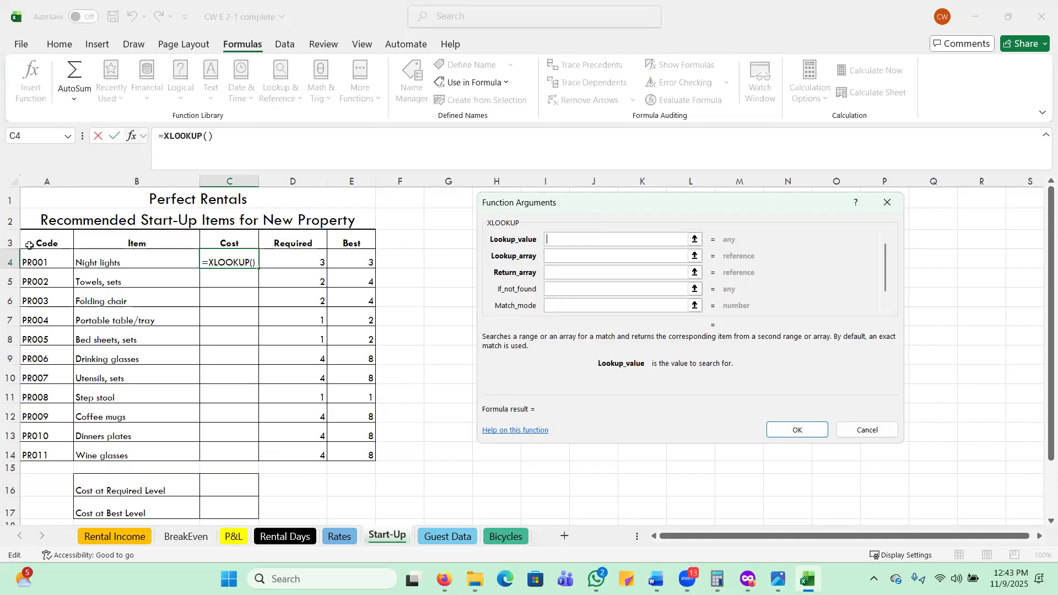
left_click(32, 262)
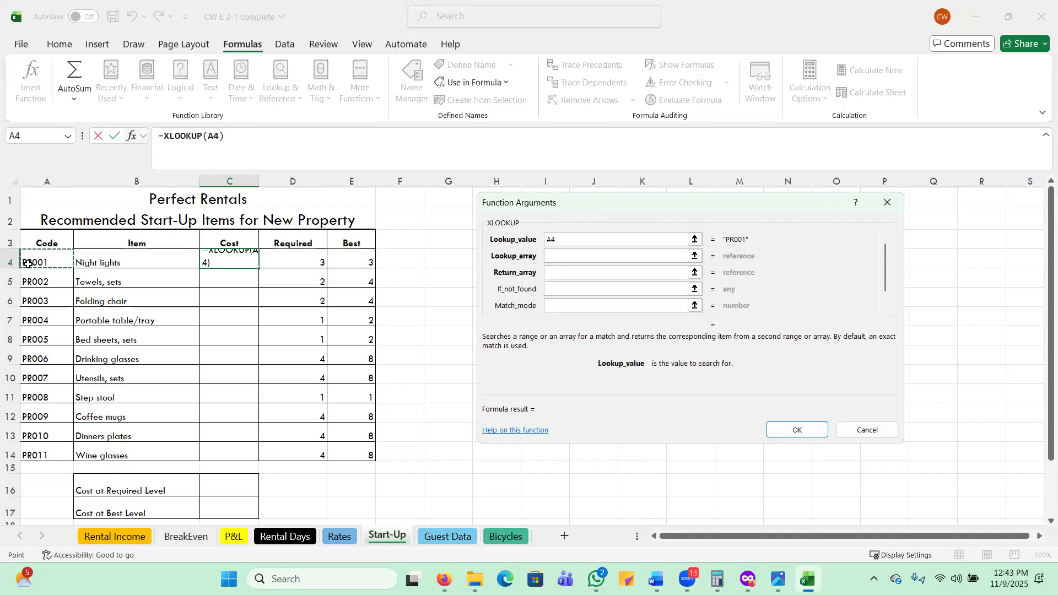
Set the XLOOKUP lookup array to the absolute range Rates!$H$4:$H$14, the codes in the table sorted by item name.
left_click(561, 256)
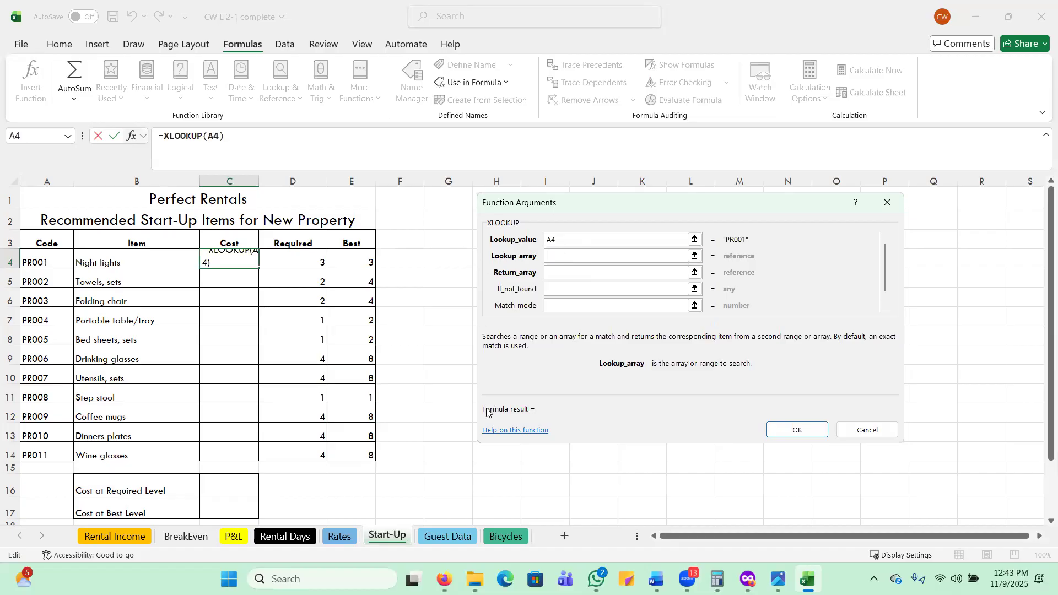
left_click(339, 538)
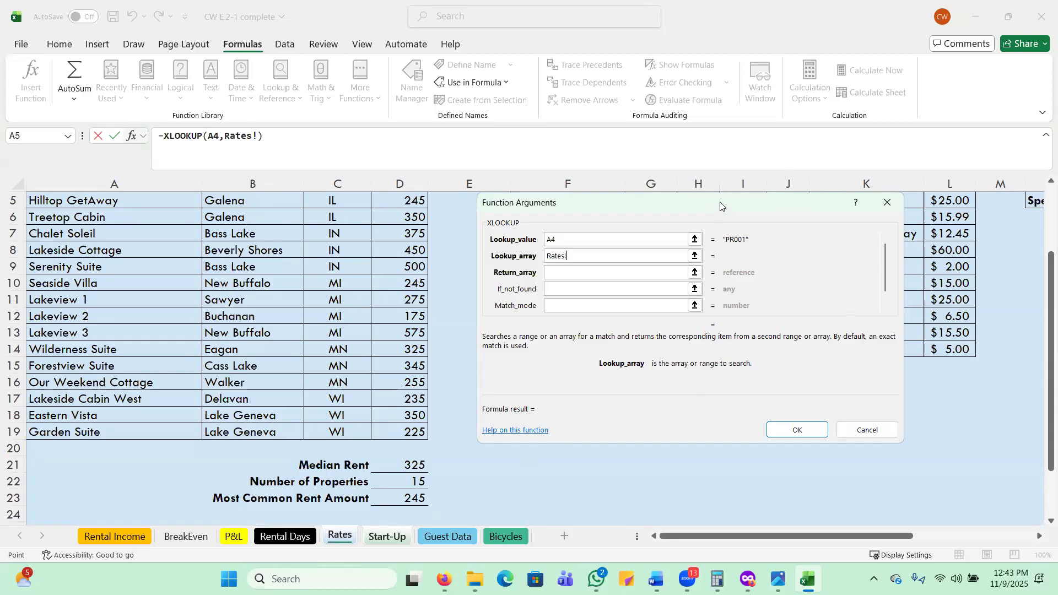
left_click_drag(719, 206, 273, 197)
scroll(632, 283, "up", 2)
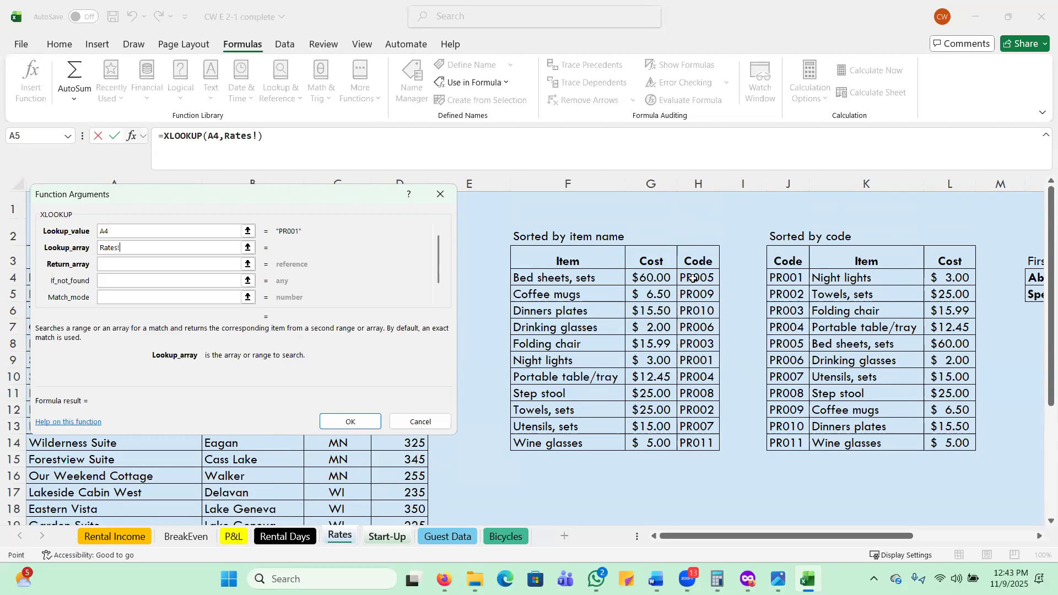
left_click_drag(692, 277, 711, 439)
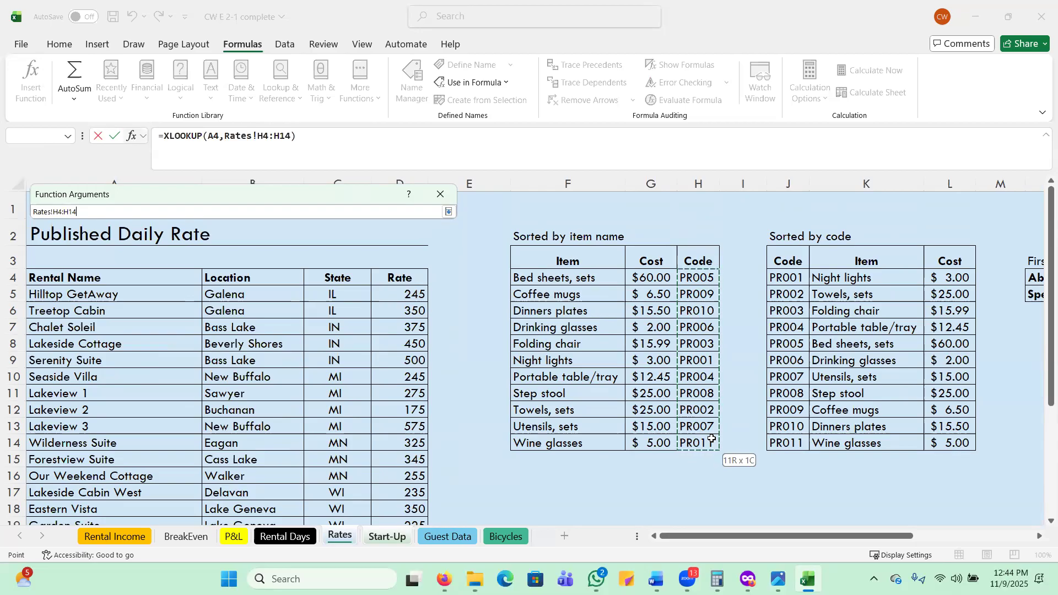
left_click_drag(711, 439, 702, 439)
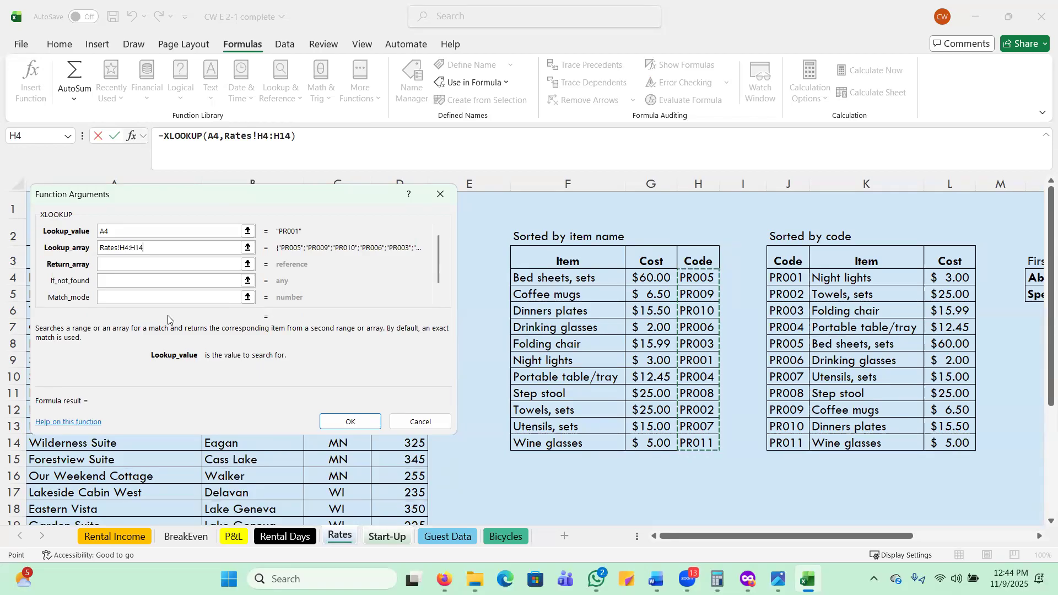
key("F4")
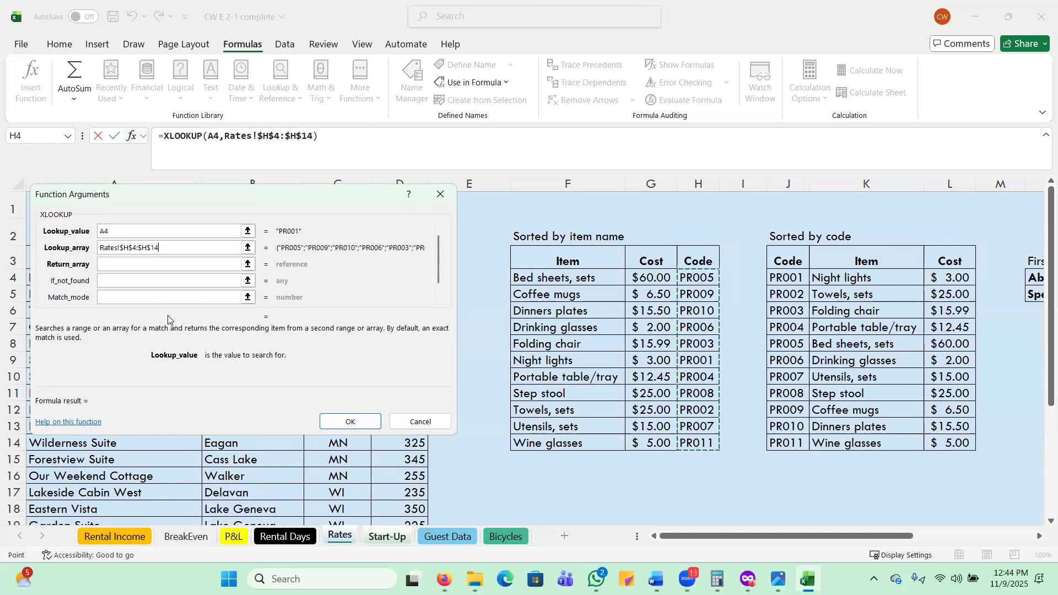
Set the XLOOKUP return array to the absolute range Rates!$G$4:$G$14, the costs in the table sorted by item name.
left_click(129, 265)
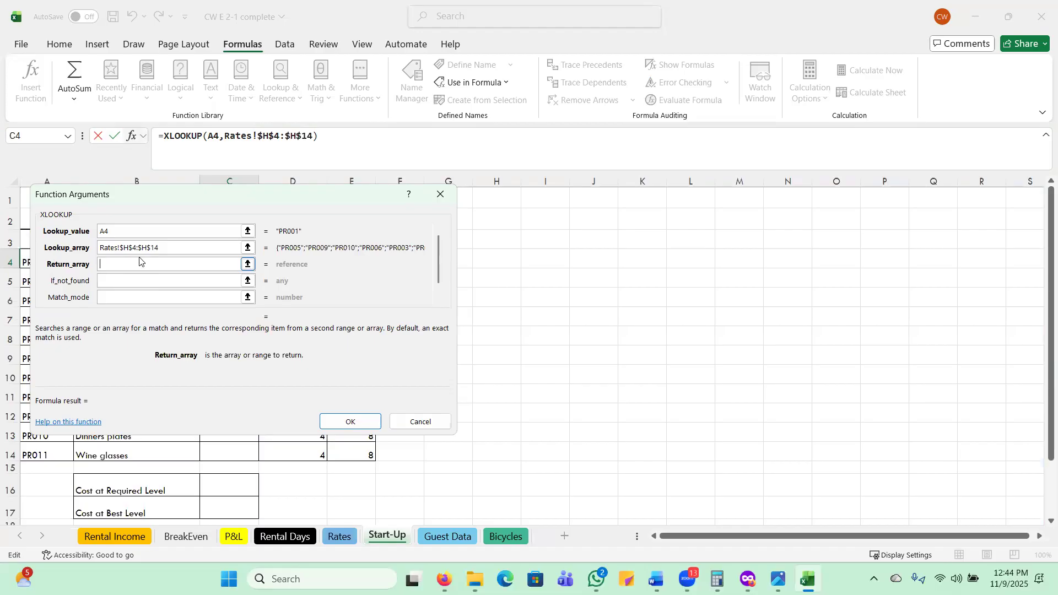
left_click(338, 537)
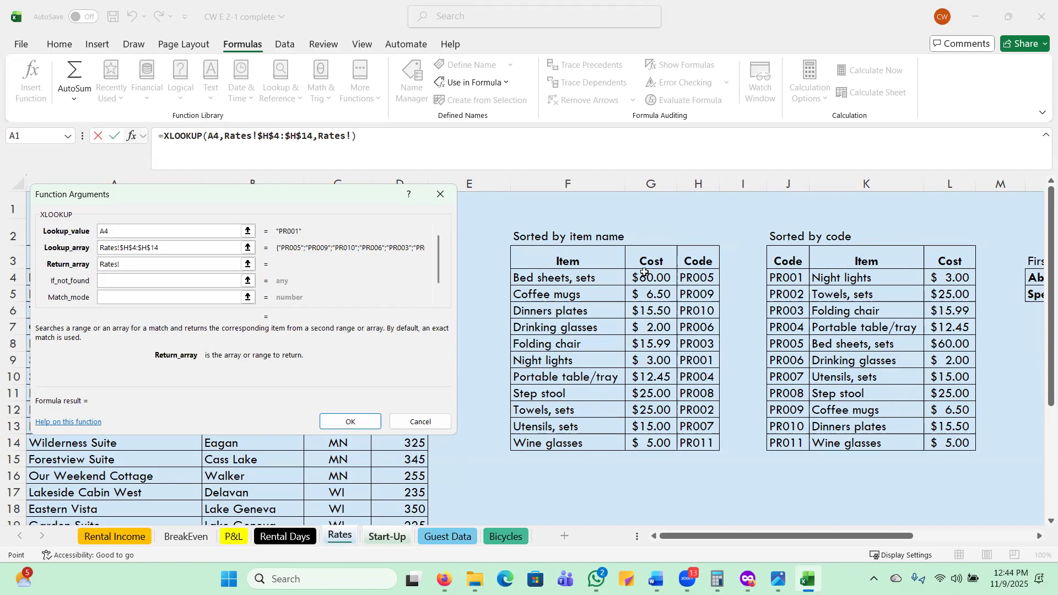
left_click_drag(650, 280, 651, 439)
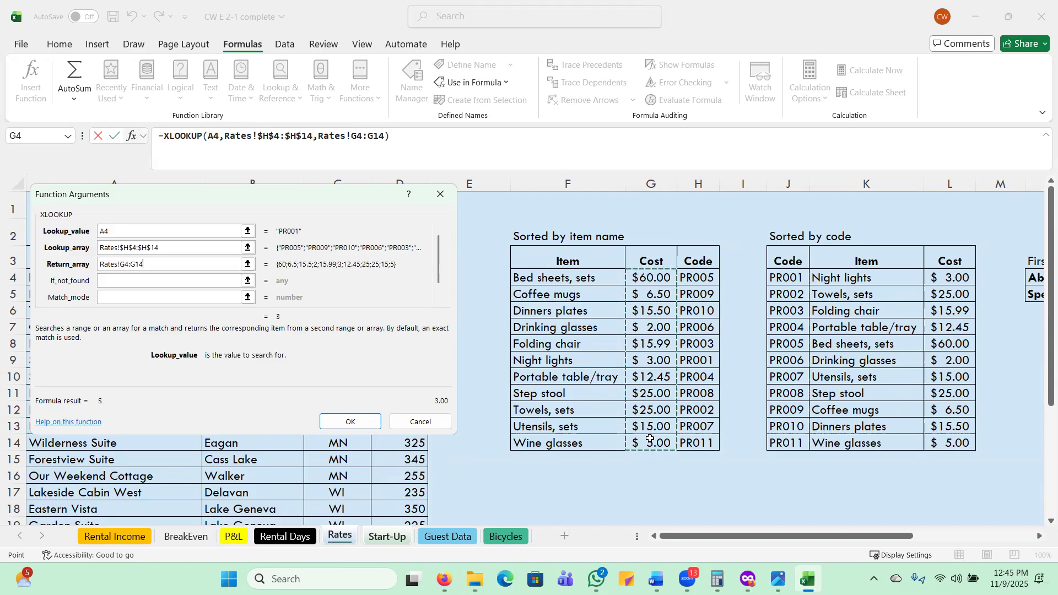
key("F4")
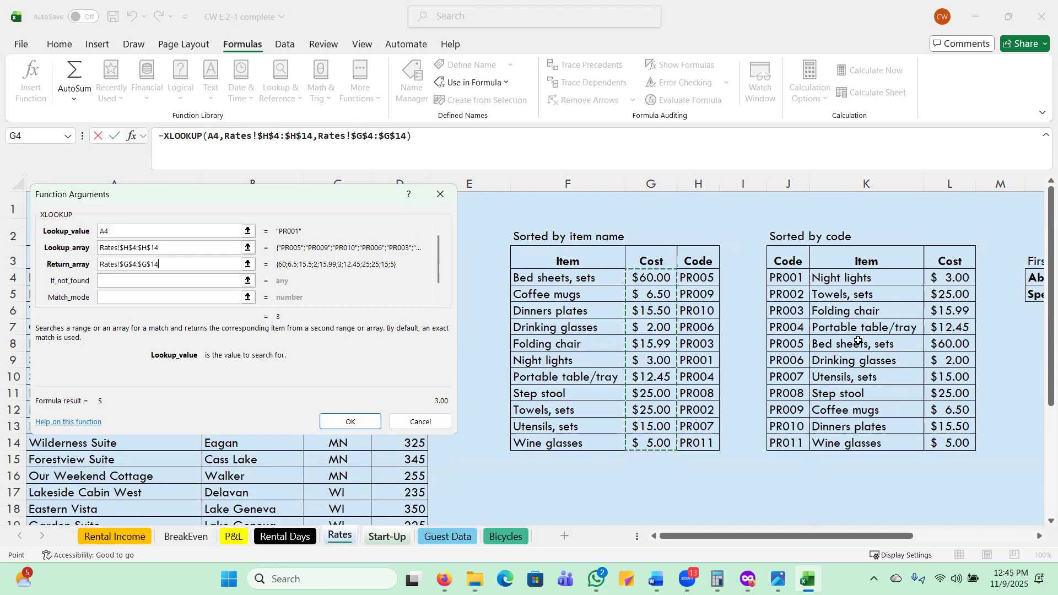
Complete the XLOOKUP function in C4 and copy the formula down the Cost column through the Wine glasses row, C14.
left_click(350, 421)
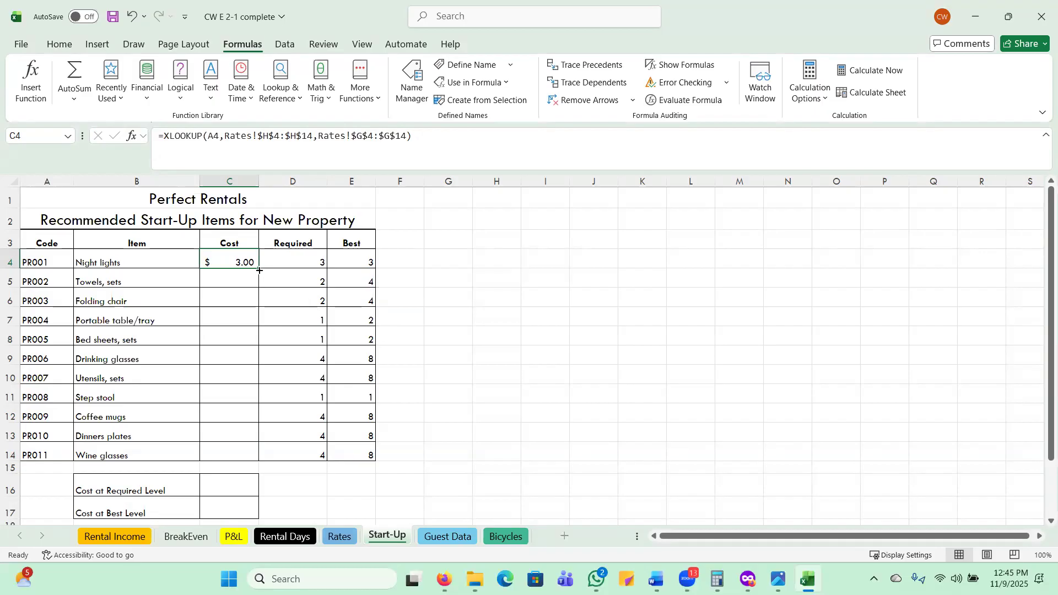
left_click_drag(260, 269, 257, 267)
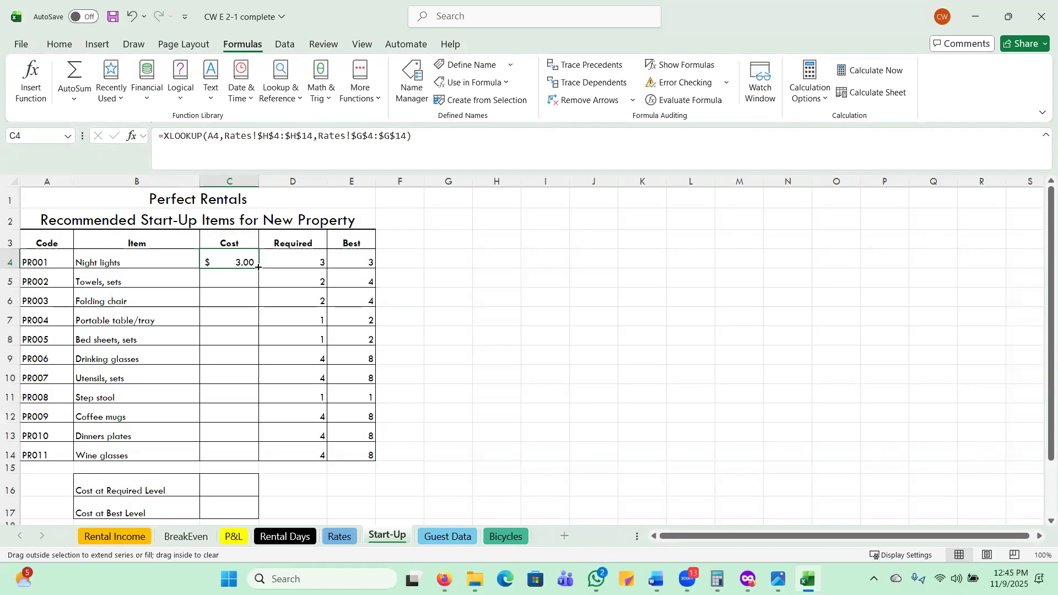
left_click_drag(258, 267, 260, 462)
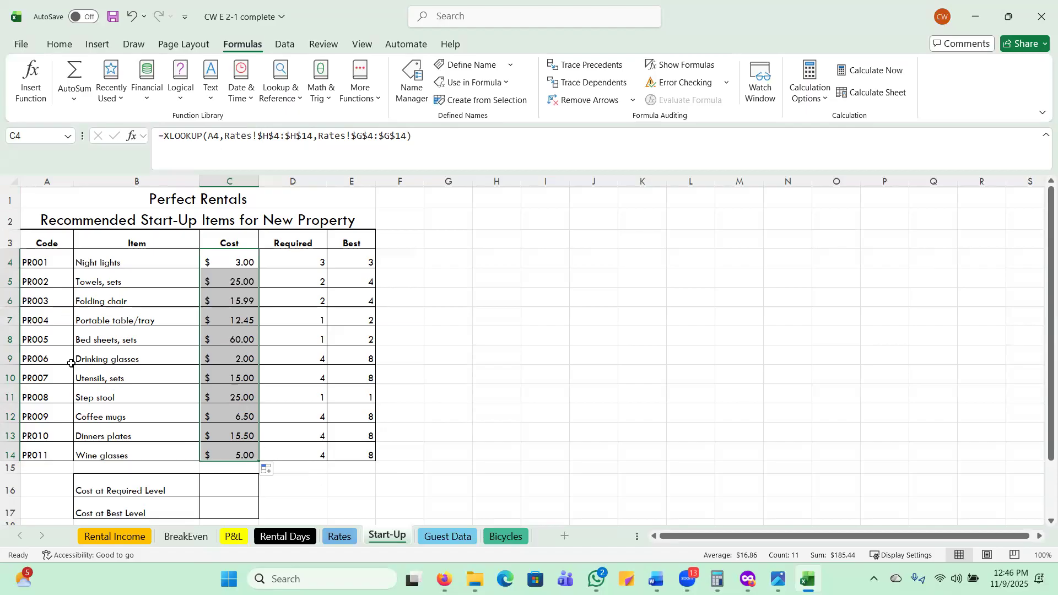
Insert the TODAY function in cell A23 of the Start-Up sheet, then return to cell A1.
scroll(66, 394, "down", 3)
key("ctrl+v")
left_click(42, 420)
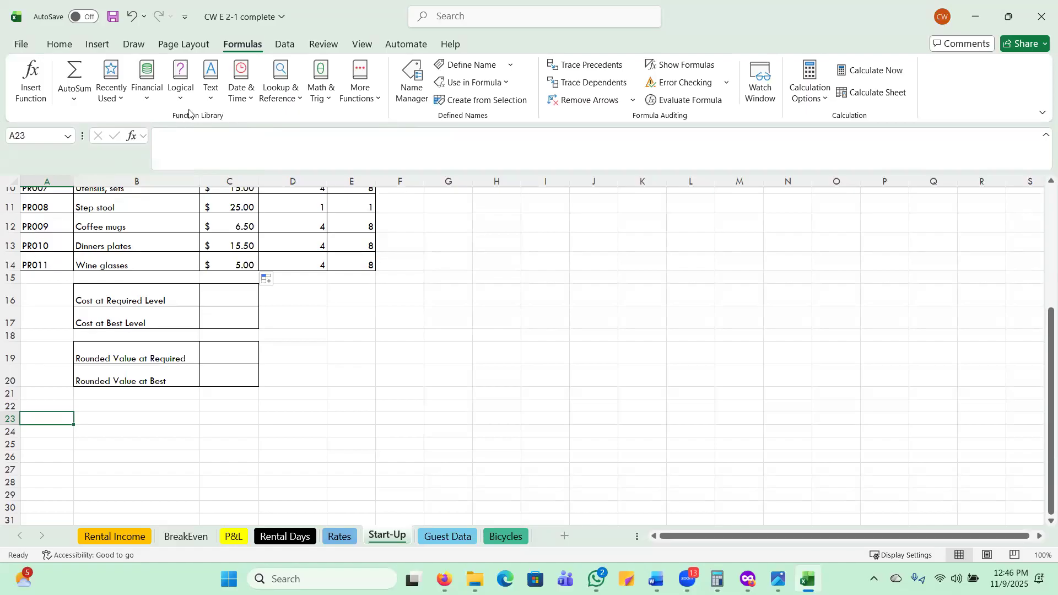
left_click(245, 97)
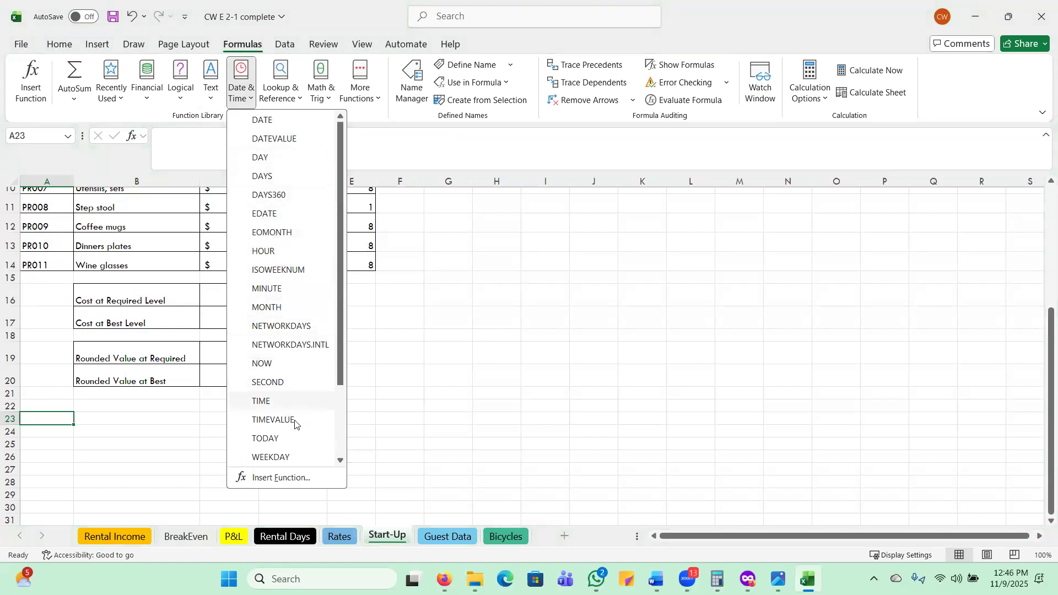
left_click(263, 439)
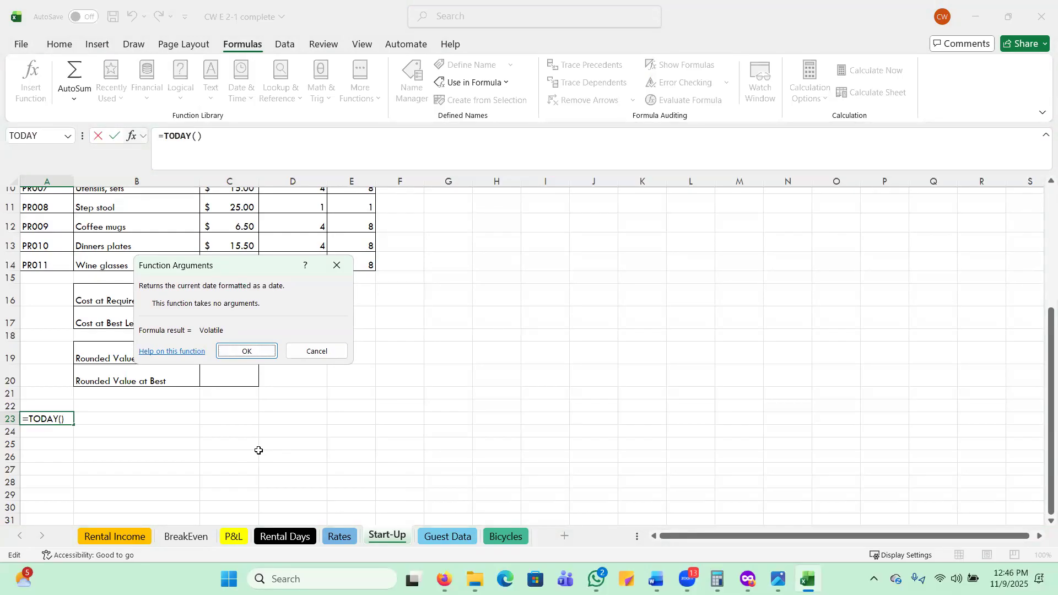
left_click(244, 350)
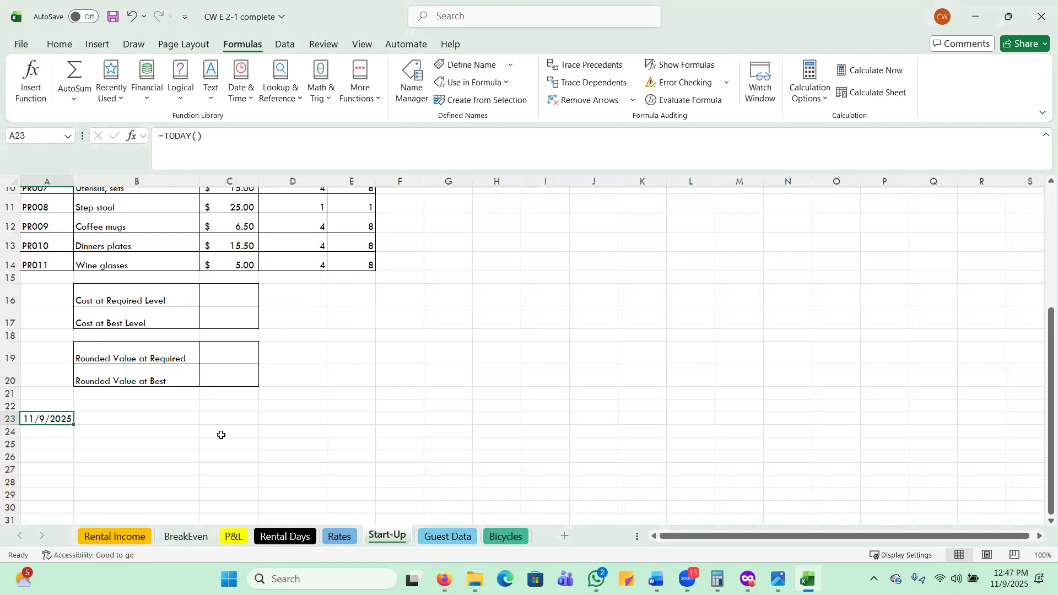
key("ctrl+Home")
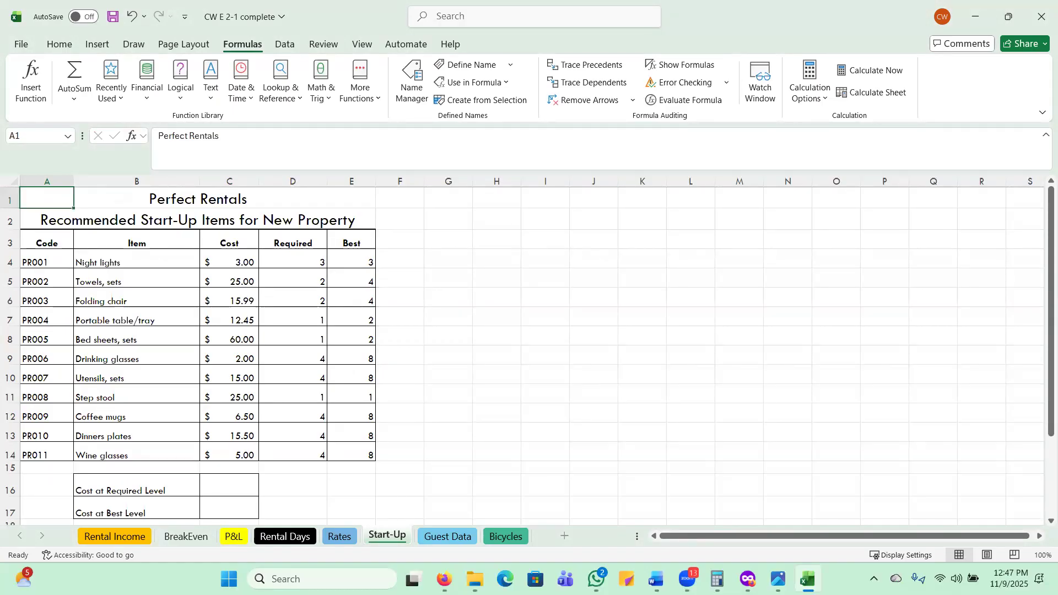
left_click(806, 141)
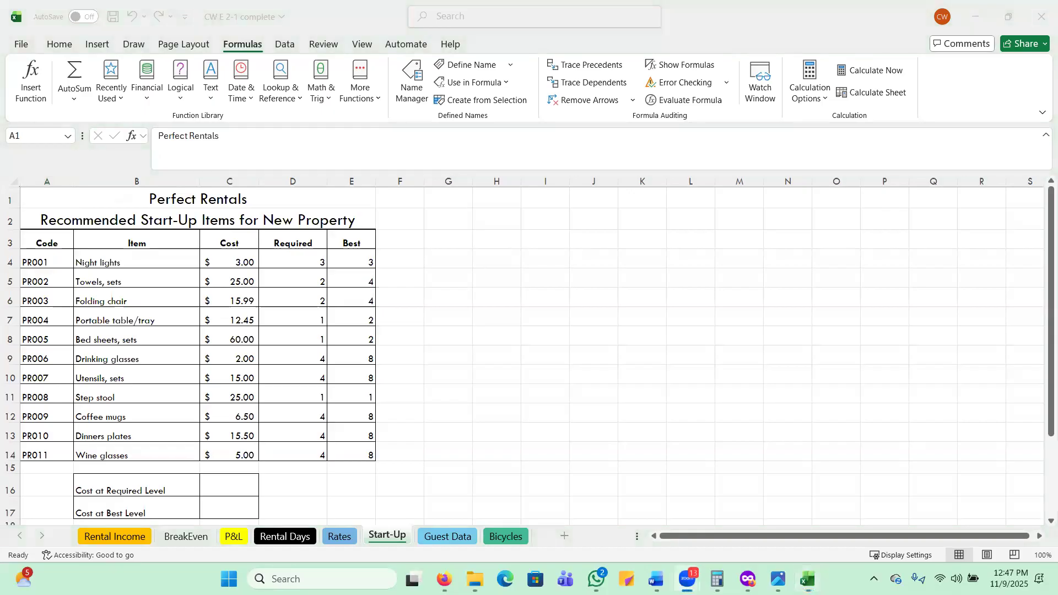